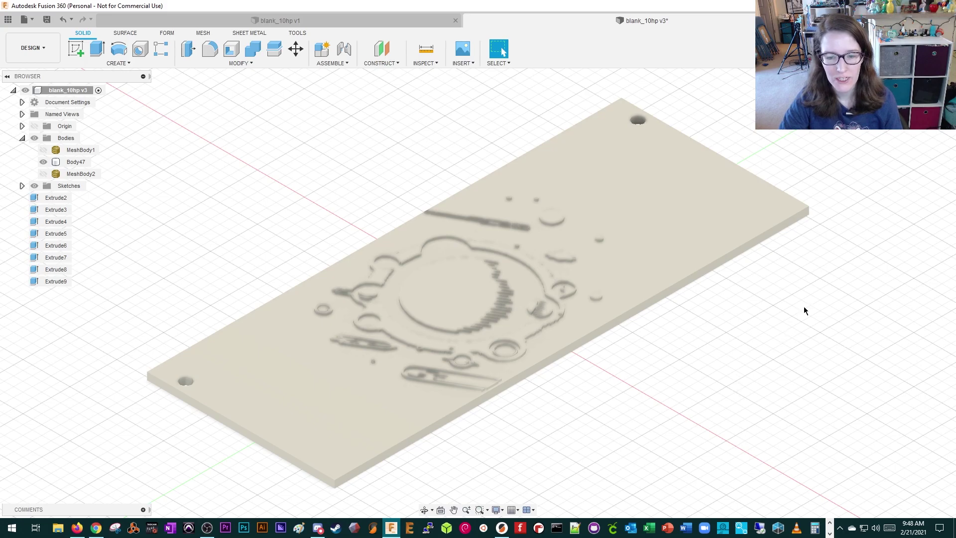
- Orbit the panel to see it from another angle
{"action": "left_click", "coordinate": [424, 510]}
{"action": "mouse_move", "coordinate": [436, 465]}
{"action": "left_mouse_down"}
{"action": "mouse_move", "coordinate": [501, 469]}
{"action": "mouse_move", "coordinate": [500, 478]}
{"action": "mouse_move", "coordinate": [487, 495]}
{"action": "mouse_move", "coordinate": [461, 461]}
{"action": "mouse_move", "coordinate": [431, 472]}
{"action": "left_mouse_up"}
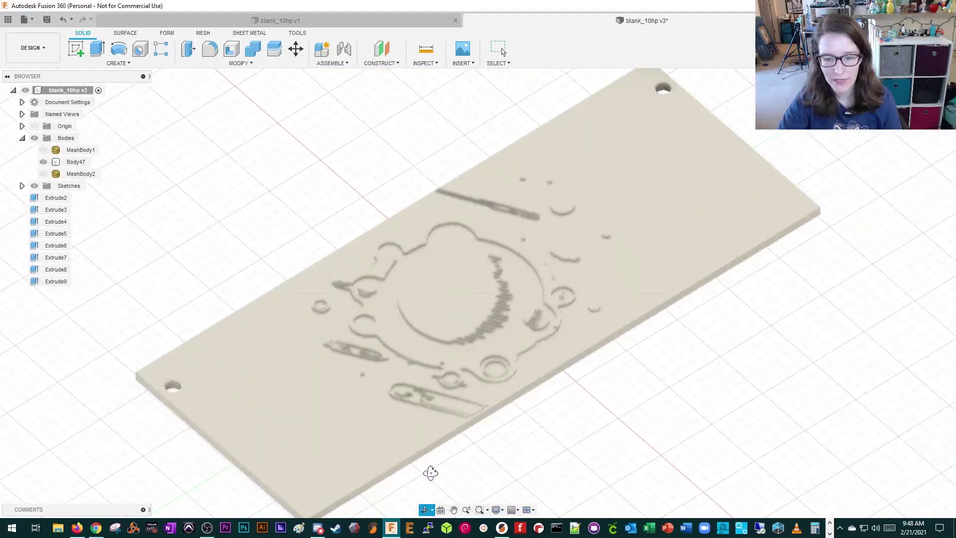
{"action": "left_click", "coordinate": [425, 509]}
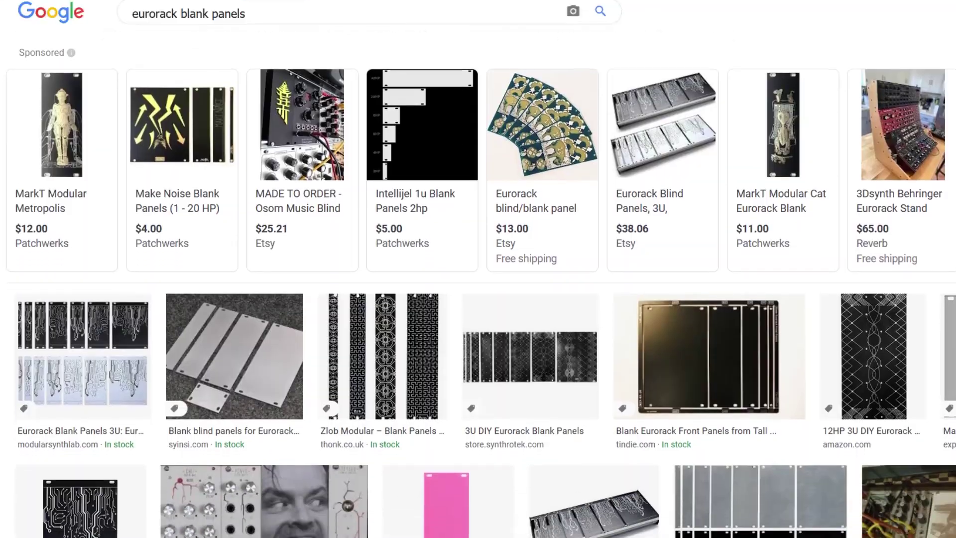
- Show the blue panel's 3D render from the fifth thumbnail, then step back two gallery images
{"action": "scroll", "coordinate": [479, 284], "scroll_direction": "down", "scroll_amount": 5}
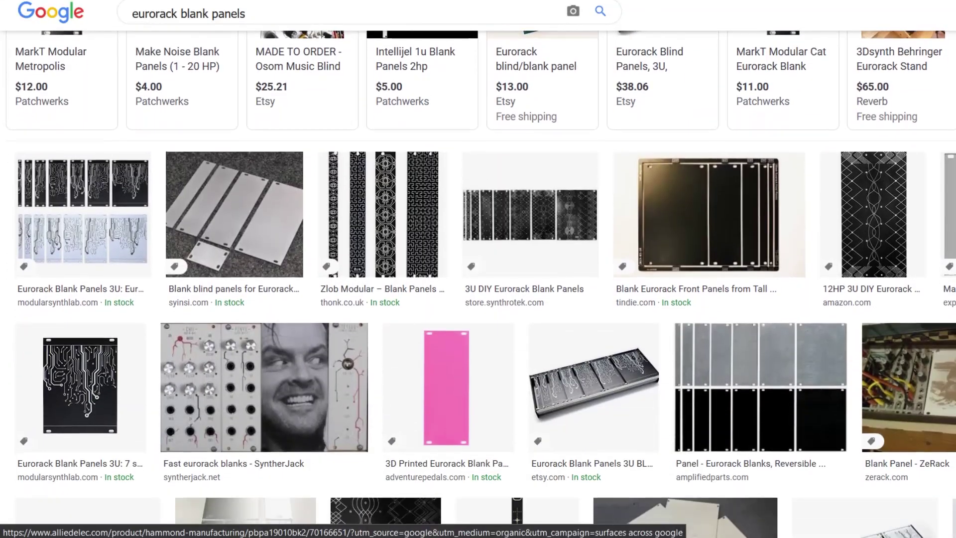
{"action": "scroll", "coordinate": [478, 284], "scroll_direction": "down", "scroll_amount": 8}
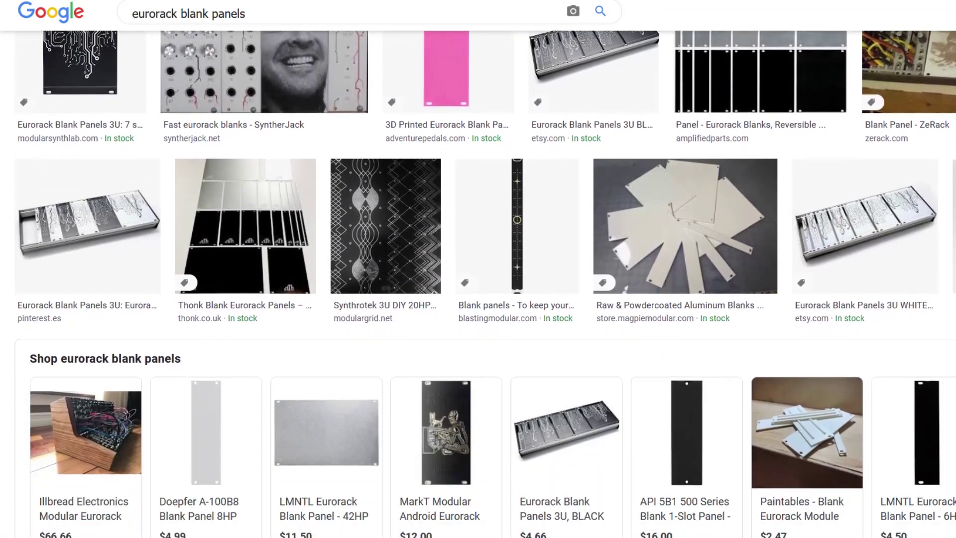
{"action": "scroll", "coordinate": [478, 284], "scroll_direction": "down", "scroll_amount": 6}
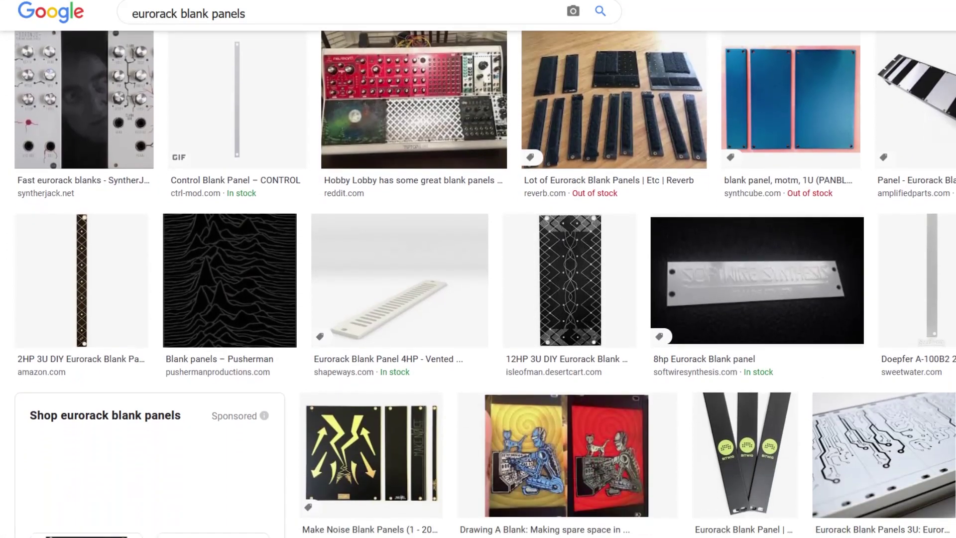
{"action": "scroll", "coordinate": [479, 284], "scroll_direction": "down", "scroll_amount": 7}
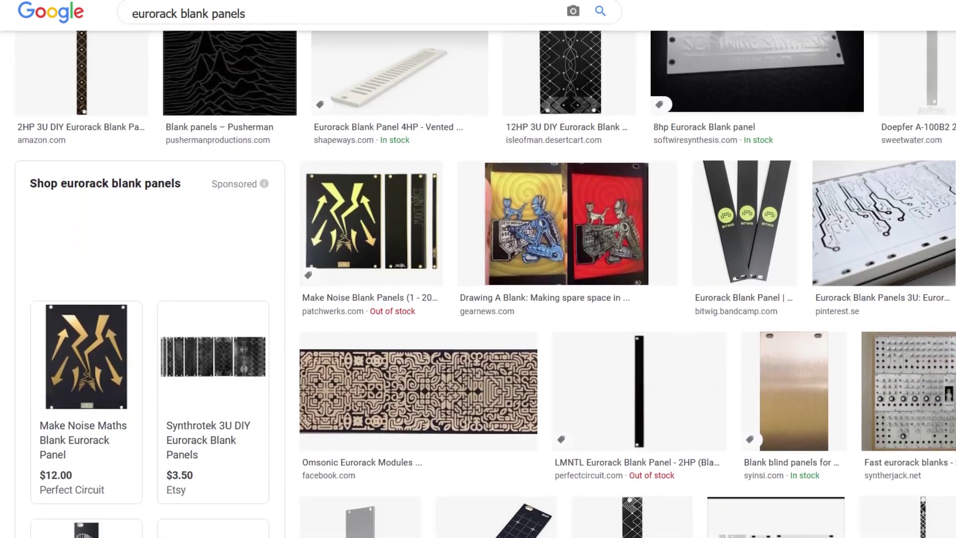
{"action": "scroll", "coordinate": [478, 284], "scroll_direction": "down", "scroll_amount": 10}
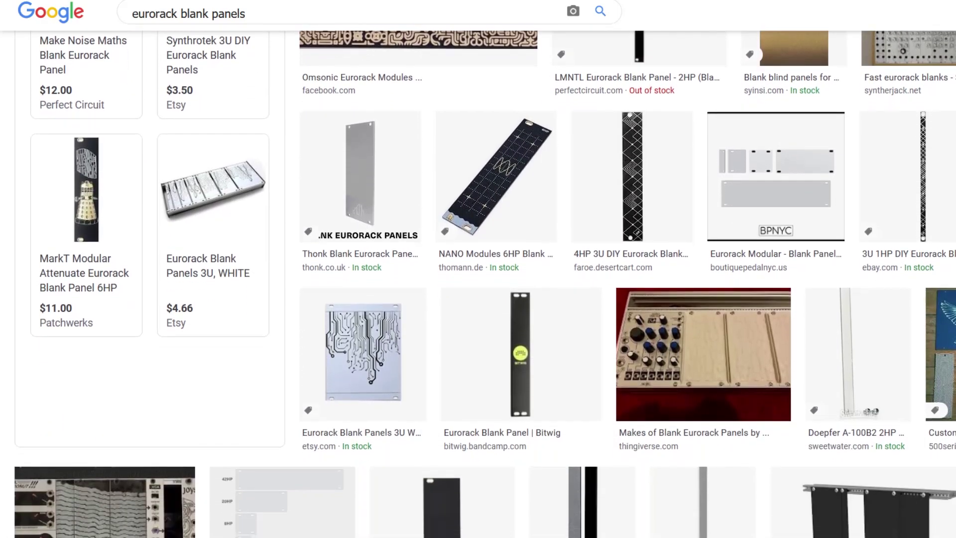
{"action": "scroll", "coordinate": [478, 283], "scroll_direction": "down", "scroll_amount": 5}
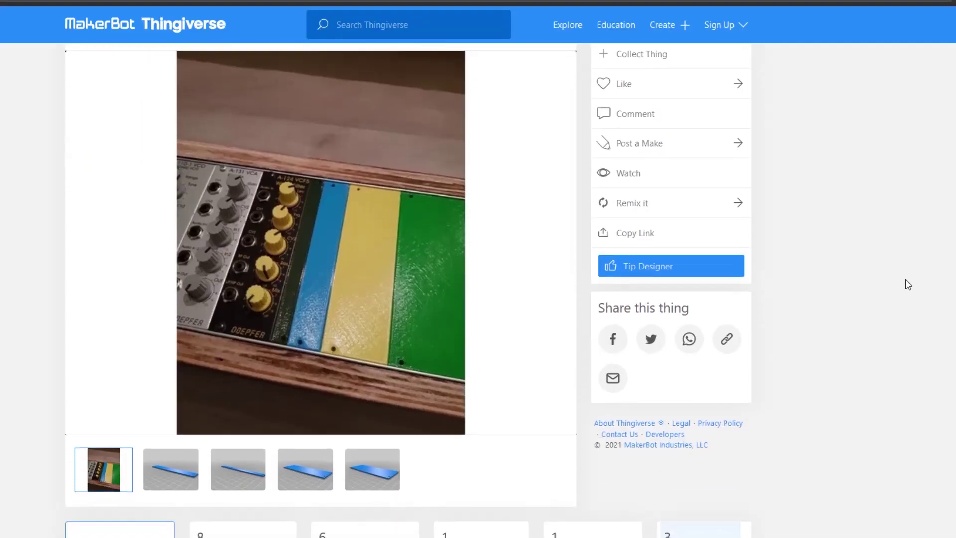
{"action": "scroll", "coordinate": [551, 427], "scroll_direction": "up", "scroll_amount": 2}
{"action": "left_click", "coordinate": [367, 528]}
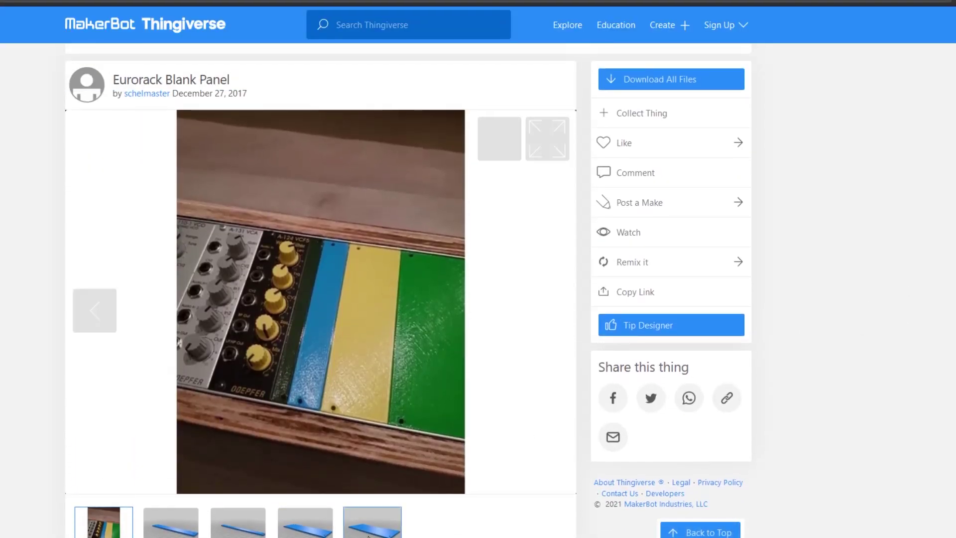
{"action": "left_click", "coordinate": [83, 310]}
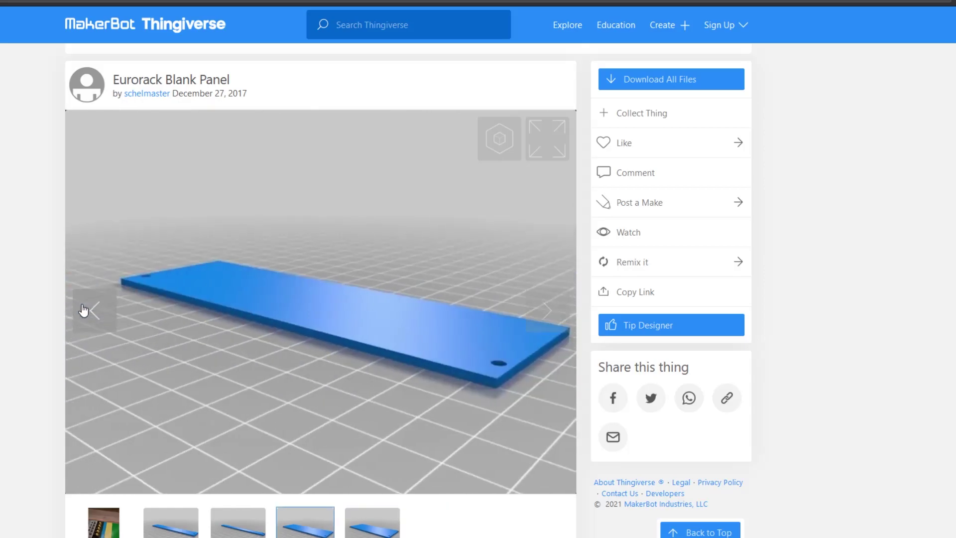
{"action": "left_click", "coordinate": [83, 310]}
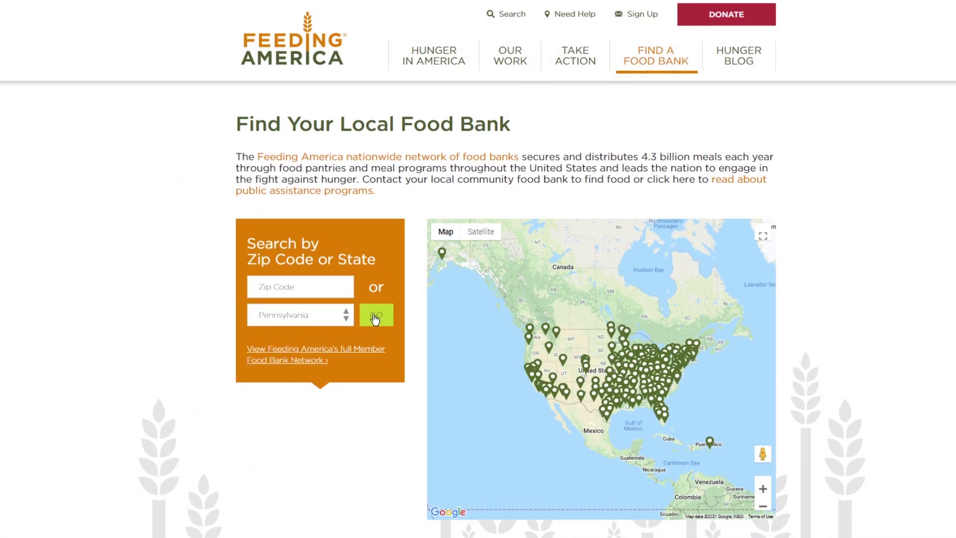
- Search Pennsylvania food banks on Feeding America, then open the Minnesota shelter listings
{"action": "left_click", "coordinate": [375, 315]}
{"action": "scroll", "coordinate": [416, 423], "scroll_direction": "down", "scroll_amount": 4}
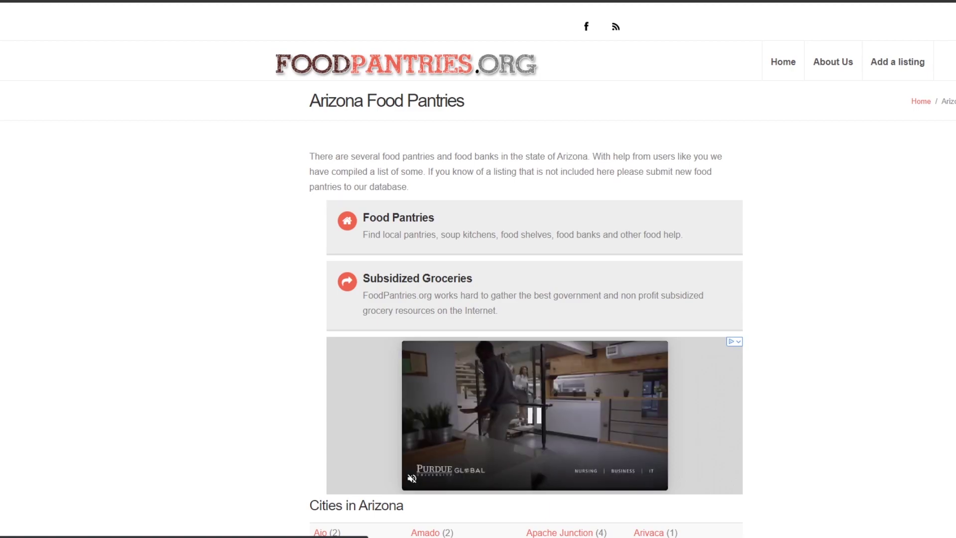
{"action": "scroll", "coordinate": [478, 299], "scroll_direction": "down", "scroll_amount": 8}
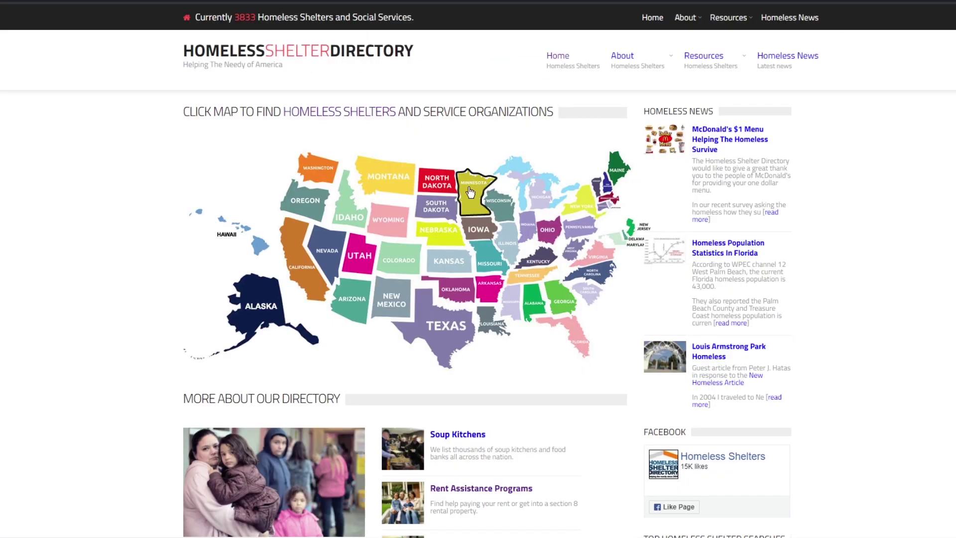
{"action": "left_click", "coordinate": [468, 194]}
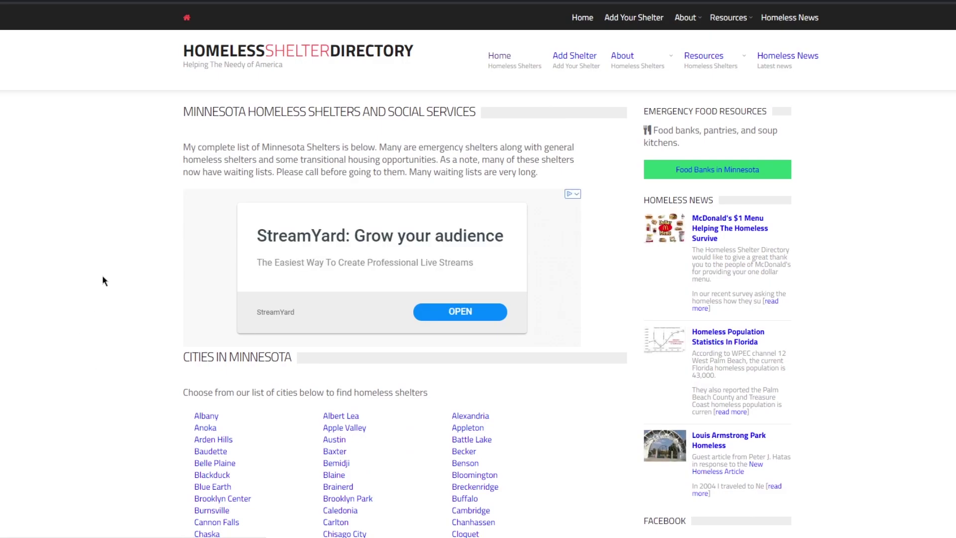
{"action": "scroll", "coordinate": [103, 279], "scroll_direction": "down", "scroll_amount": 4}
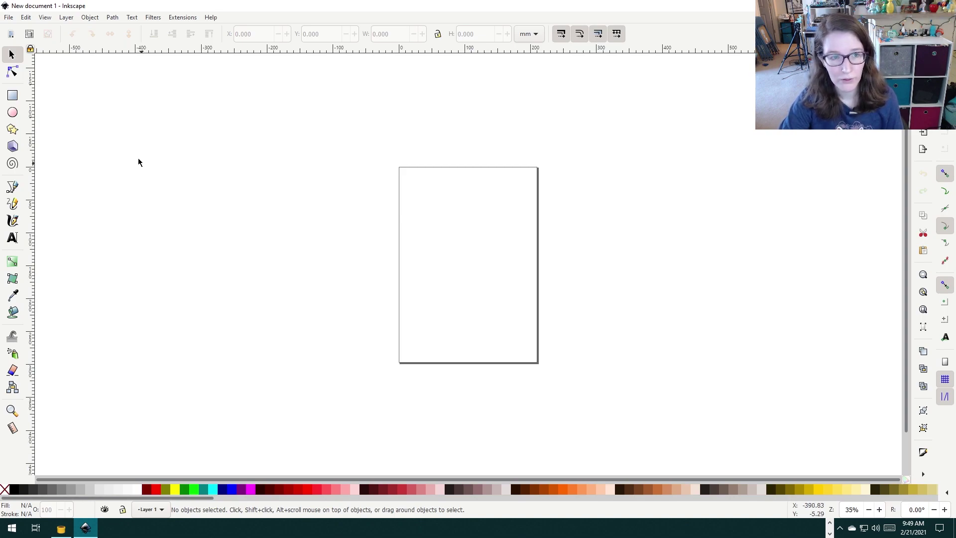
- Open the pink lightning-bolt pattern JPG from the Desktop, accepting the default import settings
{"action": "left_click", "coordinate": [6, 18]}
{"action": "left_click", "coordinate": [20, 51]}
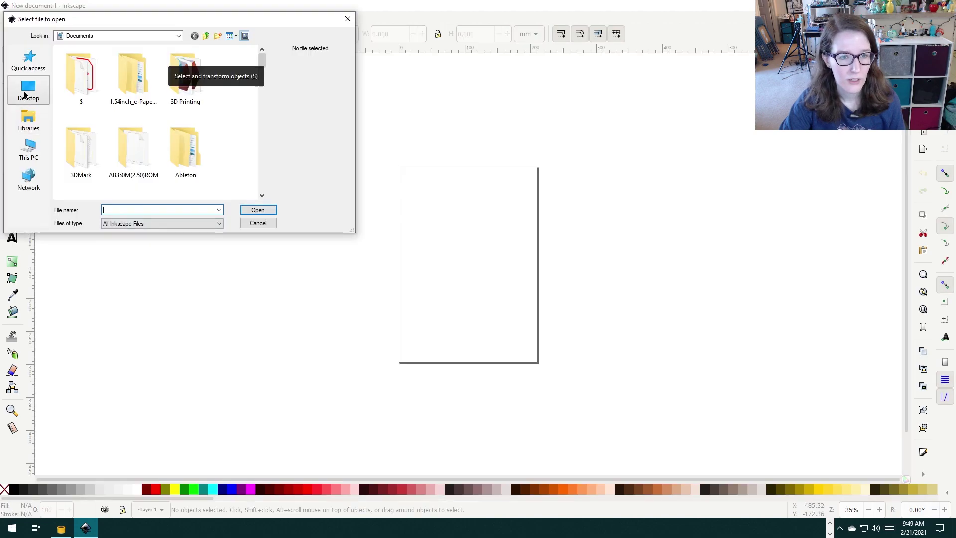
{"action": "left_click", "coordinate": [25, 95]}
{"action": "scroll", "coordinate": [238, 85], "scroll_direction": "down", "scroll_amount": 3}
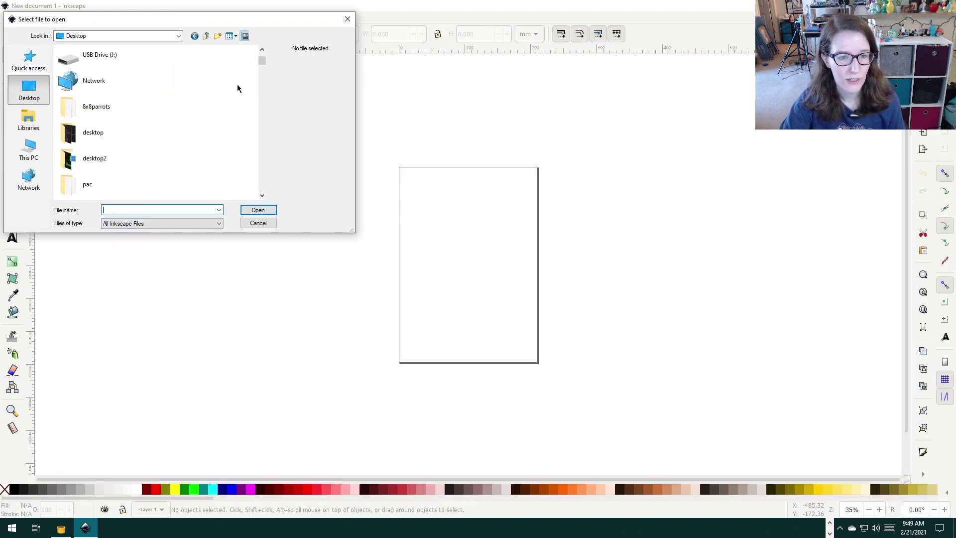
{"action": "scroll", "coordinate": [237, 85], "scroll_direction": "down", "scroll_amount": 5}
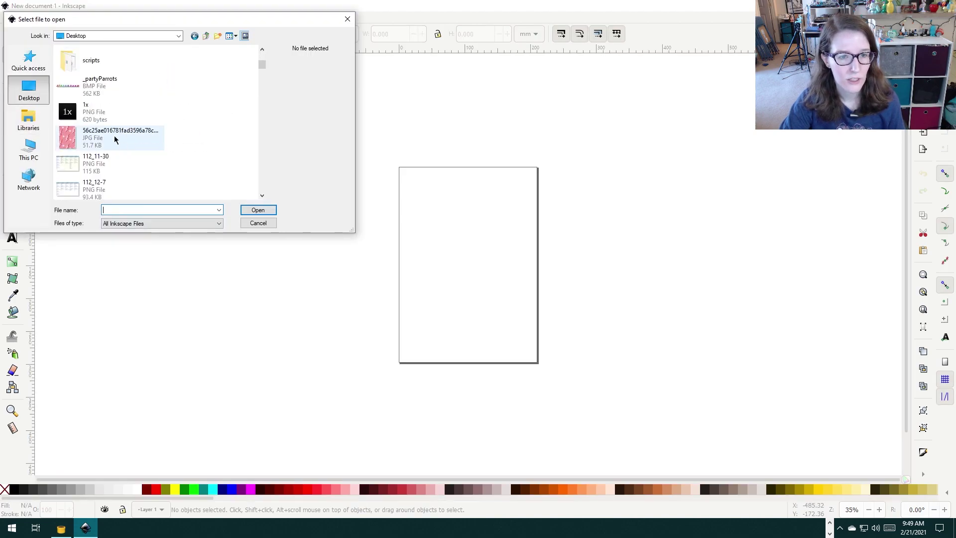
{"action": "left_click", "coordinate": [115, 140]}
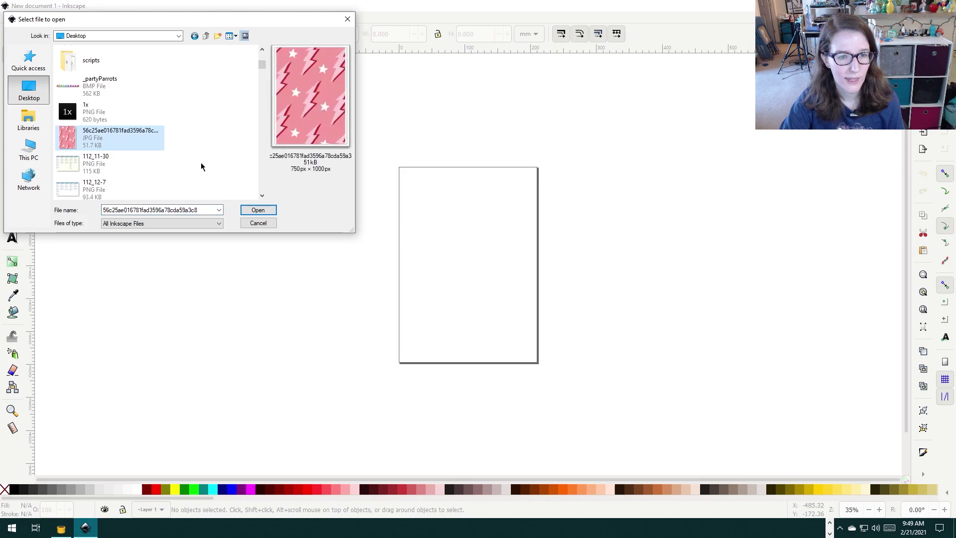
{"action": "left_click", "coordinate": [255, 210]}
{"action": "left_click", "coordinate": [552, 327]}
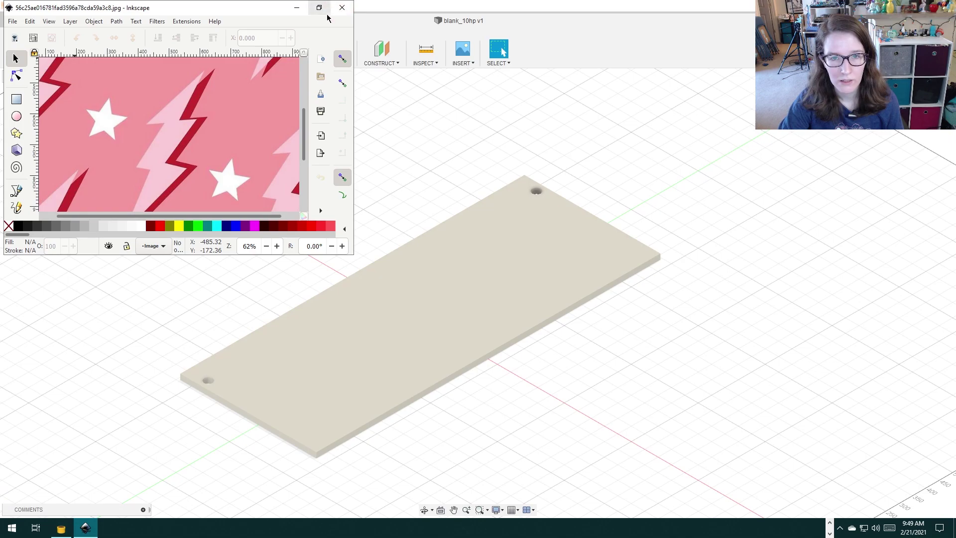
- Maximize the Inkscape window and bring up the Path menu
{"action": "left_click", "coordinate": [324, 13]}
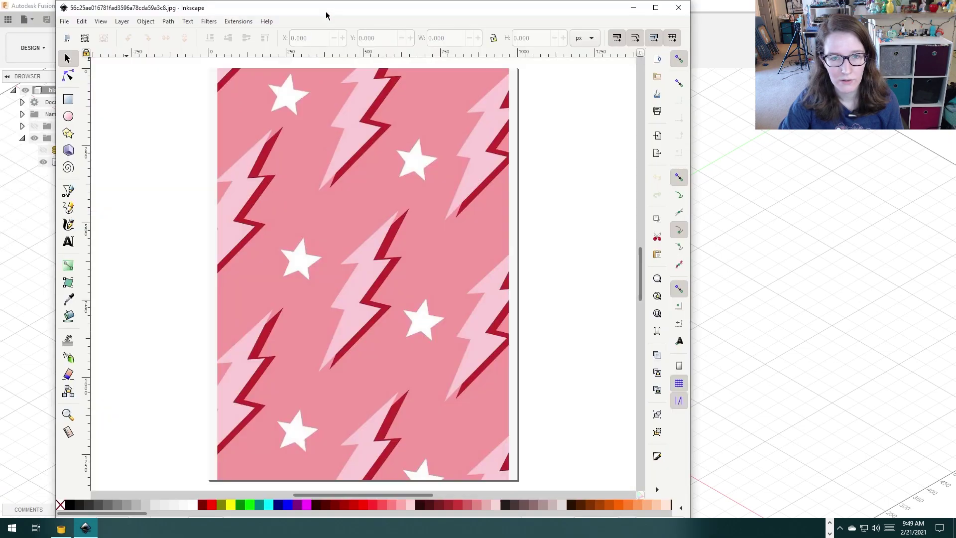
{"action": "left_click", "coordinate": [657, 7]}
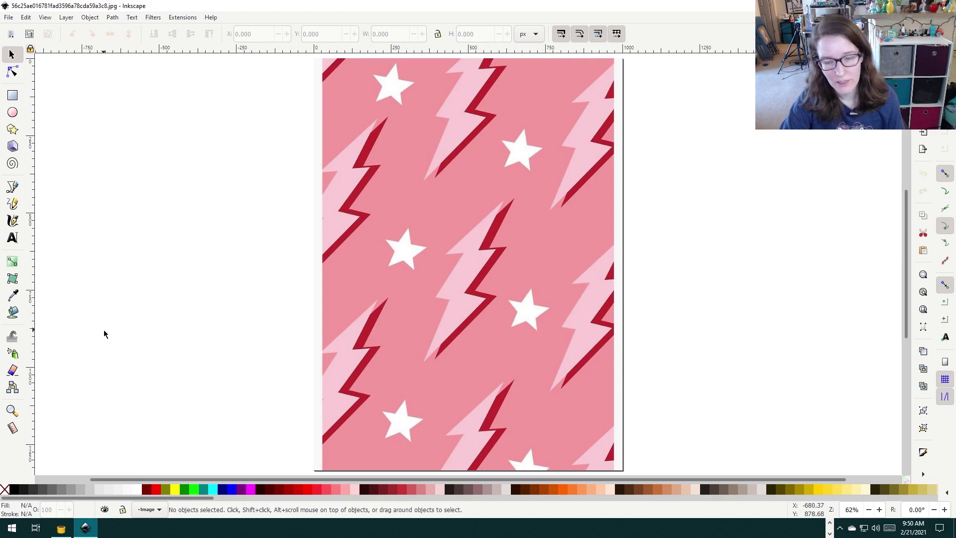
{"action": "left_click", "coordinate": [114, 18]}
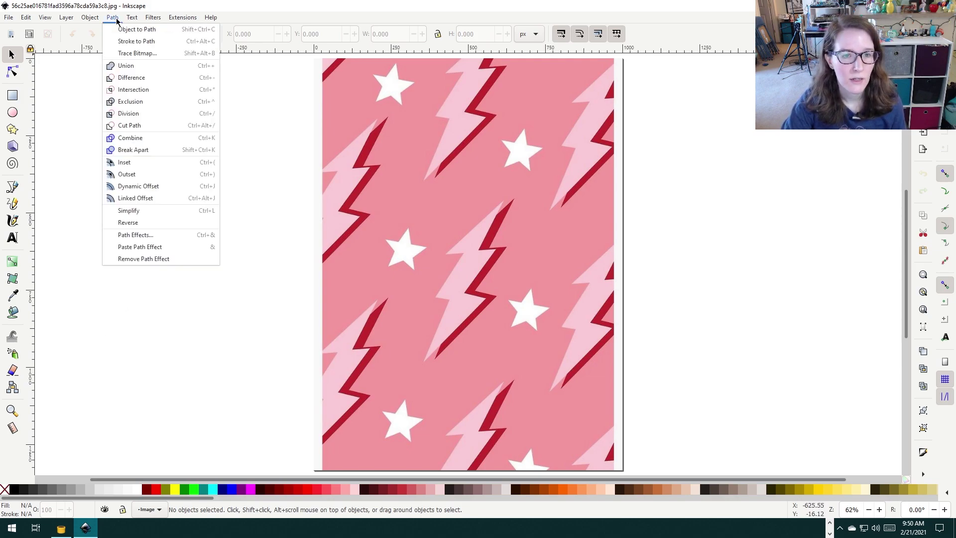
- In Trace Bitmap, preview a Brightness cutoff trace with the threshold at 0.550
{"action": "left_click", "coordinate": [137, 54]}
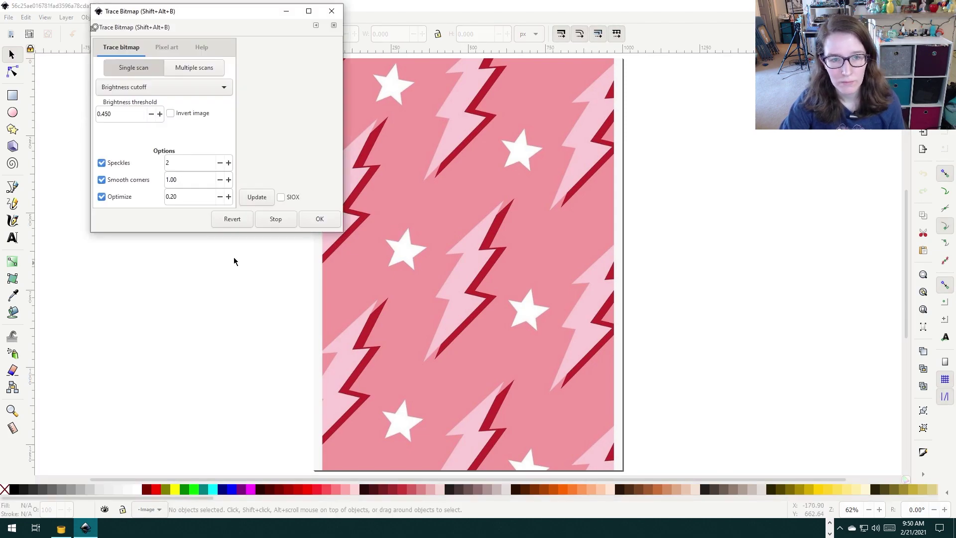
{"action": "mouse_move", "coordinate": [190, 14]}
{"action": "left_mouse_down"}
{"action": "mouse_move", "coordinate": [190, 167]}
{"action": "mouse_move", "coordinate": [159, 174]}
{"action": "left_mouse_up"}
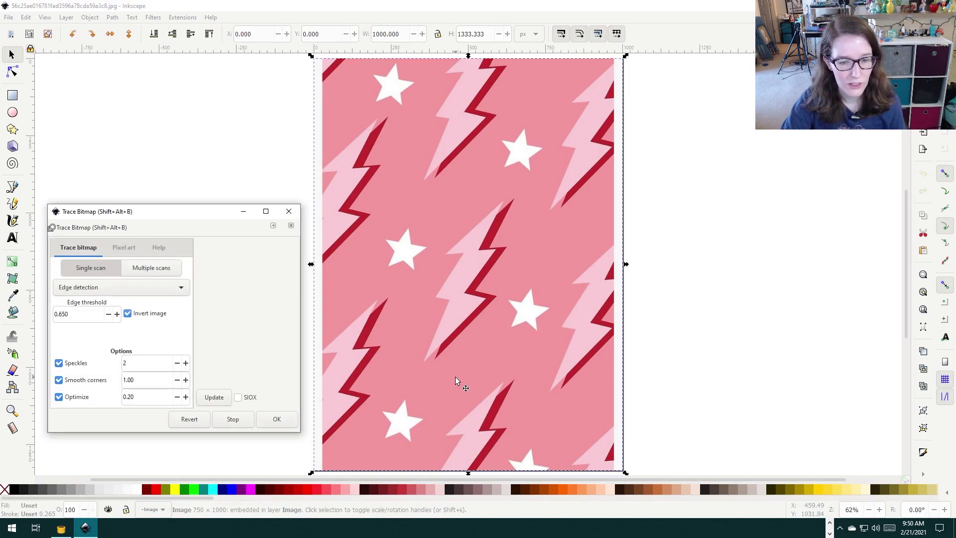
{"action": "left_click", "coordinate": [145, 288]}
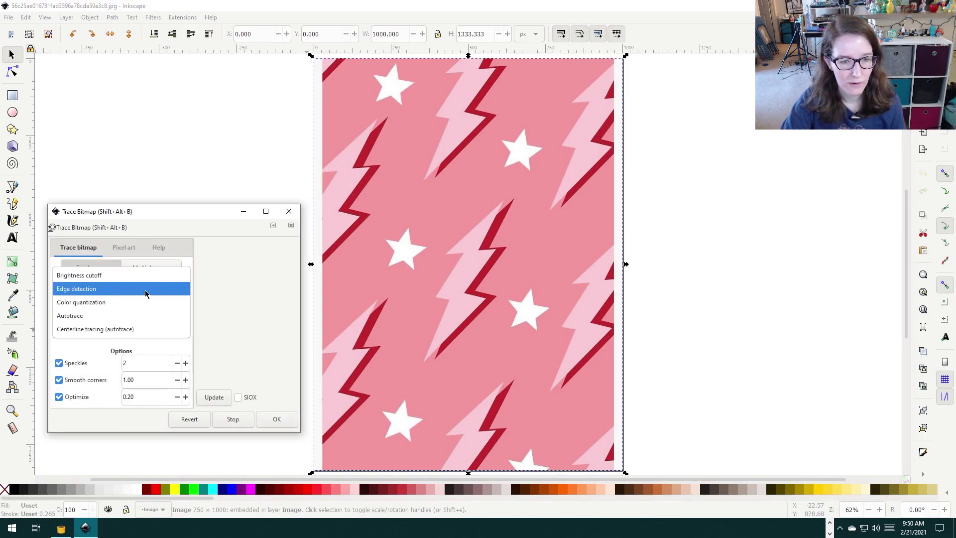
{"action": "left_click", "coordinate": [90, 274]}
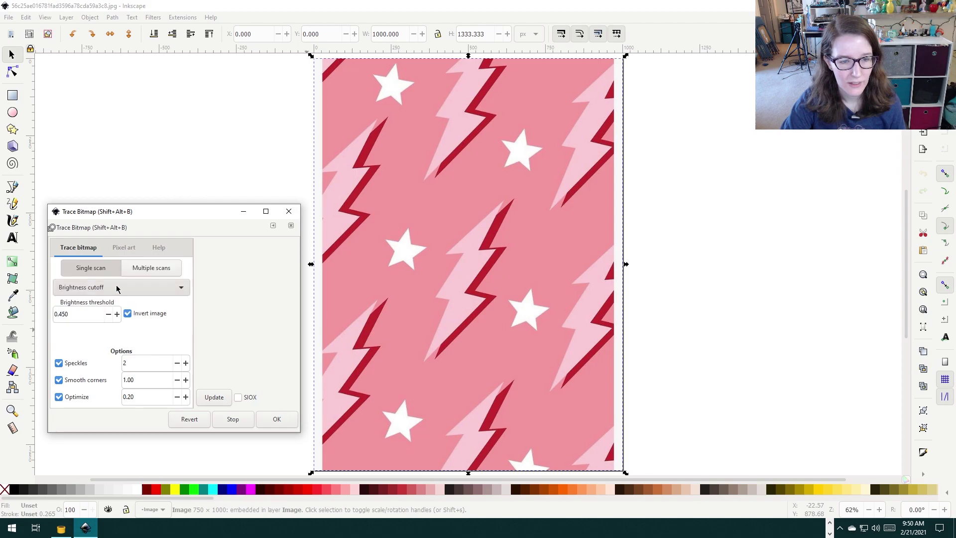
{"action": "left_click", "coordinate": [211, 398]}
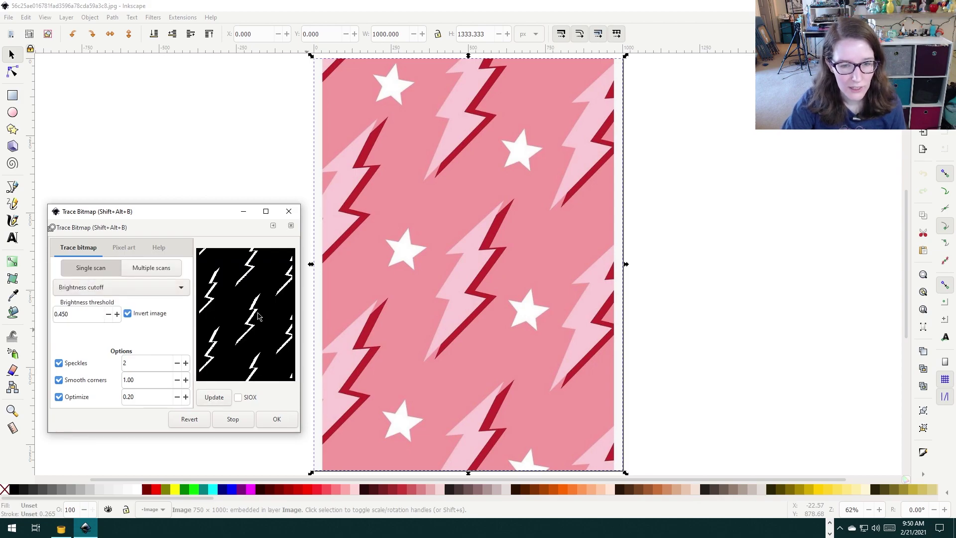
{"action": "left_click", "coordinate": [108, 315]}
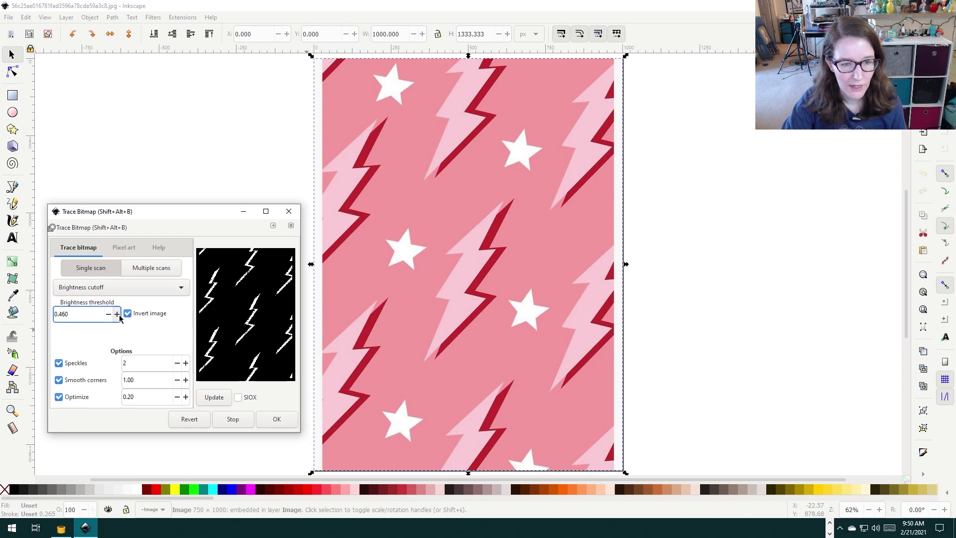
{"action": "left_click", "coordinate": [118, 315]}
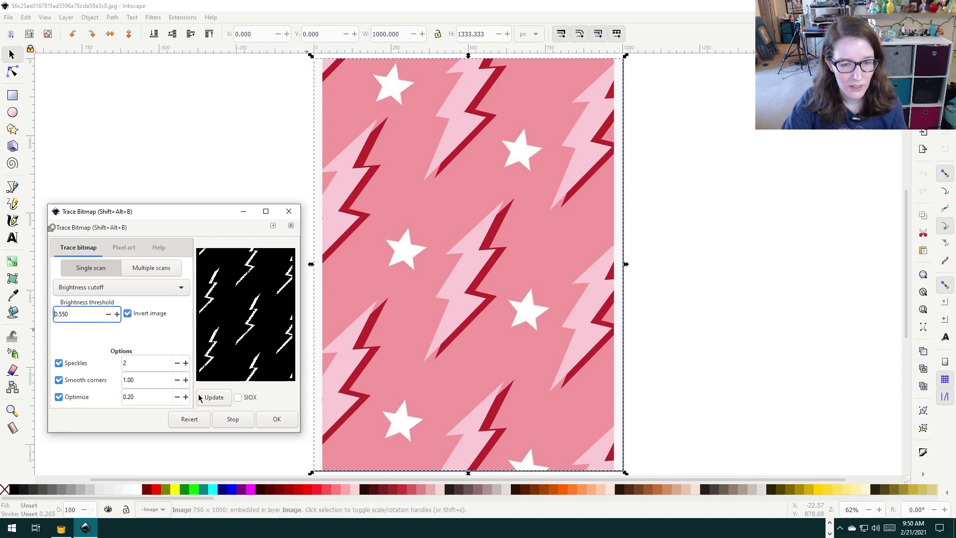
{"action": "left_click", "coordinate": [213, 397]}
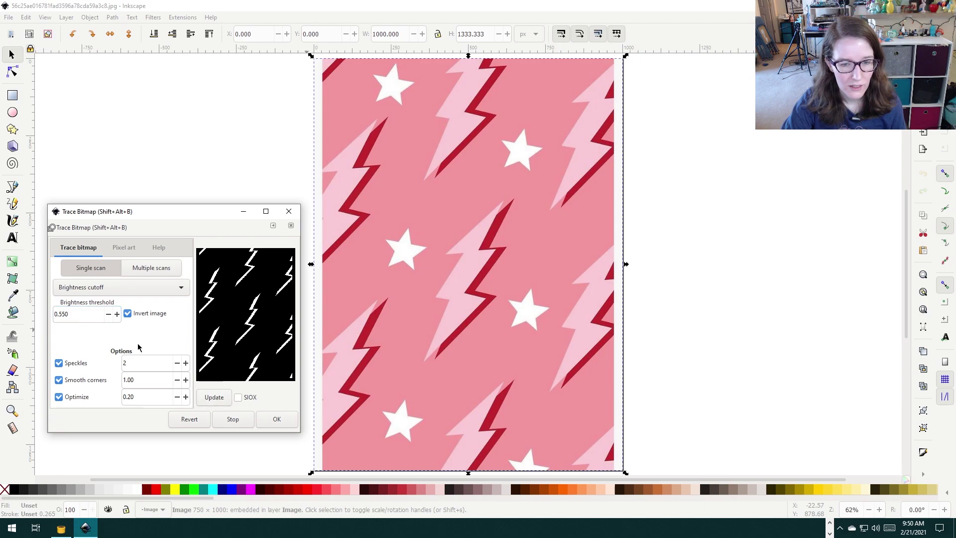
- Try an Edge detection trace with a lower threshold, then try Multiple scans
{"action": "left_click", "coordinate": [150, 287]}
{"action": "left_click", "coordinate": [117, 300]}
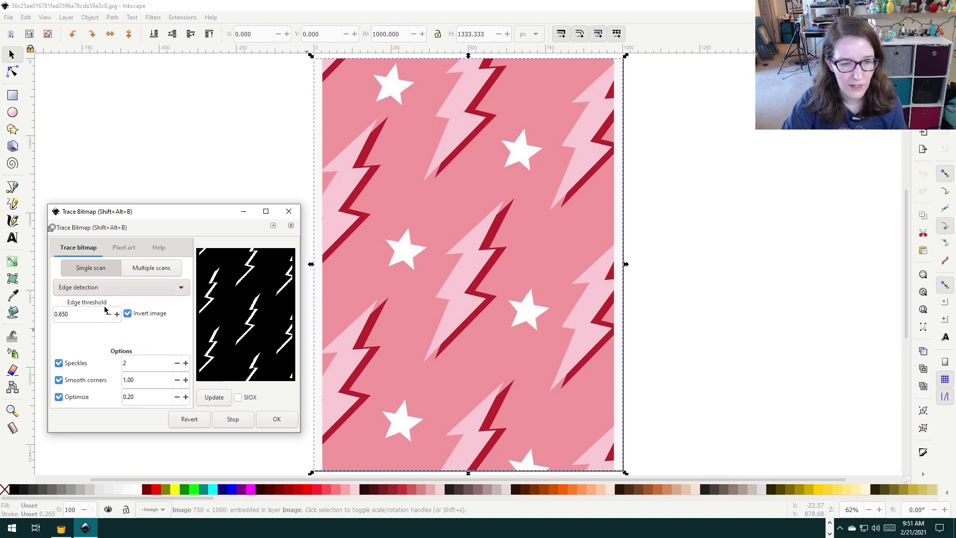
{"action": "triple_click", "coordinate": [107, 316]}
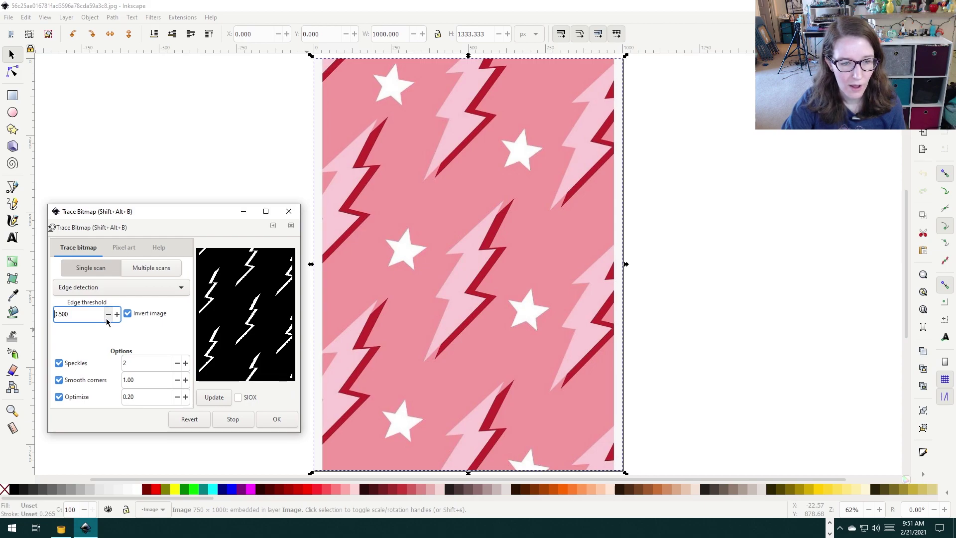
{"action": "left_click", "coordinate": [204, 401]}
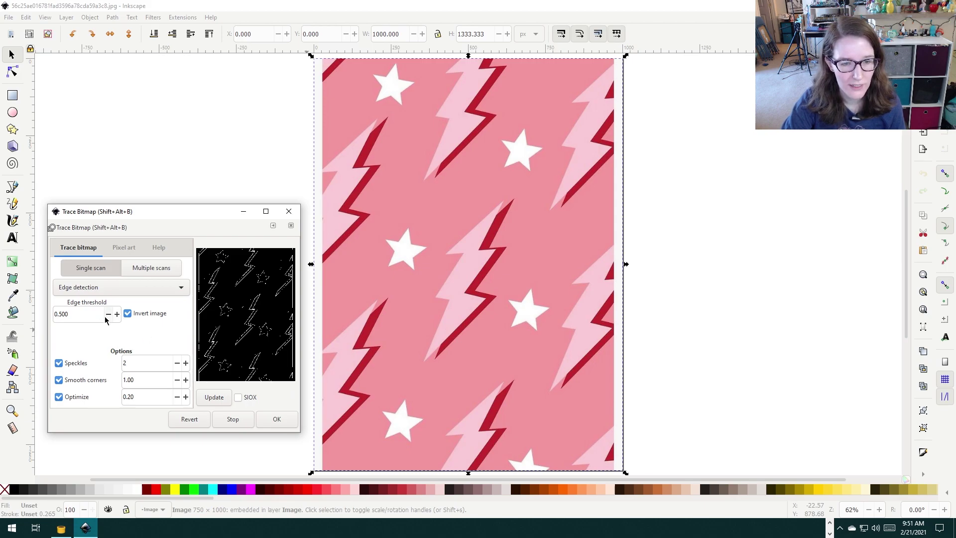
{"action": "left_click", "coordinate": [132, 272]}
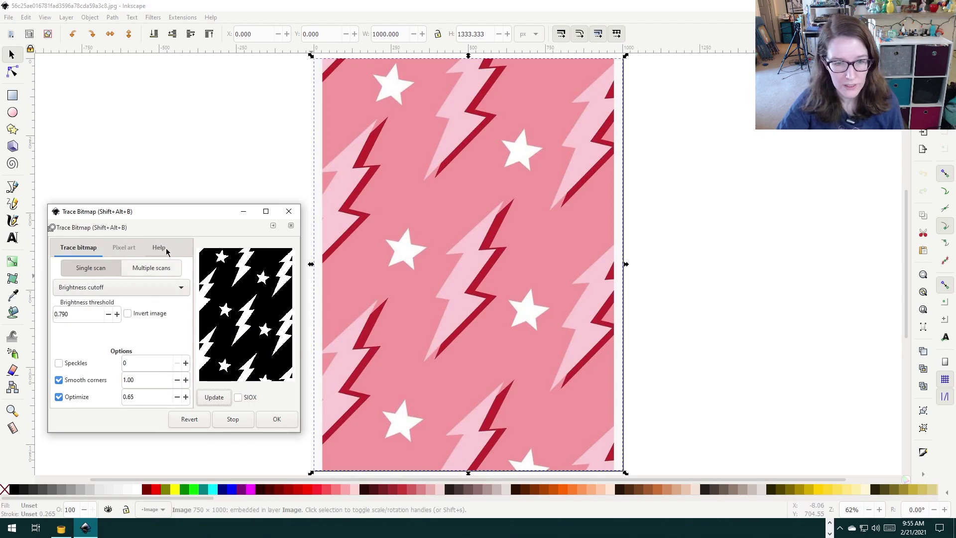
{"action": "left_click_drag", "start_coordinate": [184, 216], "coordinate": [224, 163]}
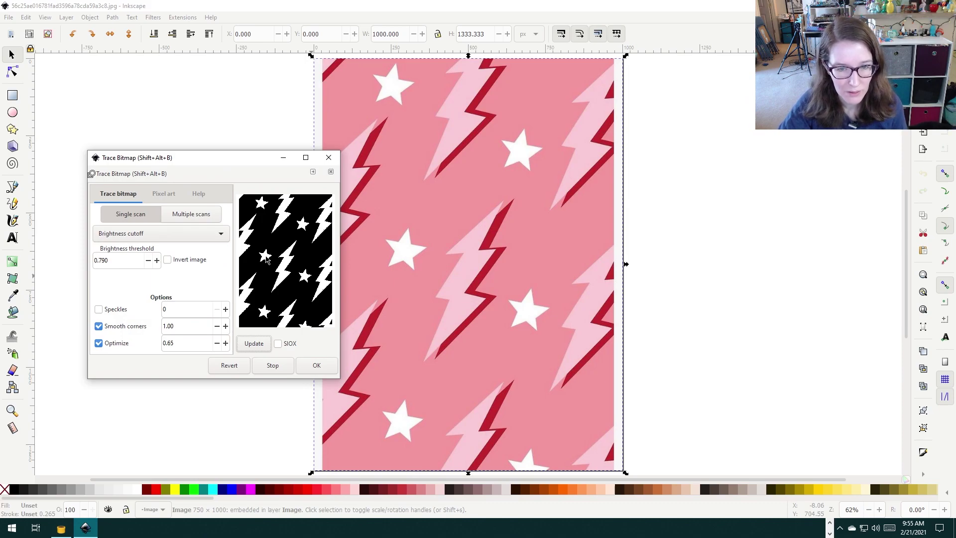
- Apply the trace, delete the original pink image, and move the traced path back onto the page
{"action": "left_click", "coordinate": [311, 366]}
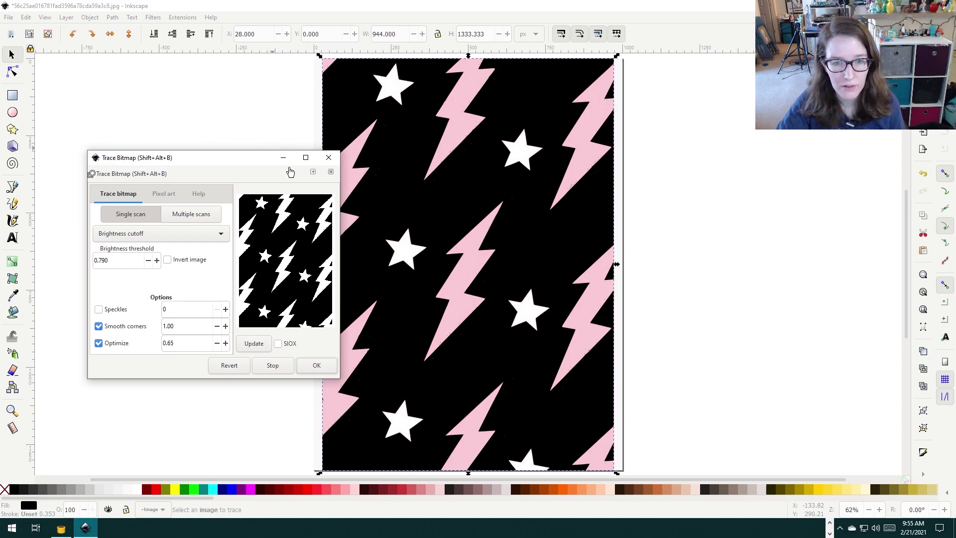
{"action": "left_click", "coordinate": [329, 157]}
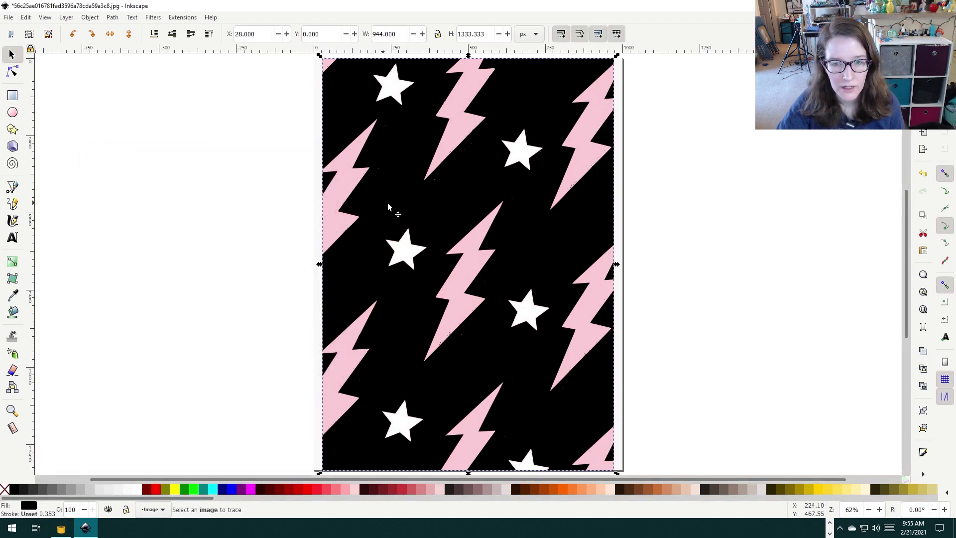
{"action": "left_click_drag", "start_coordinate": [388, 207], "coordinate": [447, 207]}
{"action": "left_click", "coordinate": [352, 278]}
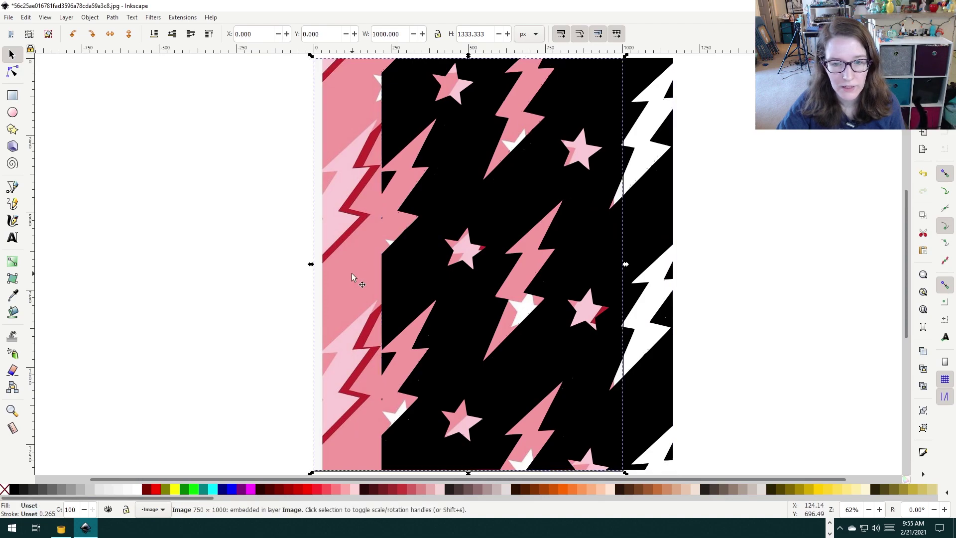
{"action": "key", "text": "Delete"}
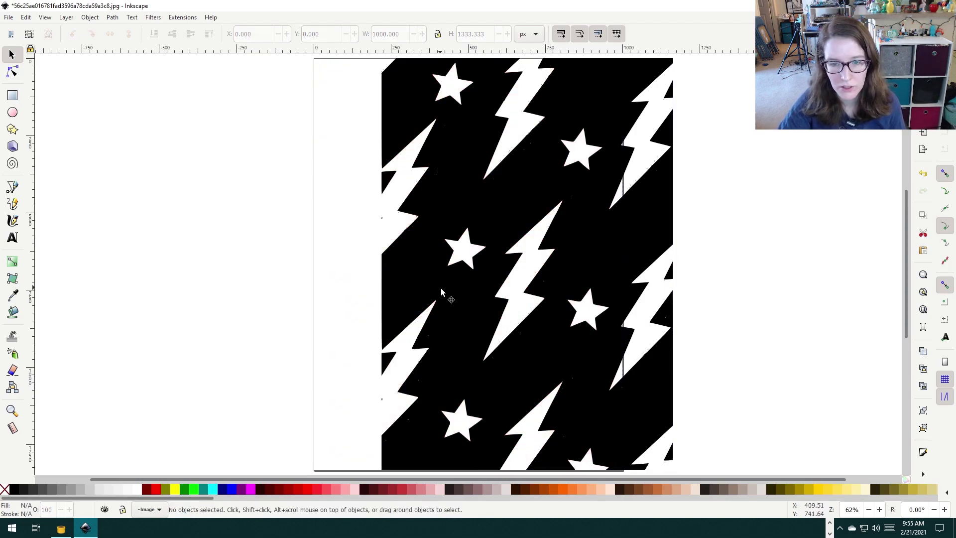
{"action": "left_click_drag", "start_coordinate": [441, 289], "coordinate": [374, 287]}
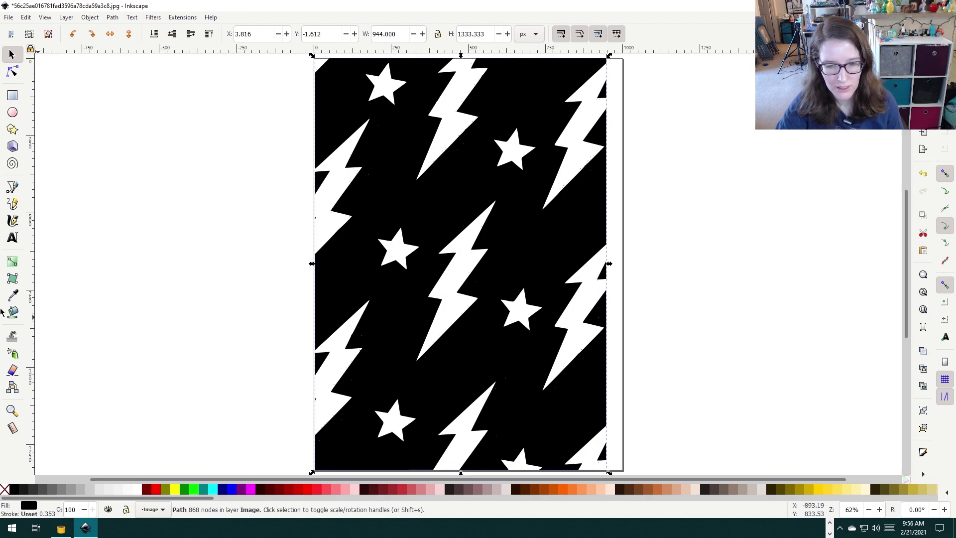
- Save the traced drawing as lightning.svg
{"action": "left_click", "coordinate": [7, 18]}
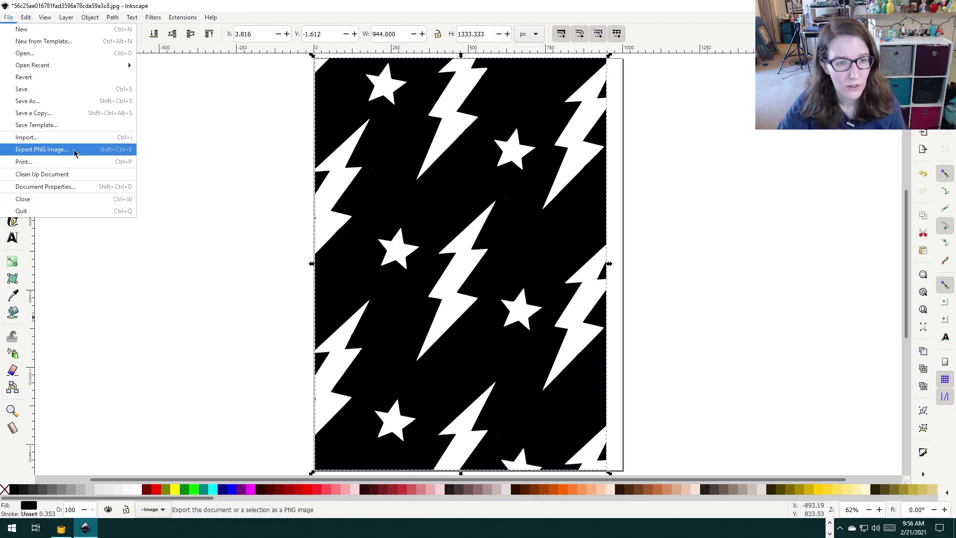
{"action": "left_click", "coordinate": [48, 101]}
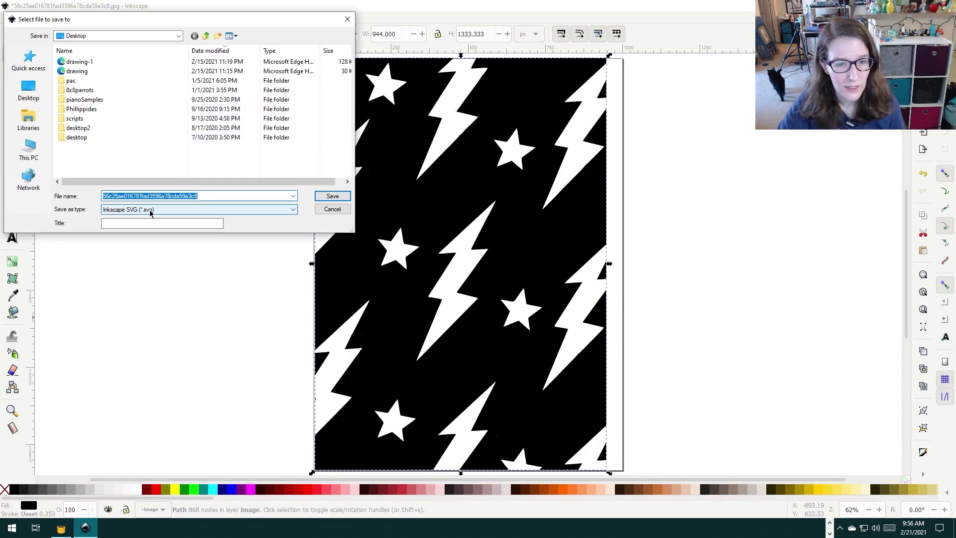
{"action": "type", "text": "lightni"}
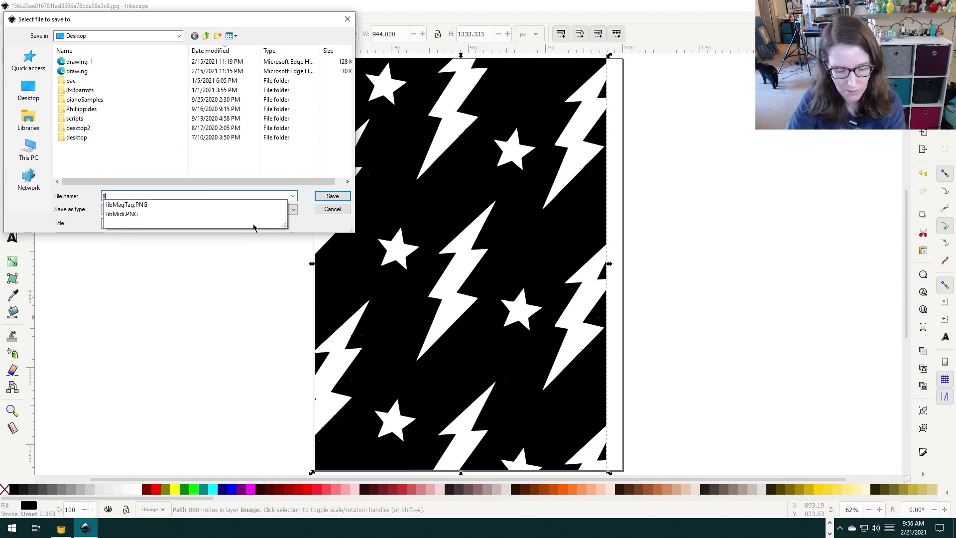
{"action": "type", "text": "ng"}
{"action": "key", "text": "Return"}
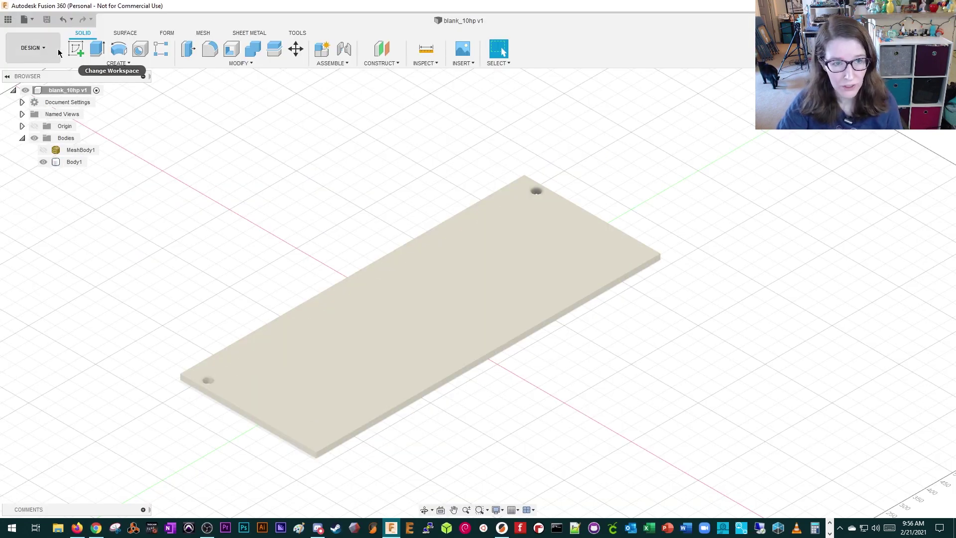
- Start a new sketch on the panel's top face
{"action": "left_click", "coordinate": [77, 49]}
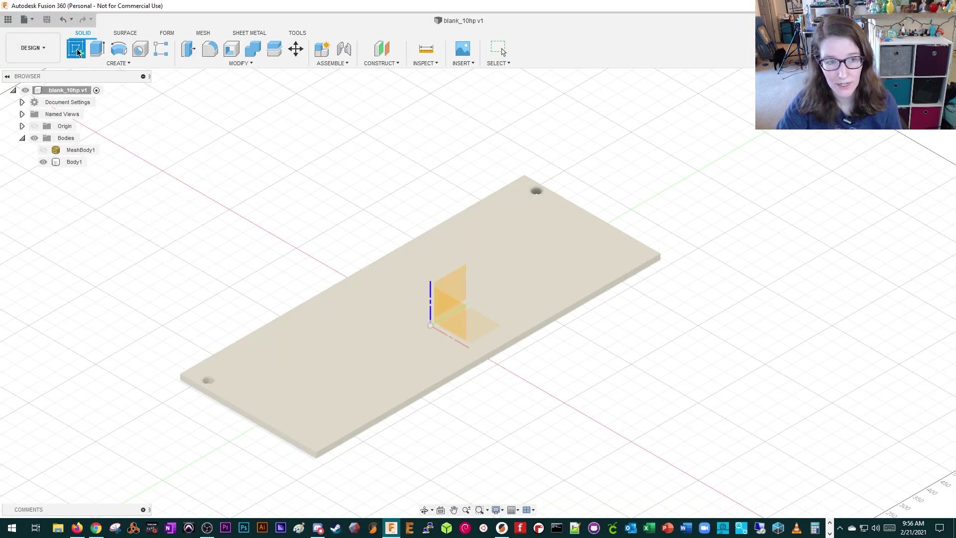
{"action": "left_click", "coordinate": [424, 360]}
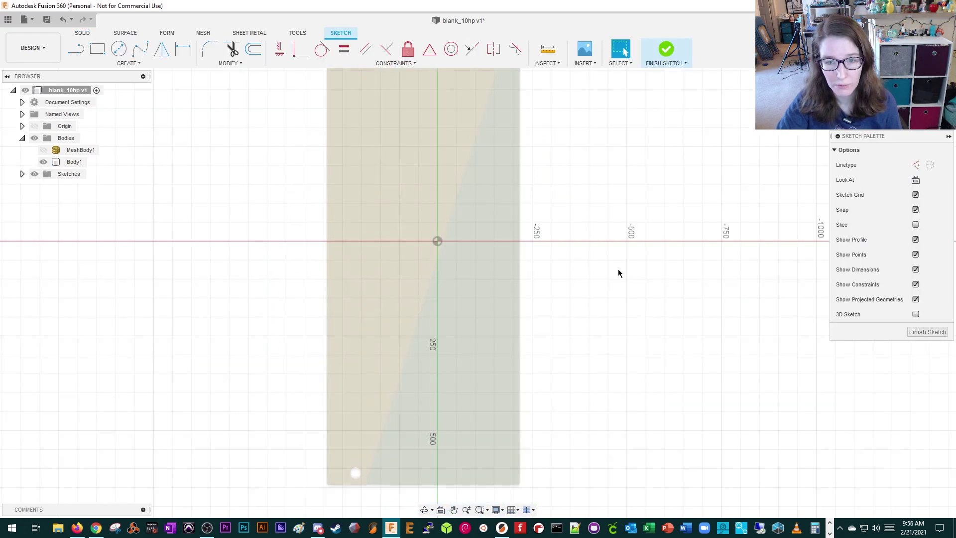
{"action": "mouse_move", "coordinate": [619, 273]}
{"action": "middle_mouse_down"}
{"action": "mouse_move", "coordinate": [647, 397]}
{"action": "mouse_move", "coordinate": [576, 331]}
{"action": "mouse_move", "coordinate": [623, 338]}
{"action": "middle_mouse_up"}
{"action": "scroll", "coordinate": [622, 339], "scroll_direction": "up", "scroll_amount": 1}
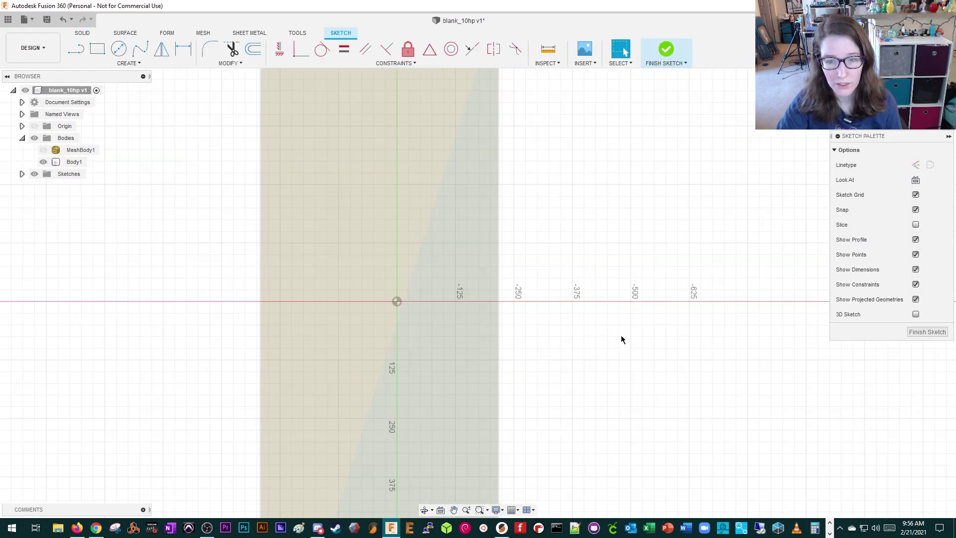
{"action": "scroll", "coordinate": [622, 340], "scroll_direction": "down", "scroll_amount": 2}
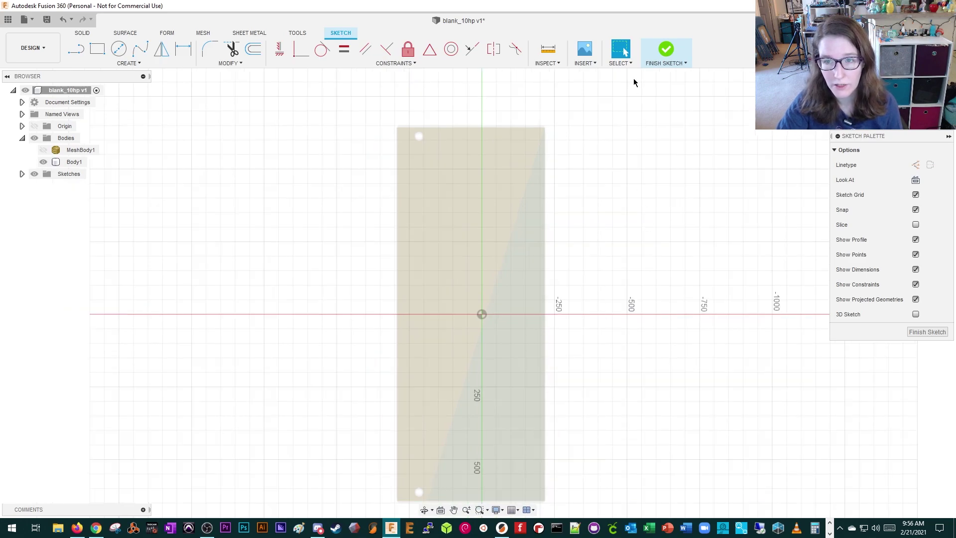
- Insert lightning.svg from the Desktop into the sketch and position it over the panel
{"action": "left_click", "coordinate": [595, 64]}
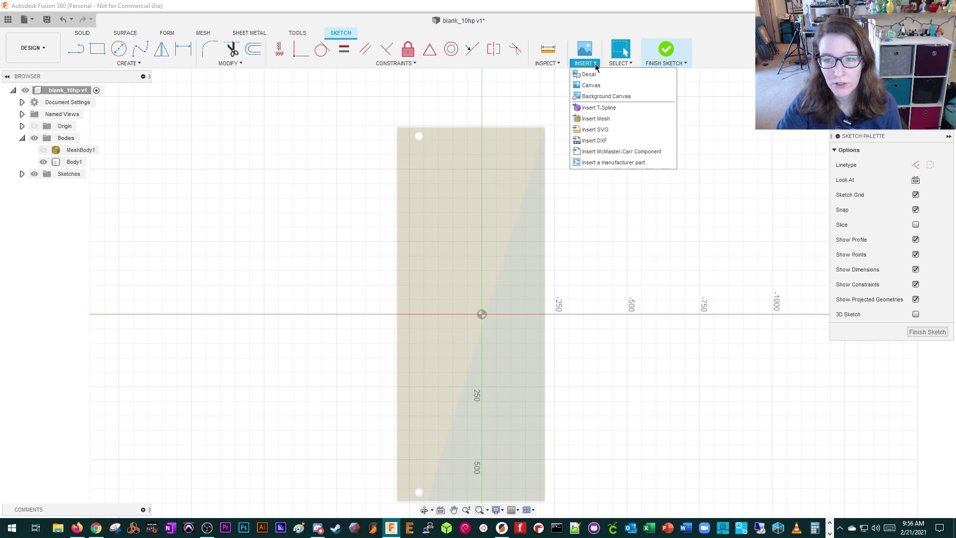
{"action": "left_click", "coordinate": [594, 131]}
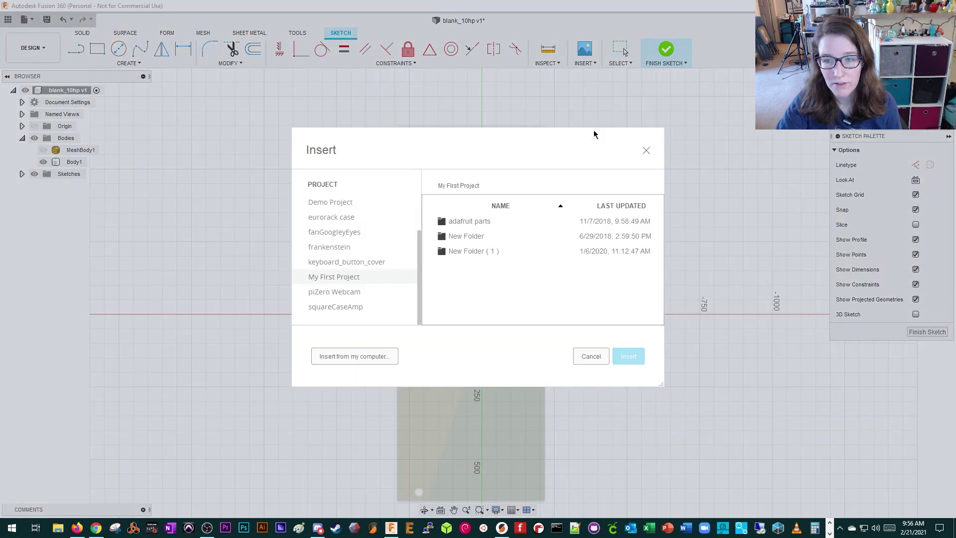
{"action": "left_click", "coordinate": [355, 357]}
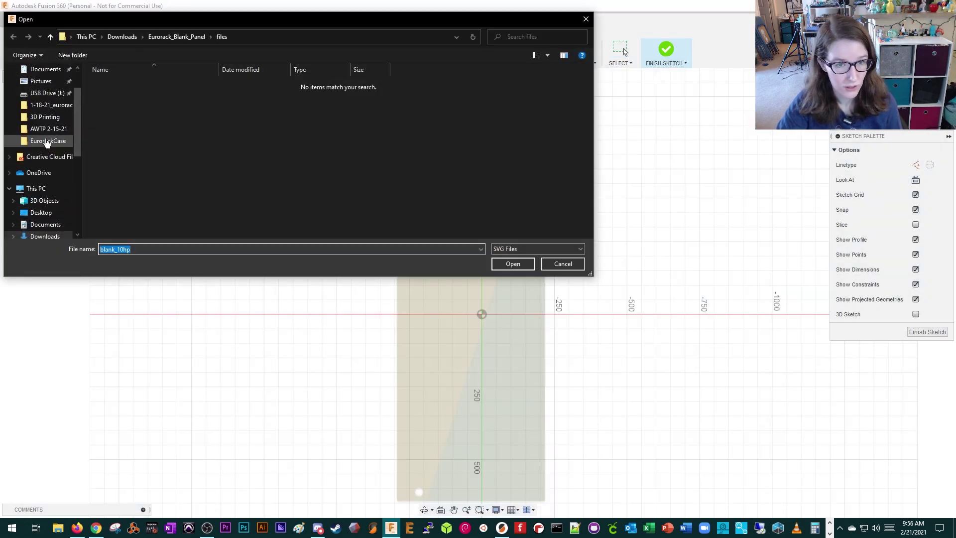
{"action": "left_click", "coordinate": [41, 213]}
{"action": "double_click", "coordinate": [111, 82]}
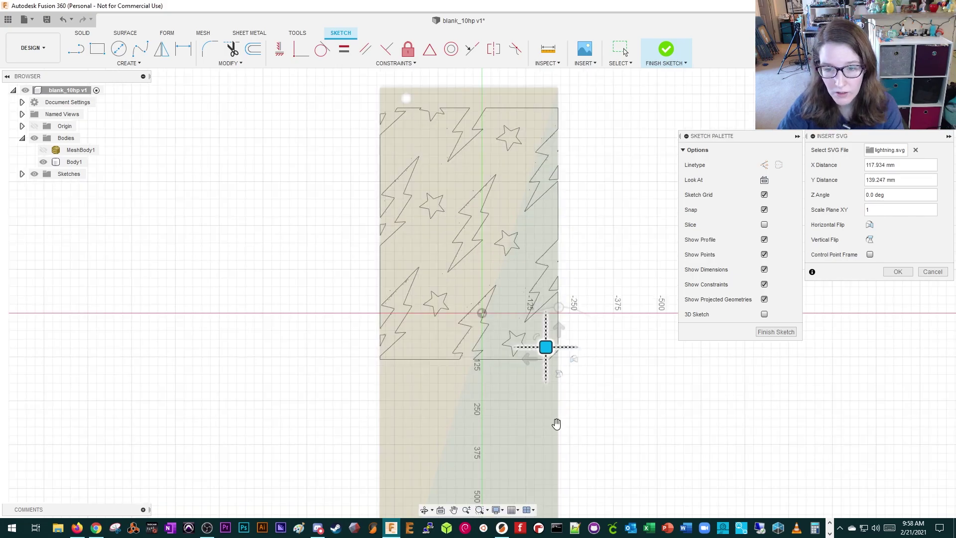
{"action": "left_click_drag", "start_coordinate": [546, 345], "coordinate": [548, 353]}
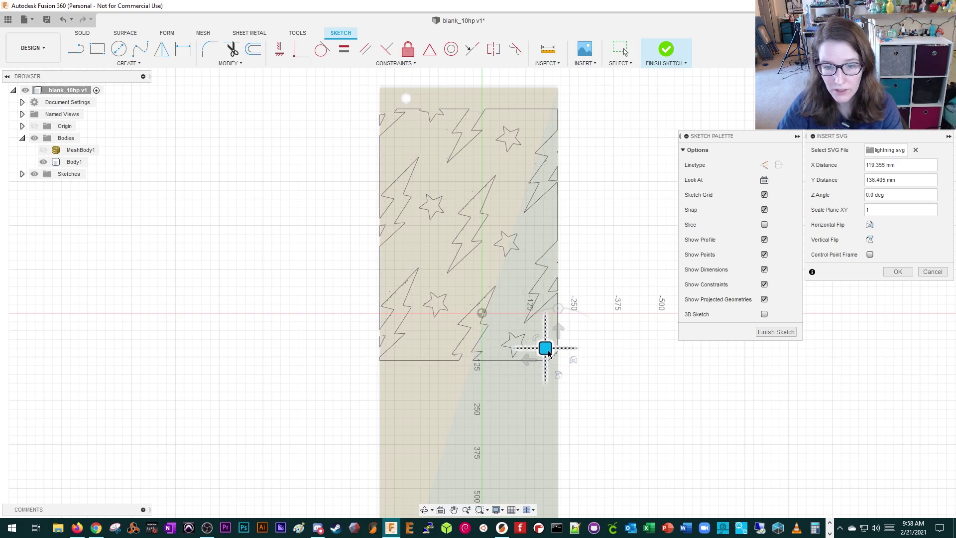
{"action": "scroll", "coordinate": [632, 420], "scroll_direction": "up", "scroll_amount": 2}
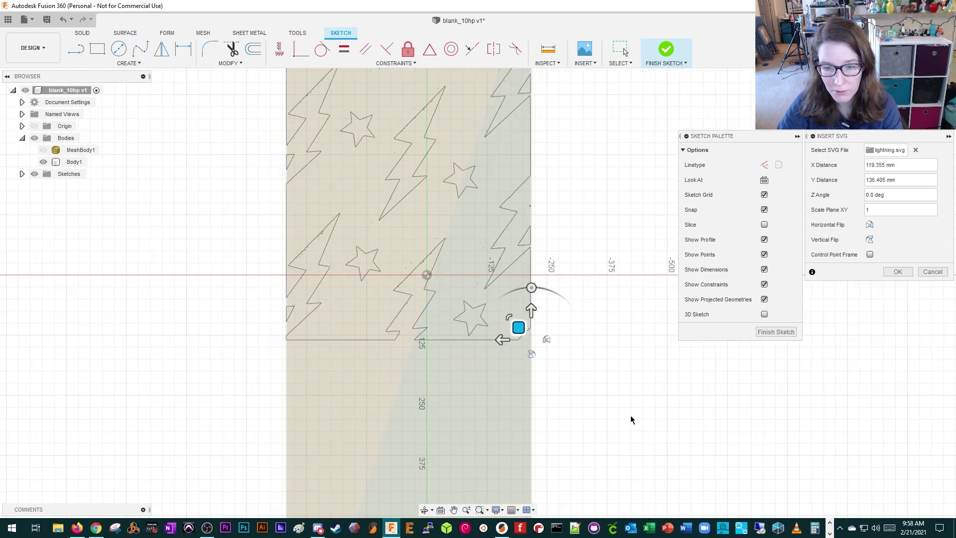
{"action": "scroll", "coordinate": [632, 420], "scroll_direction": "down", "scroll_amount": 3}
{"action": "mouse_move", "coordinate": [631, 420]}
{"action": "middle_mouse_down"}
{"action": "mouse_move", "coordinate": [611, 303]}
{"action": "mouse_move", "coordinate": [608, 381]}
{"action": "middle_mouse_up"}
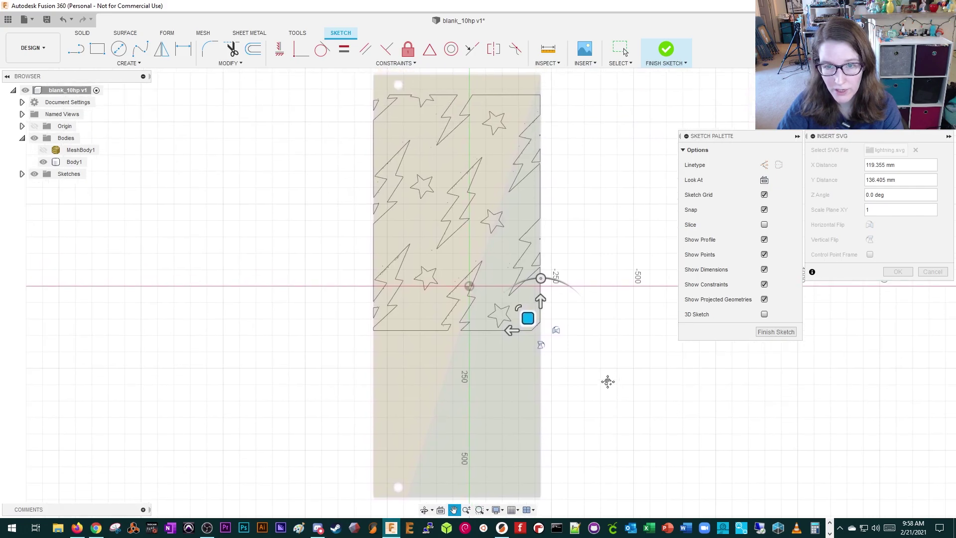
{"action": "left_click", "coordinate": [897, 273]}
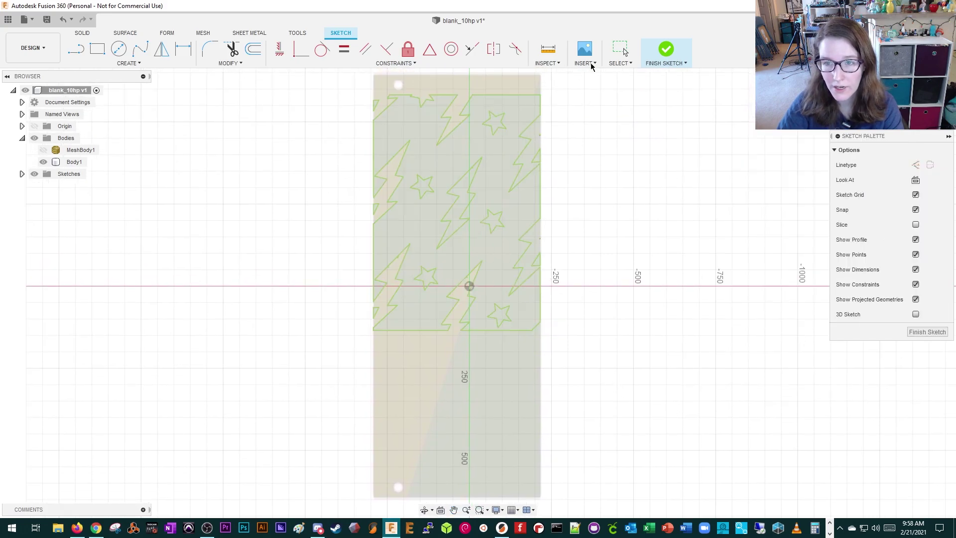
- Insert a second copy of lightning.svg and move it up onto the panel
{"action": "left_click", "coordinate": [585, 63]}
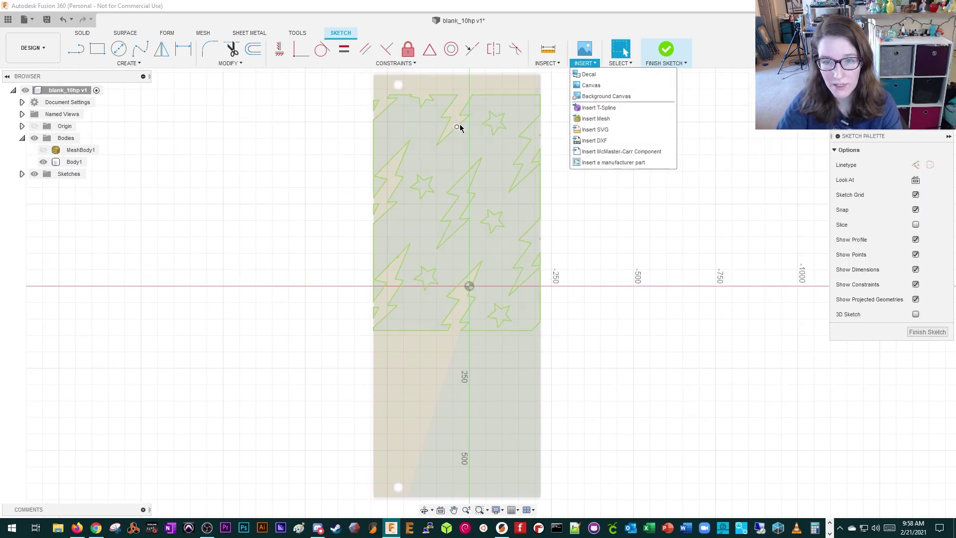
{"action": "left_click", "coordinate": [601, 131]}
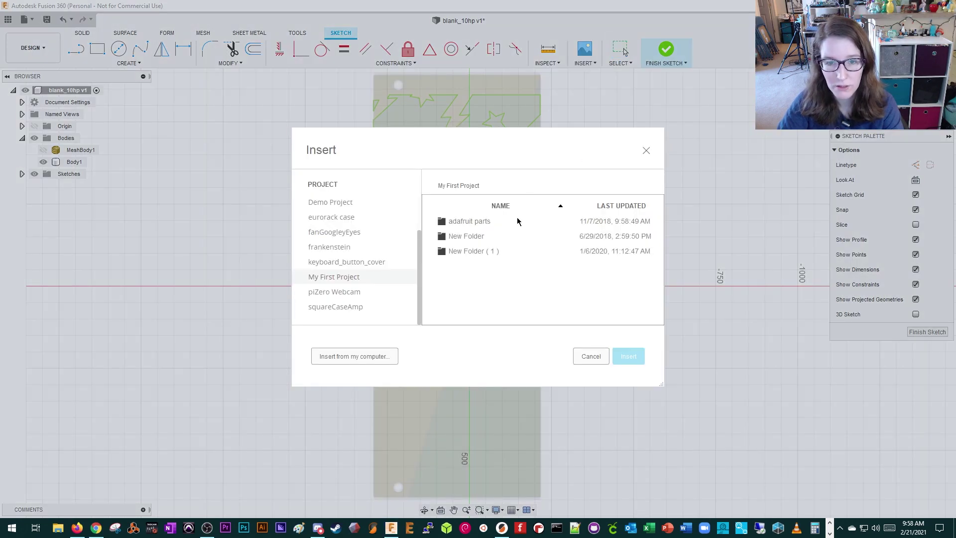
{"action": "left_click", "coordinate": [352, 357]}
{"action": "left_click", "coordinate": [109, 81]}
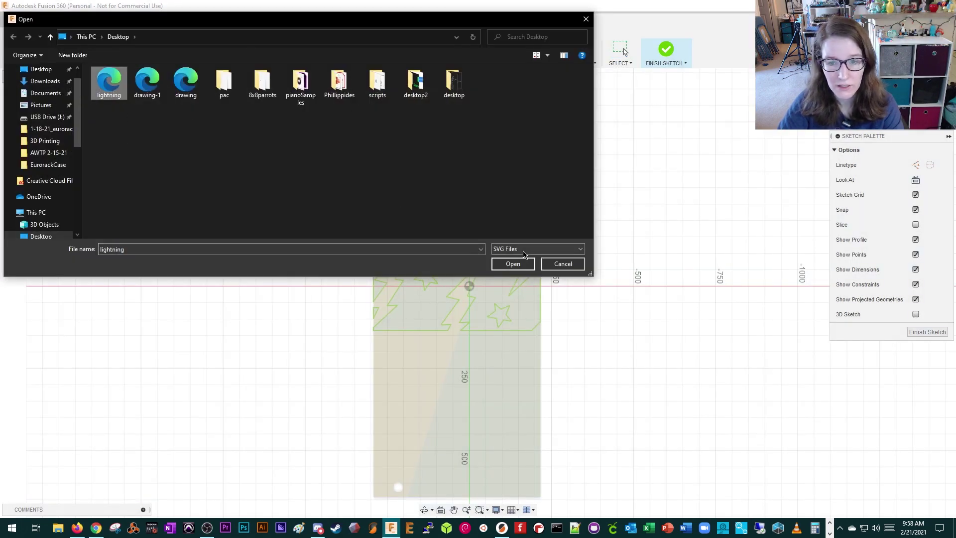
{"action": "left_click", "coordinate": [520, 263]}
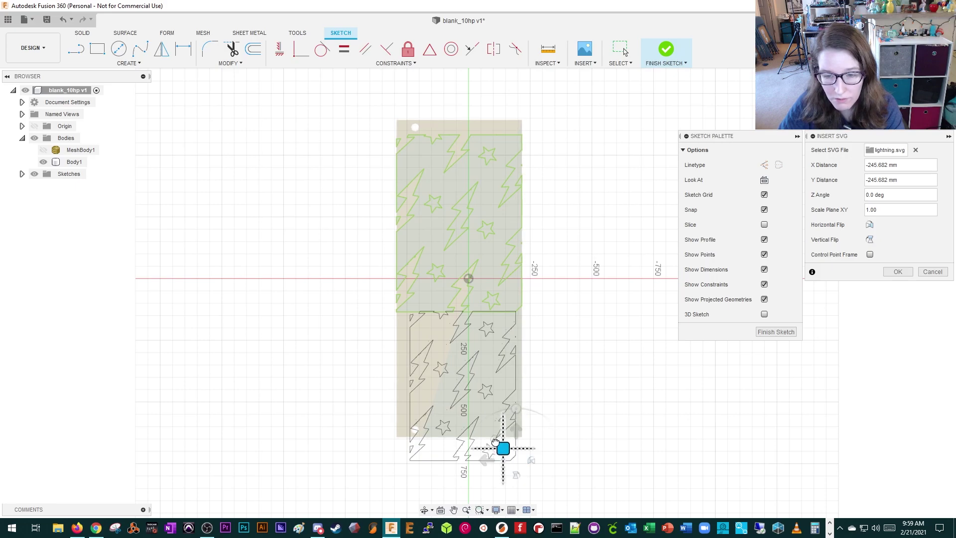
{"action": "left_click_drag", "start_coordinate": [495, 442], "coordinate": [461, 465]}
{"action": "scroll", "coordinate": [508, 455], "scroll_direction": "up", "scroll_amount": 2}
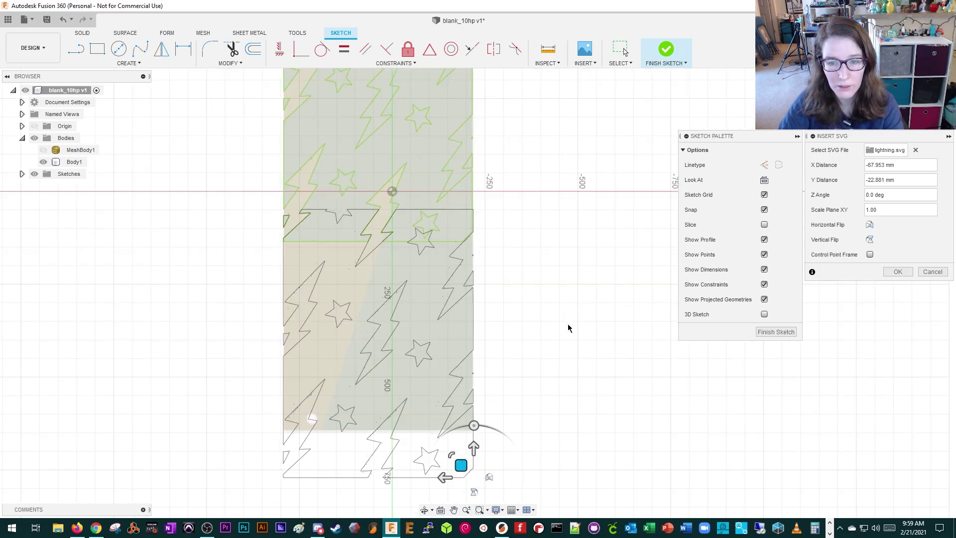
{"action": "left_click", "coordinate": [898, 272]}
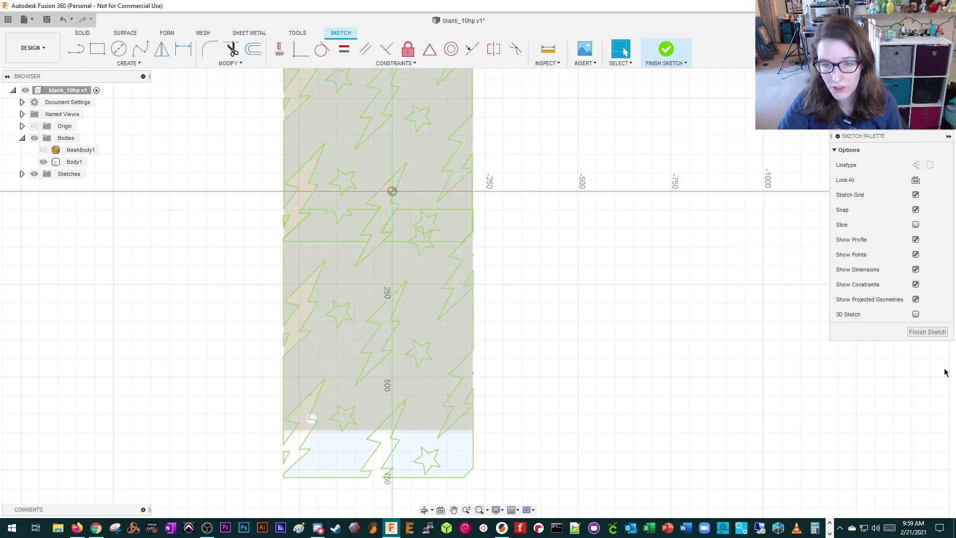
- Finish the sketch and pan the view to the panel's top edge
{"action": "left_click", "coordinate": [929, 332]}
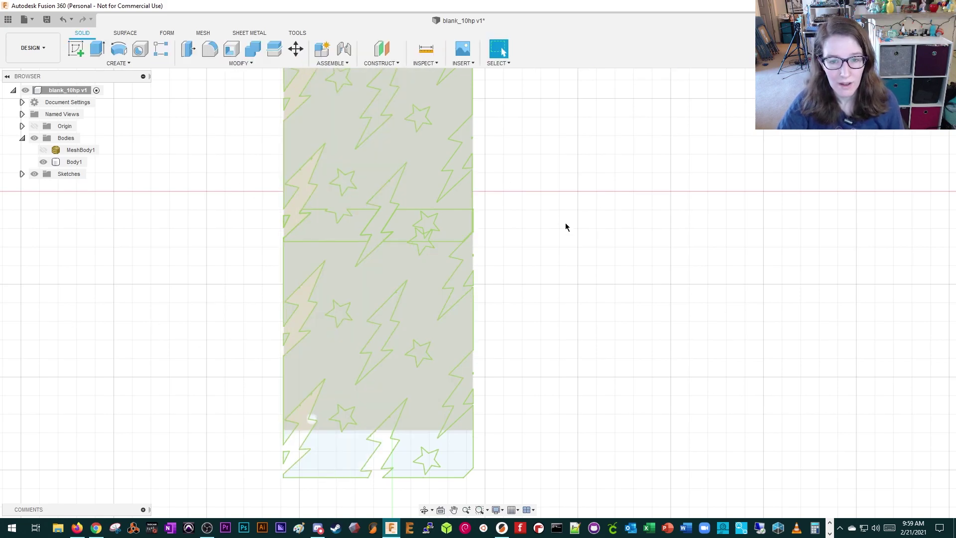
{"action": "middle_click_drag", "start_coordinate": [566, 226], "coordinate": [609, 432]}
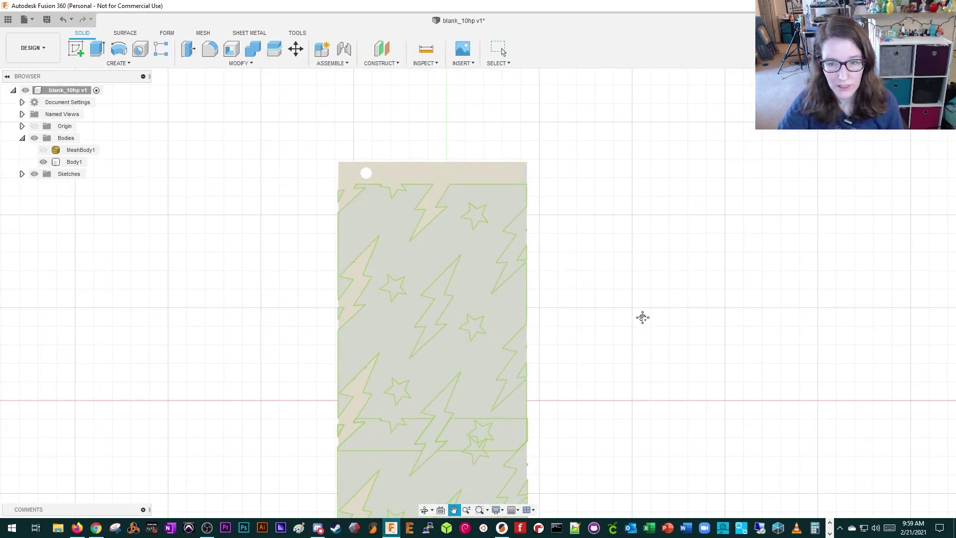
{"action": "middle_click_drag", "start_coordinate": [640, 316], "coordinate": [581, 301]}
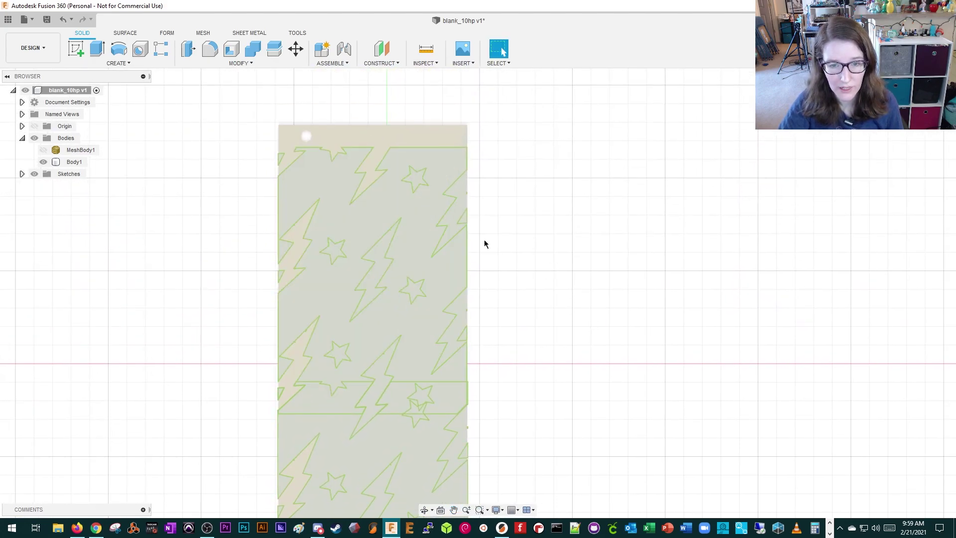
{"action": "left_click", "coordinate": [369, 163]}
{"action": "scroll", "coordinate": [371, 165], "scroll_direction": "up", "scroll_amount": 3}
{"action": "key", "text": "Escape"}
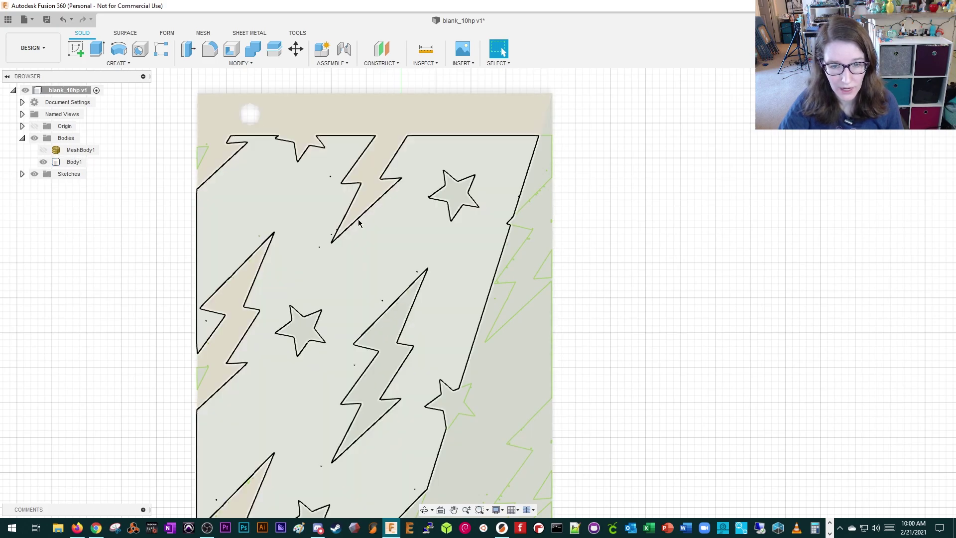
{"action": "scroll", "coordinate": [598, 159], "scroll_direction": "up", "scroll_amount": 1}
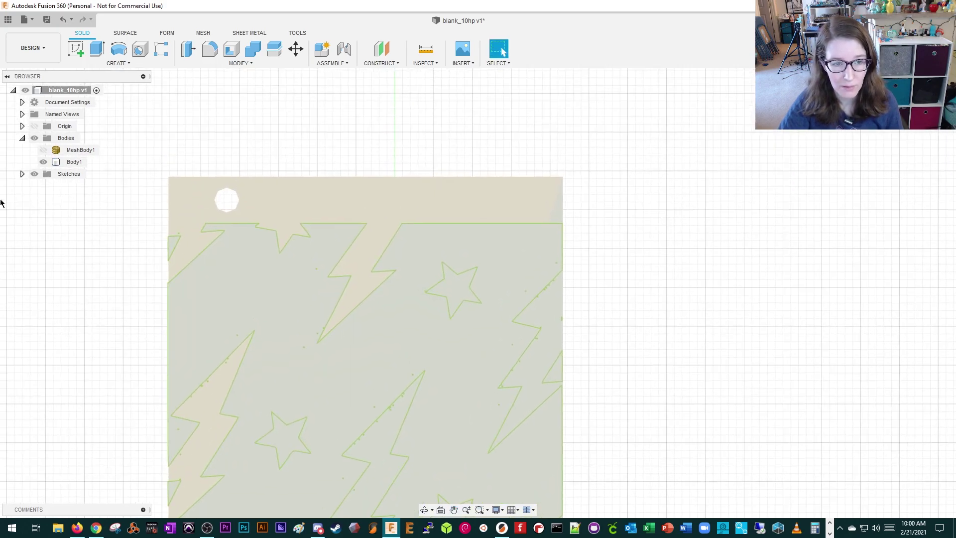
- Reopen Sketch1 for editing
{"action": "left_click", "coordinate": [22, 174]}
{"action": "left_click", "coordinate": [73, 186]}
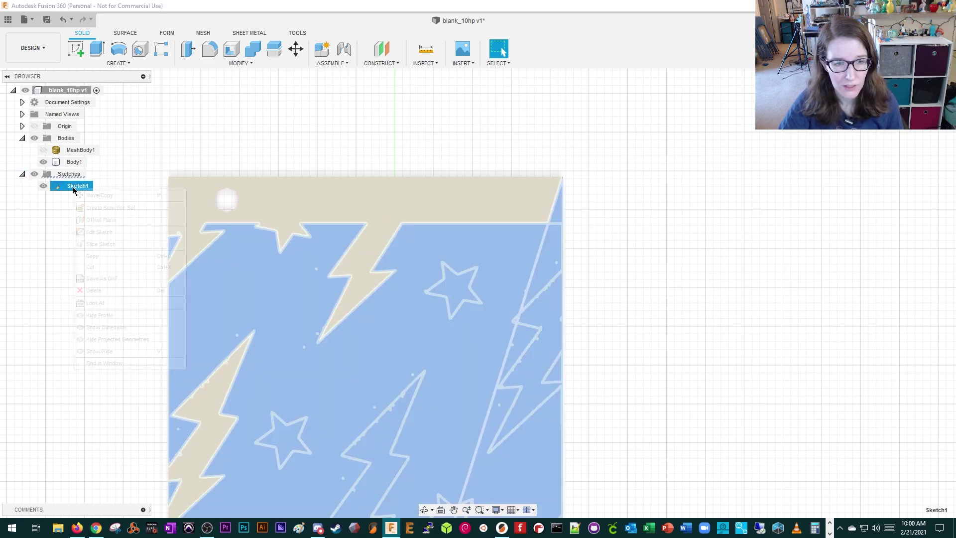
{"action": "right_click", "coordinate": [73, 187]}
{"action": "left_click", "coordinate": [102, 233]}
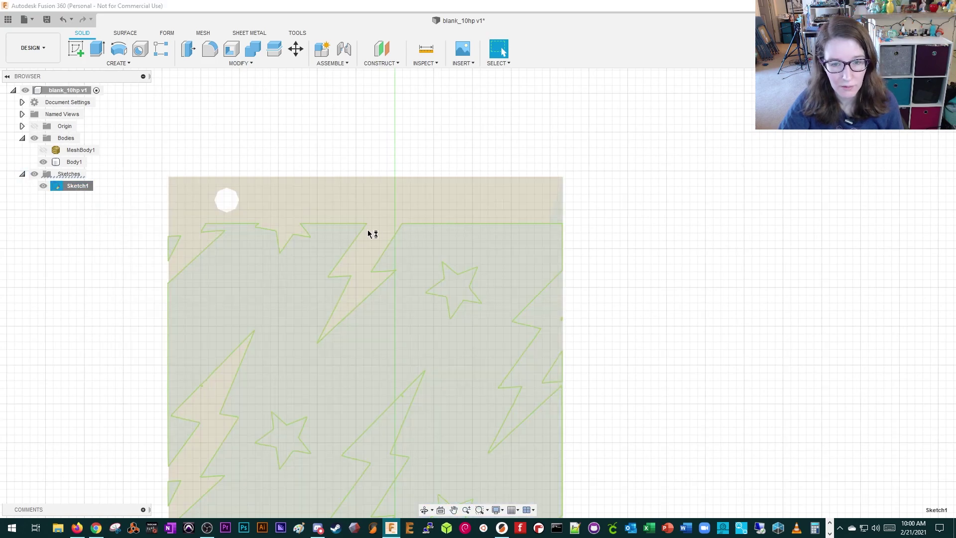
- Draw straight segments along the panel's top edge to close the clipped bolts
{"action": "left_click", "coordinate": [76, 48]}
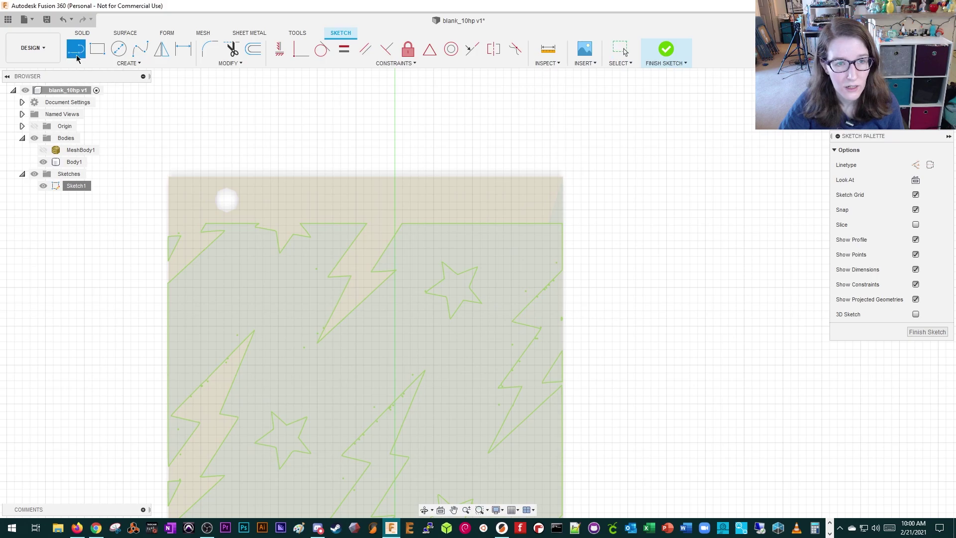
{"action": "left_click", "coordinate": [367, 223]}
{"action": "left_click", "coordinate": [402, 224]}
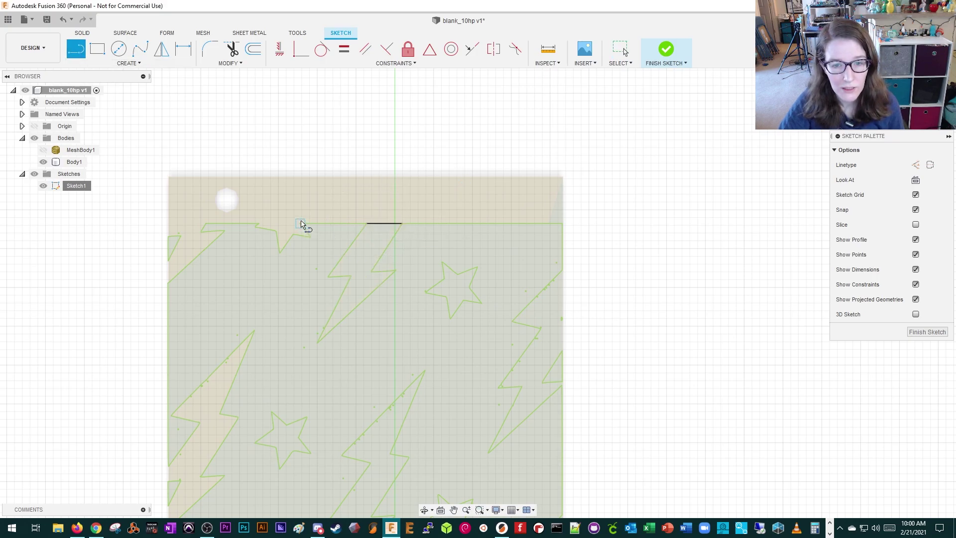
{"action": "scroll", "coordinate": [302, 224], "scroll_direction": "up", "scroll_amount": 5}
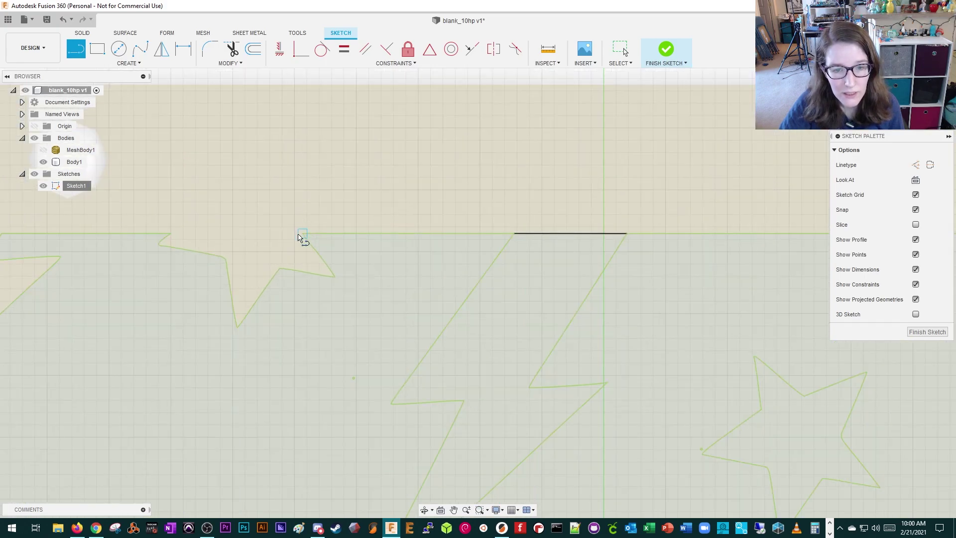
{"action": "left_click", "coordinate": [302, 233]}
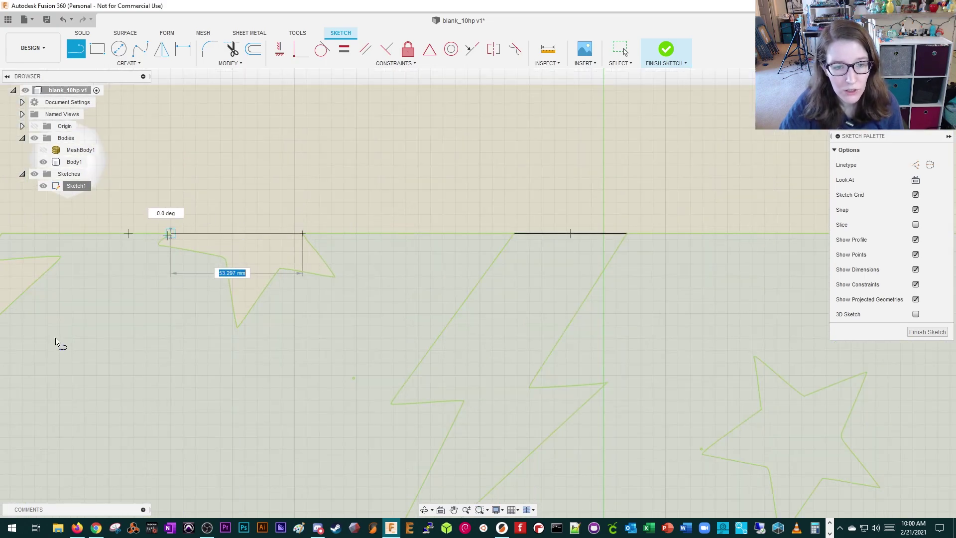
{"action": "key", "text": "Return"}
- Start and cancel a line along the panel's side edge, then finish the sketch
{"action": "middle_click_drag", "start_coordinate": [96, 386], "coordinate": [157, 396], "text": "shift"}
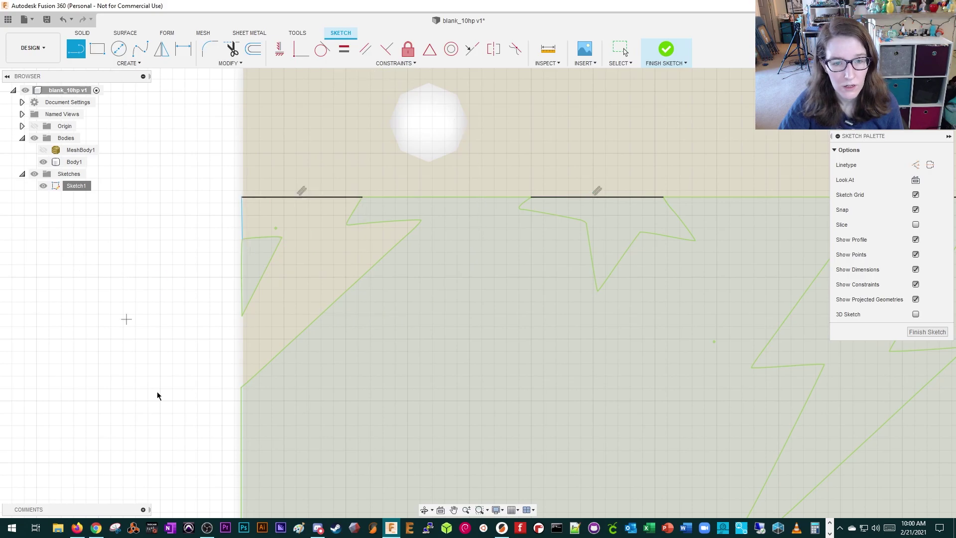
{"action": "scroll", "coordinate": [636, 252], "scroll_direction": "down", "scroll_amount": 5}
{"action": "scroll", "coordinate": [288, 288], "scroll_direction": "up", "scroll_amount": 3}
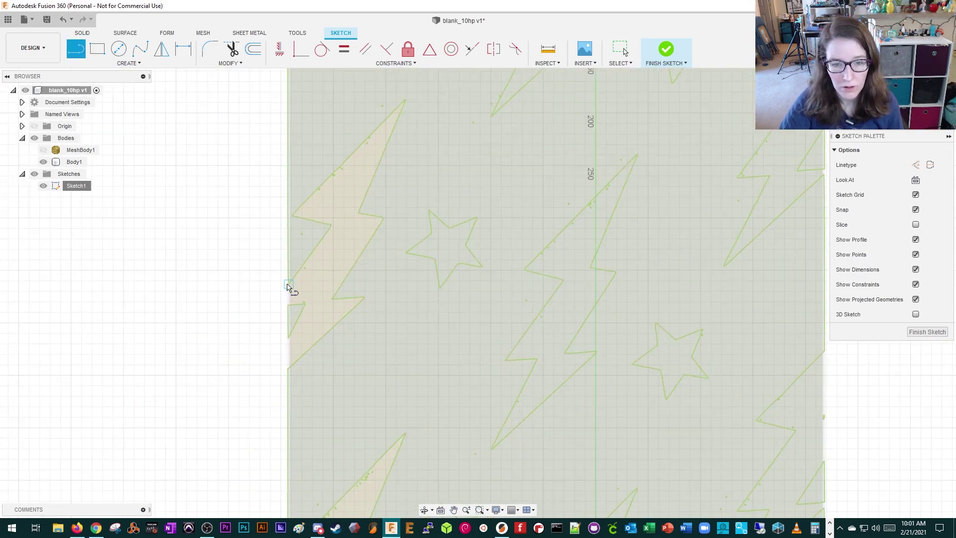
{"action": "scroll", "coordinate": [288, 288], "scroll_direction": "down", "scroll_amount": 3}
{"action": "scroll", "coordinate": [570, 324], "scroll_direction": "up", "scroll_amount": 2}
{"action": "left_click", "coordinate": [404, 313]}
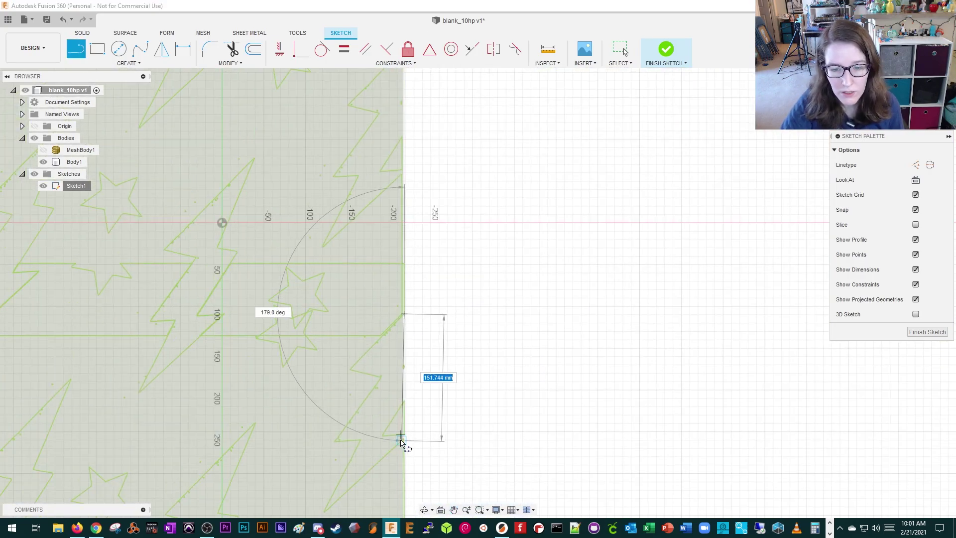
{"action": "key", "text": "Escape"}
{"action": "key", "text": "Escape"}
{"action": "scroll", "coordinate": [442, 196], "scroll_direction": "down", "scroll_amount": 2}
{"action": "middle_click_drag", "start_coordinate": [441, 196], "coordinate": [642, 349]}
{"action": "middle_click_drag", "start_coordinate": [698, 433], "coordinate": [664, 95]}
{"action": "left_click", "coordinate": [928, 331]}
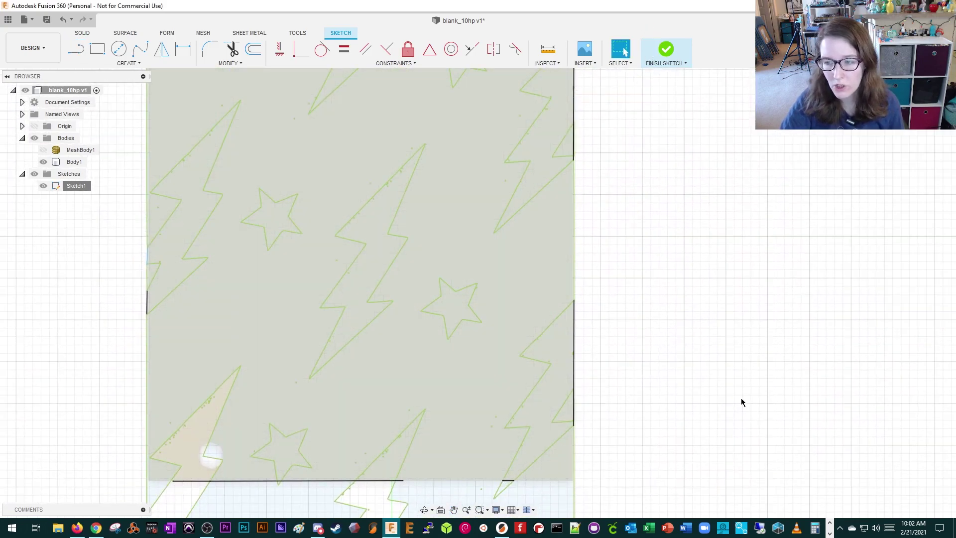
- Pan to the panel's top and select the lightning-bolt and star profiles there
{"action": "scroll", "coordinate": [95, 275], "scroll_direction": "down", "scroll_amount": 4}
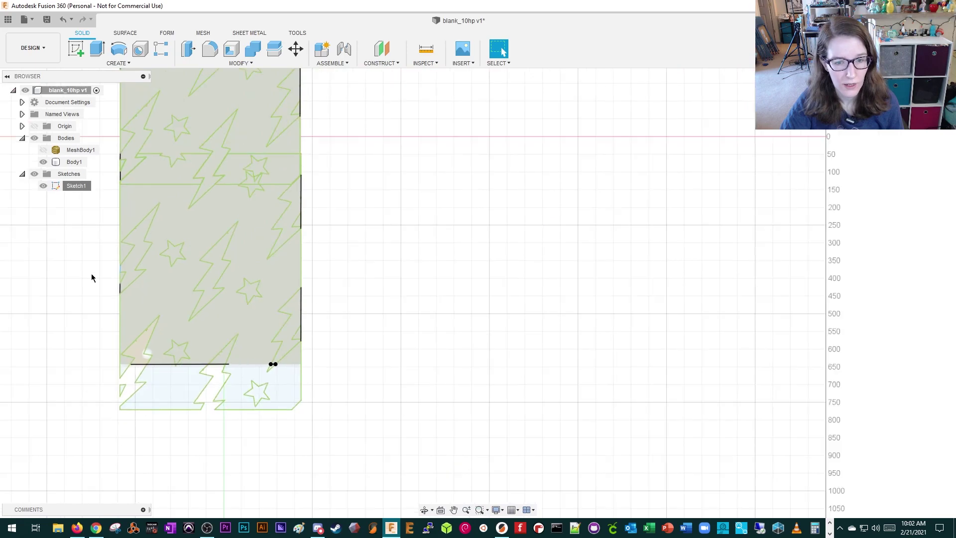
{"action": "scroll", "coordinate": [64, 218], "scroll_direction": "up", "scroll_amount": 2}
{"action": "middle_click_drag", "start_coordinate": [63, 218], "coordinate": [90, 518]}
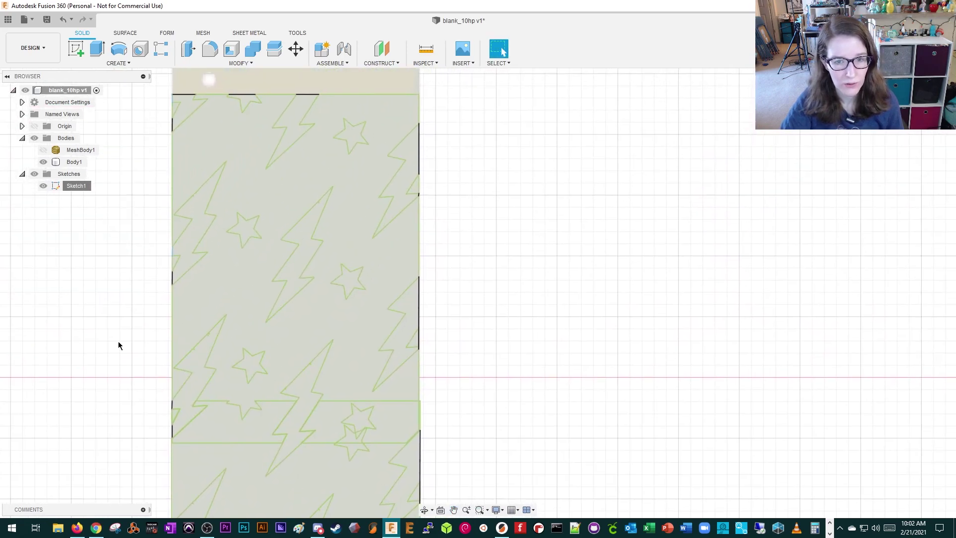
{"action": "middle_click_drag", "start_coordinate": [118, 344], "coordinate": [113, 446]}
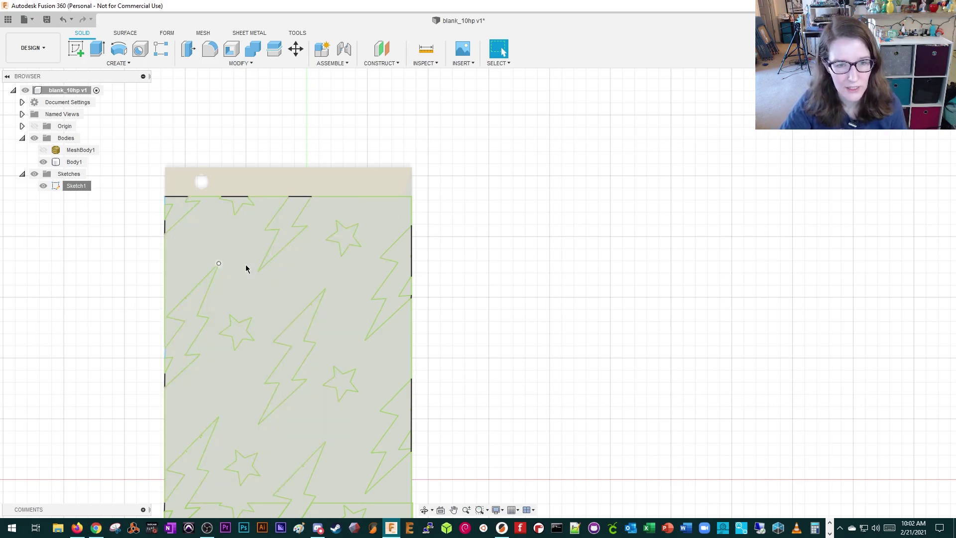
{"action": "left_click", "coordinate": [180, 213]}
{"action": "left_click", "coordinate": [286, 223]}
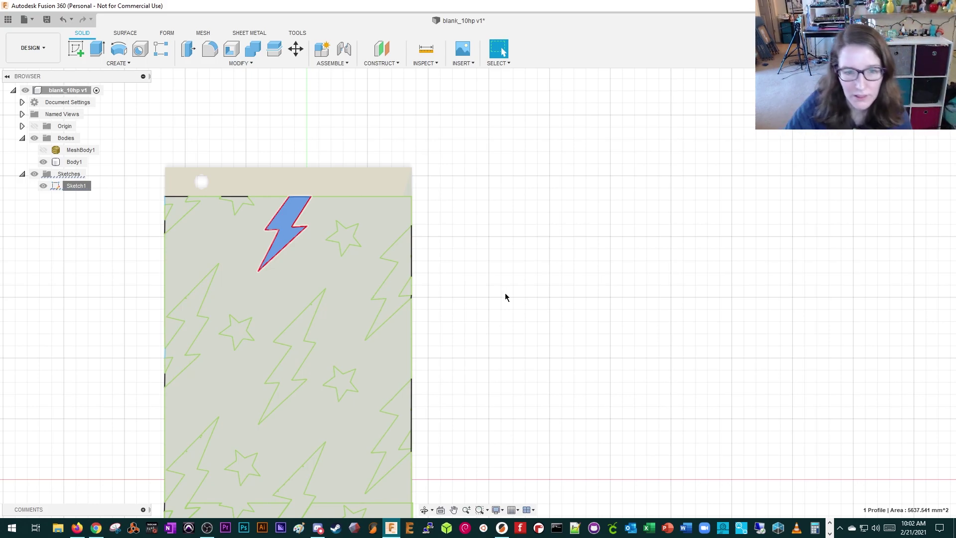
{"action": "left_click", "coordinate": [346, 238]}
- Extrude the selected star profiles 200 mm downward as a cut through the panel
{"action": "key", "text": "e"}
{"action": "left_click", "coordinate": [338, 312]}
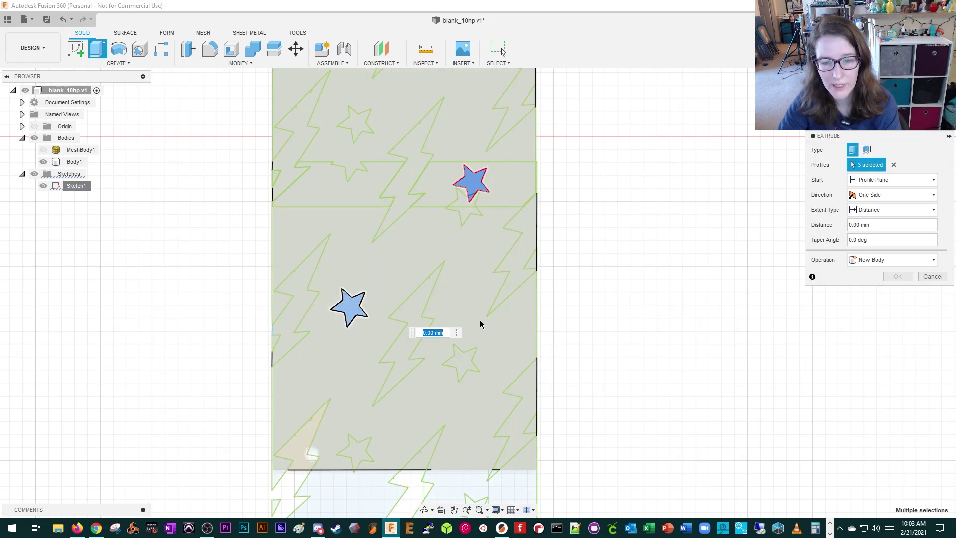
{"action": "scroll", "coordinate": [445, 240], "scroll_direction": "down", "scroll_amount": 5}
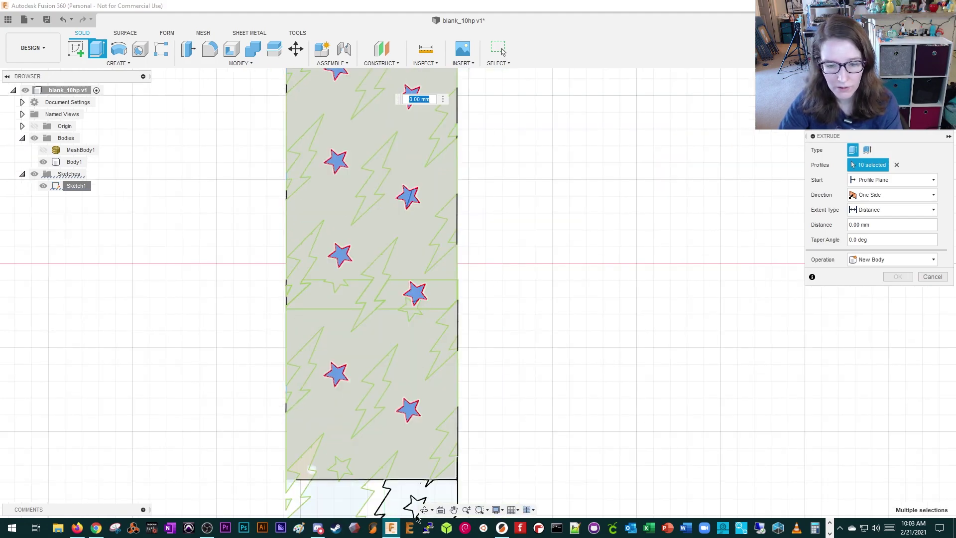
{"action": "left_click", "coordinate": [425, 510]}
{"action": "left_click_drag", "start_coordinate": [486, 482], "coordinate": [523, 423]}
{"action": "key", "text": "Escape"}
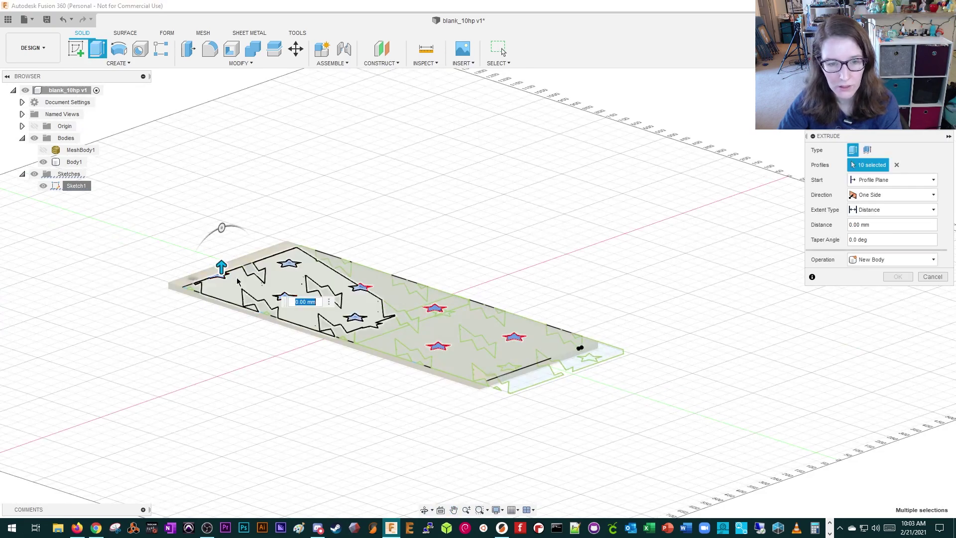
{"action": "left_click_drag", "start_coordinate": [221, 267], "coordinate": [221, 350]}
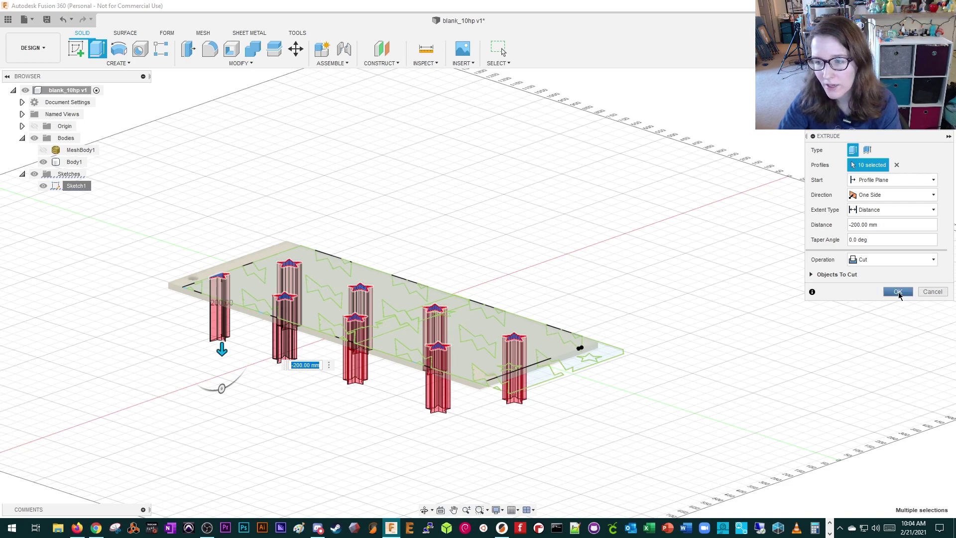
{"action": "left_click", "coordinate": [898, 293]}
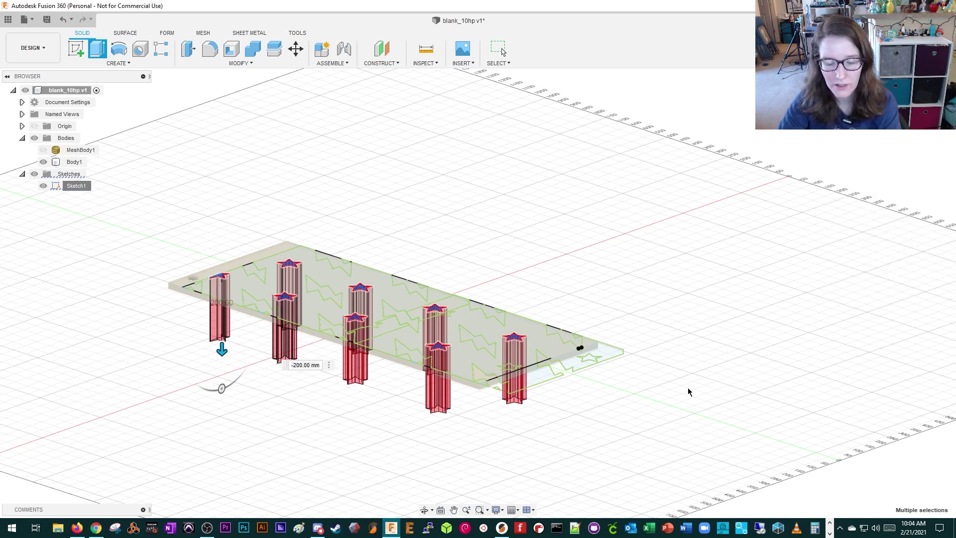
- Orbit to view the plate from above and make Sketch1 visible again
{"action": "left_click", "coordinate": [424, 510]}
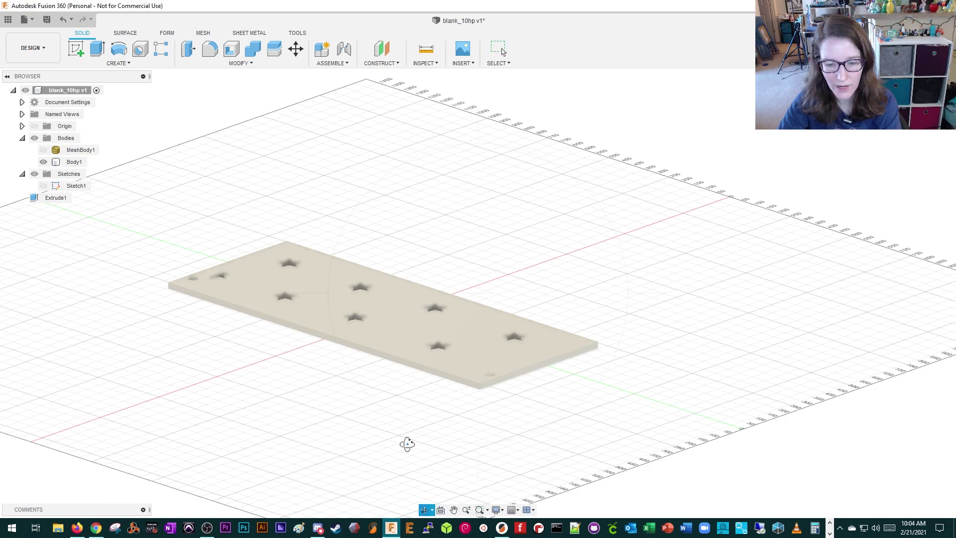
{"action": "left_click_drag", "start_coordinate": [405, 444], "coordinate": [365, 486]}
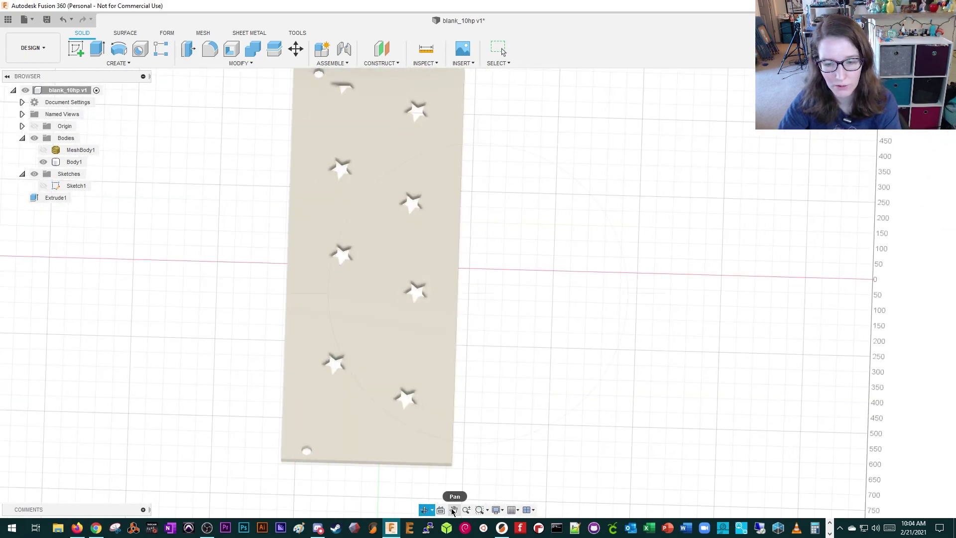
{"action": "key", "text": "Escape"}
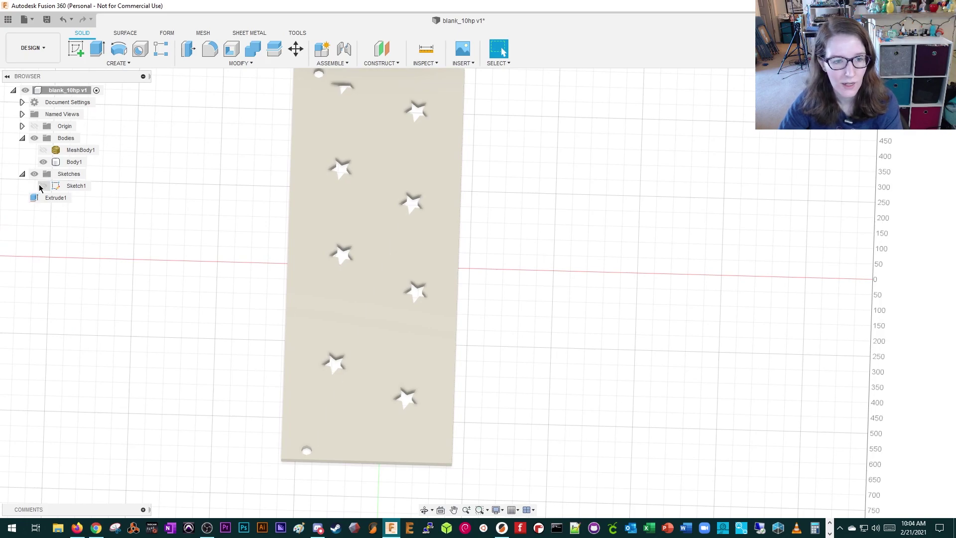
{"action": "left_click", "coordinate": [44, 186]}
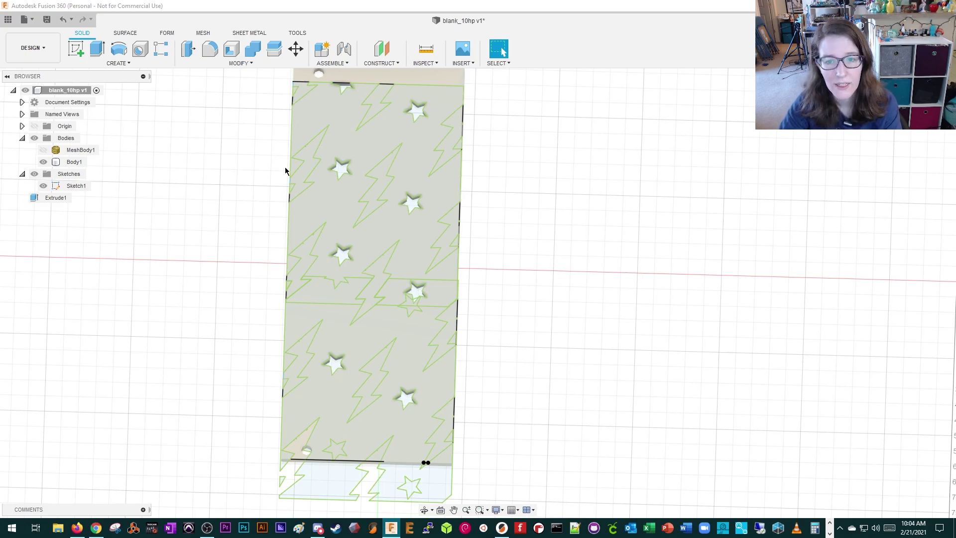
- Start an Extrude on the top lightning bolt, adding the left bolts and first tiny circle fragments
{"action": "scroll", "coordinate": [378, 93], "scroll_direction": "up", "scroll_amount": 4}
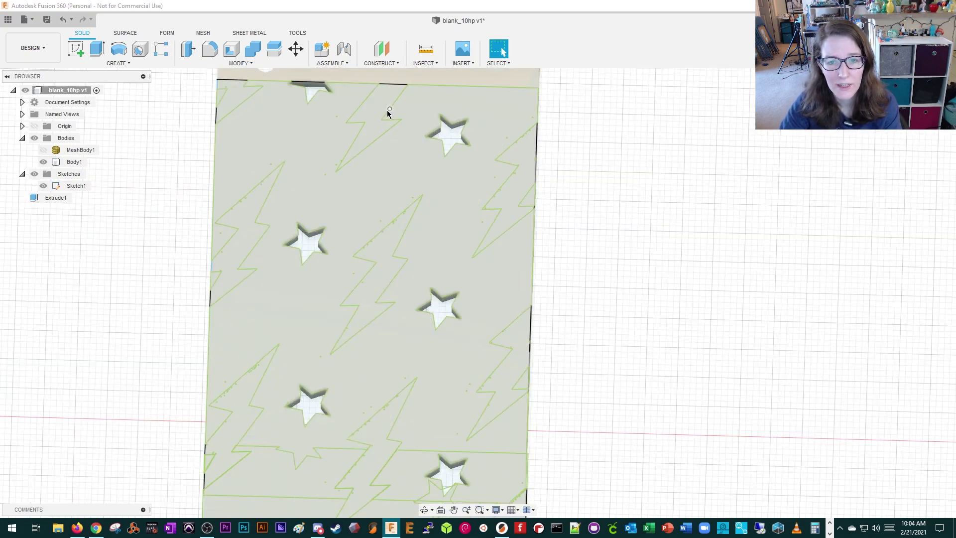
{"action": "left_click", "coordinate": [379, 117]}
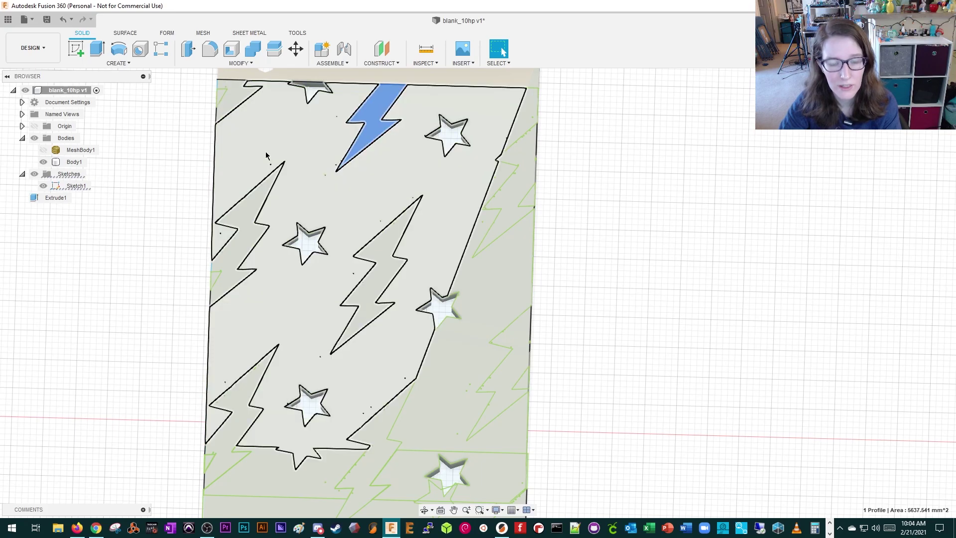
{"action": "key", "text": "e"}
{"action": "left_click", "coordinate": [229, 100]}
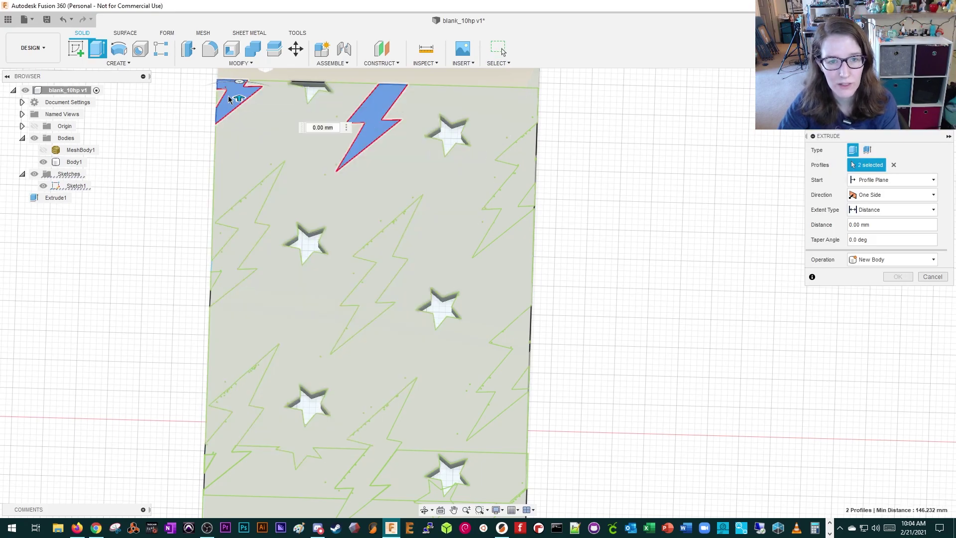
{"action": "left_click", "coordinate": [250, 216]}
{"action": "scroll", "coordinate": [249, 216], "scroll_direction": "up", "scroll_amount": 10}
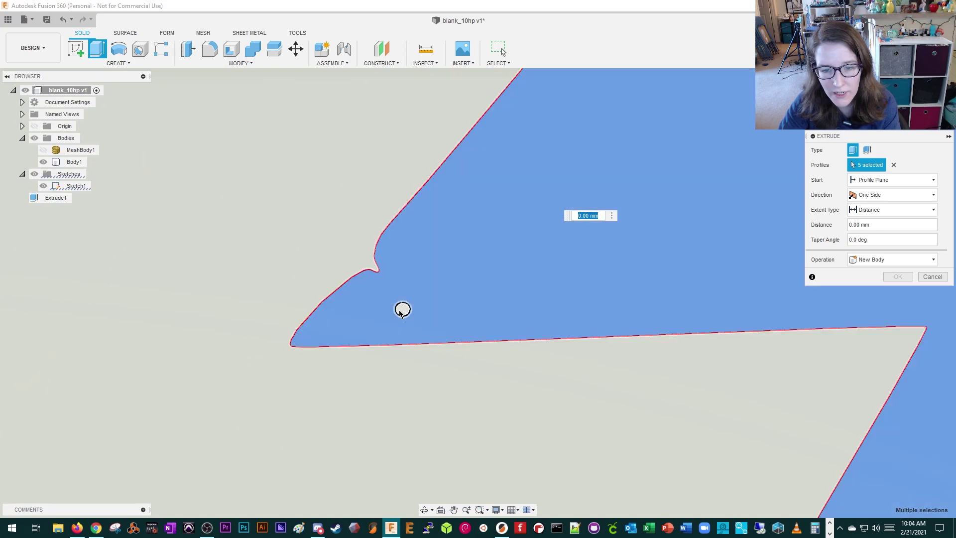
{"action": "left_click", "coordinate": [403, 310]}
{"action": "scroll", "coordinate": [544, 278], "scroll_direction": "down", "scroll_amount": 3}
{"action": "scroll", "coordinate": [544, 277], "scroll_direction": "down", "scroll_amount": 3}
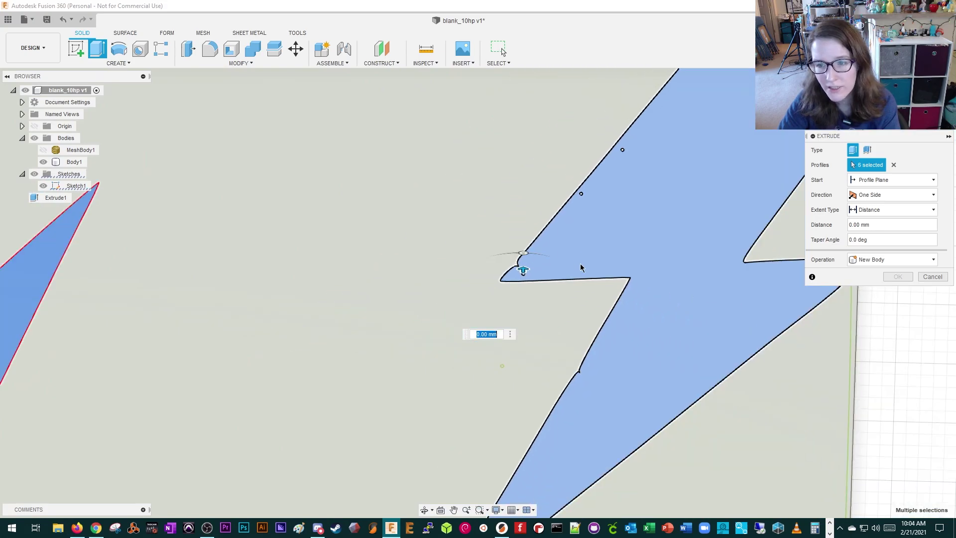
{"action": "scroll", "coordinate": [559, 294], "scroll_direction": "up", "scroll_amount": 6}
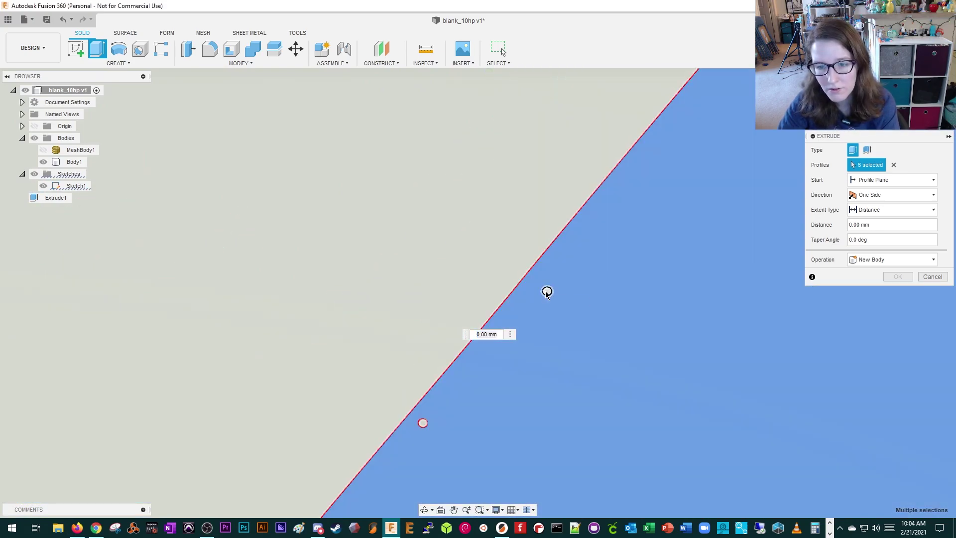
{"action": "left_click", "coordinate": [547, 291]}
{"action": "left_click", "coordinate": [423, 423]}
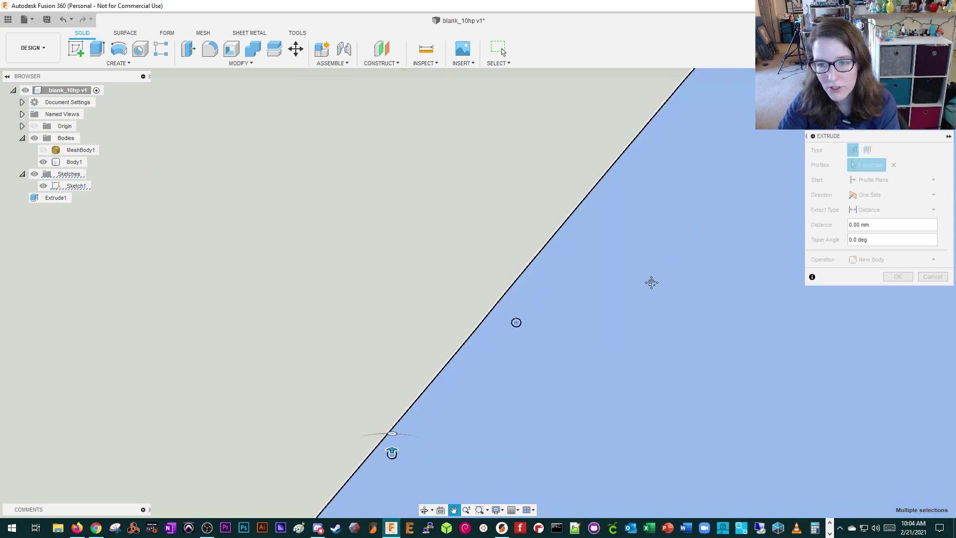
- Add the tiny circle, ellipse and triangle fragments along the bolt edges to the selection
{"action": "middle_click_drag", "start_coordinate": [651, 279], "coordinate": [354, 472]}
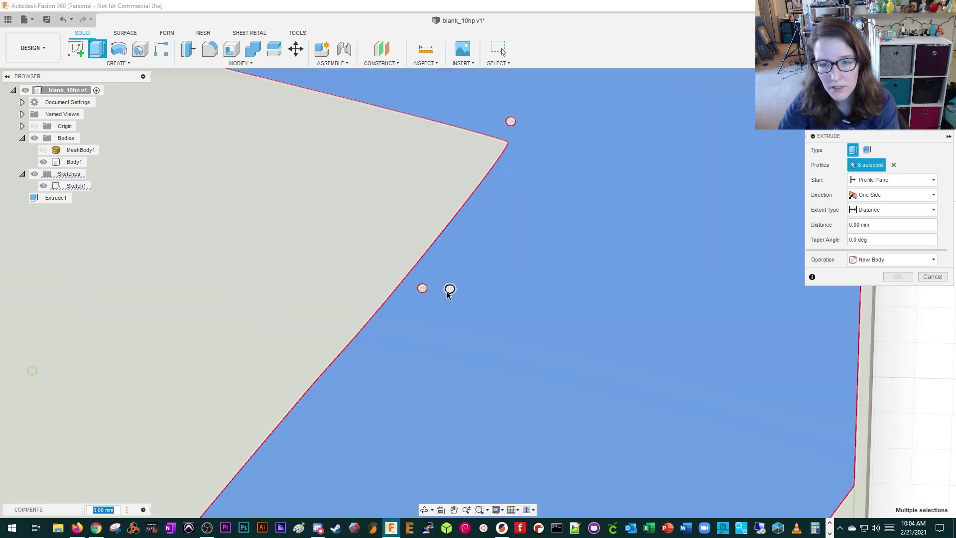
{"action": "left_click", "coordinate": [450, 288]}
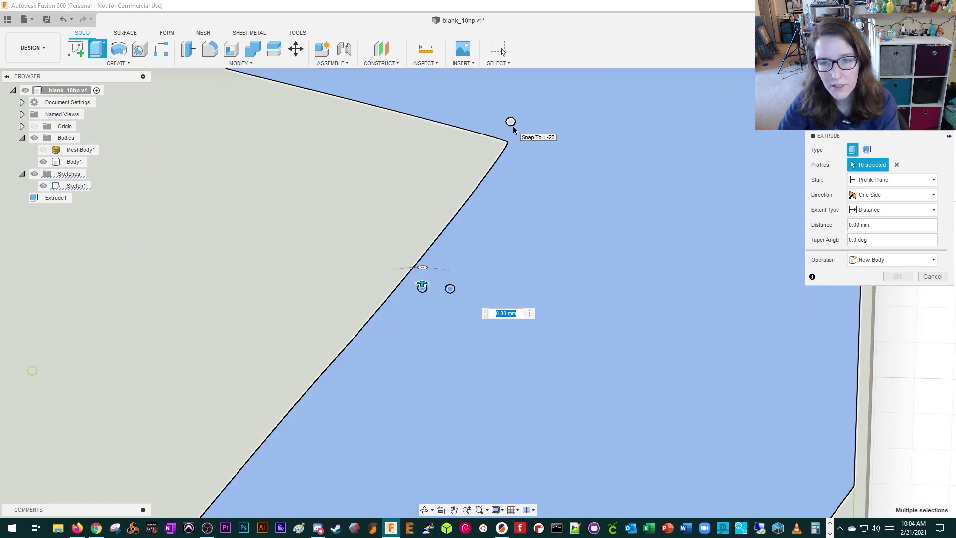
{"action": "left_click", "coordinate": [511, 121]}
{"action": "middle_click_drag", "start_coordinate": [582, 142], "coordinate": [450, 483]}
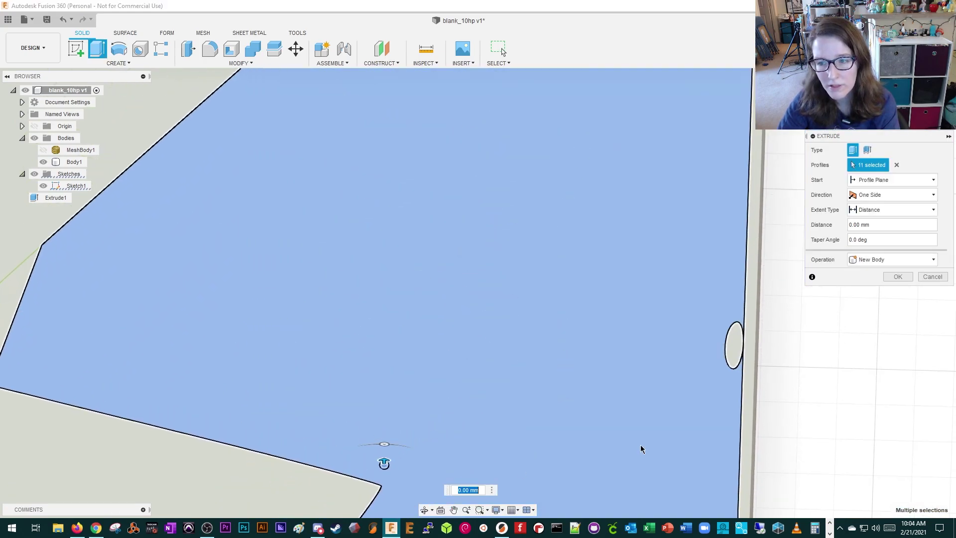
{"action": "left_click", "coordinate": [732, 347]}
{"action": "middle_click_drag", "start_coordinate": [333, 367], "coordinate": [464, 414]}
{"action": "left_click", "coordinate": [240, 398]}
{"action": "middle_click_drag", "start_coordinate": [245, 359], "coordinate": [150, 402]}
{"action": "left_click", "coordinate": [213, 367]}
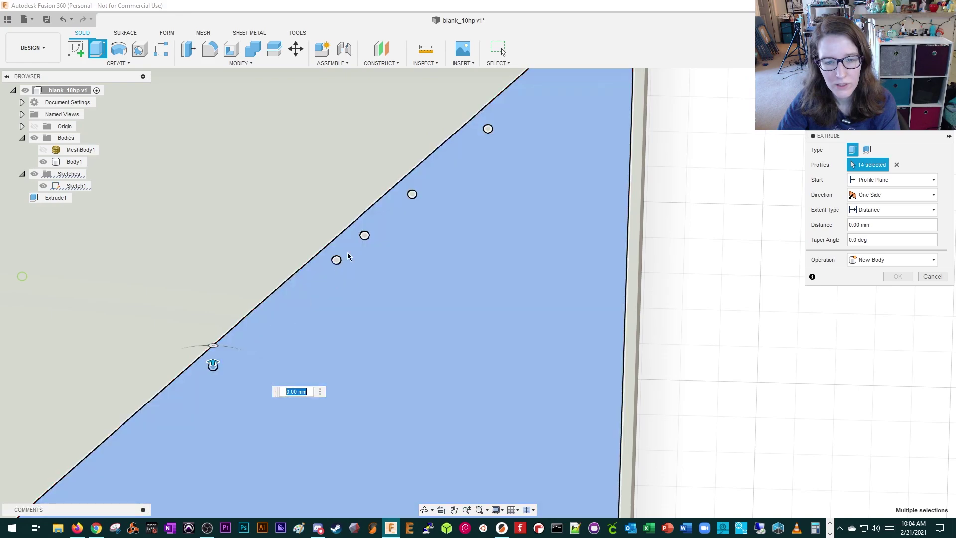
{"action": "left_click", "coordinate": [336, 259]}
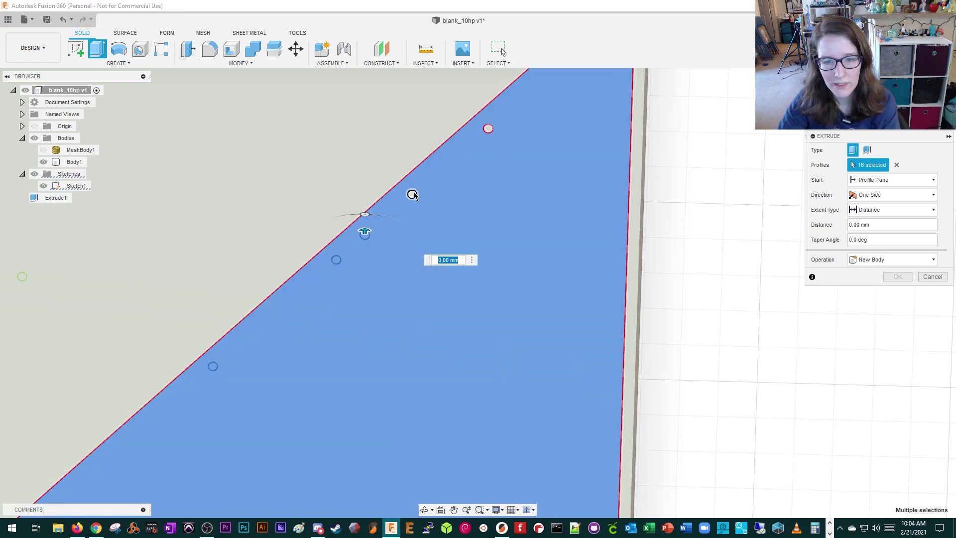
{"action": "left_click", "coordinate": [413, 195]}
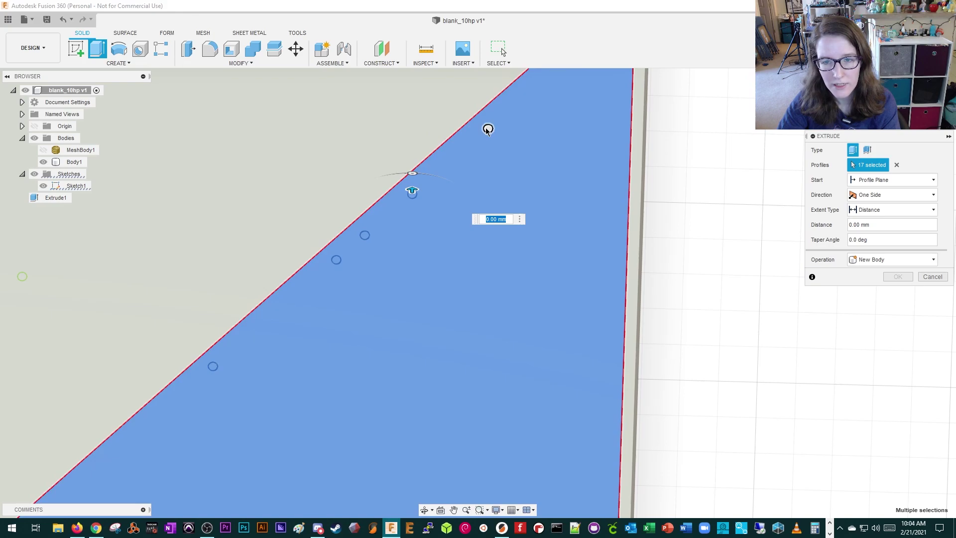
{"action": "left_click", "coordinate": [488, 129]}
{"action": "middle_click_drag", "start_coordinate": [488, 129], "coordinate": [769, 127]}
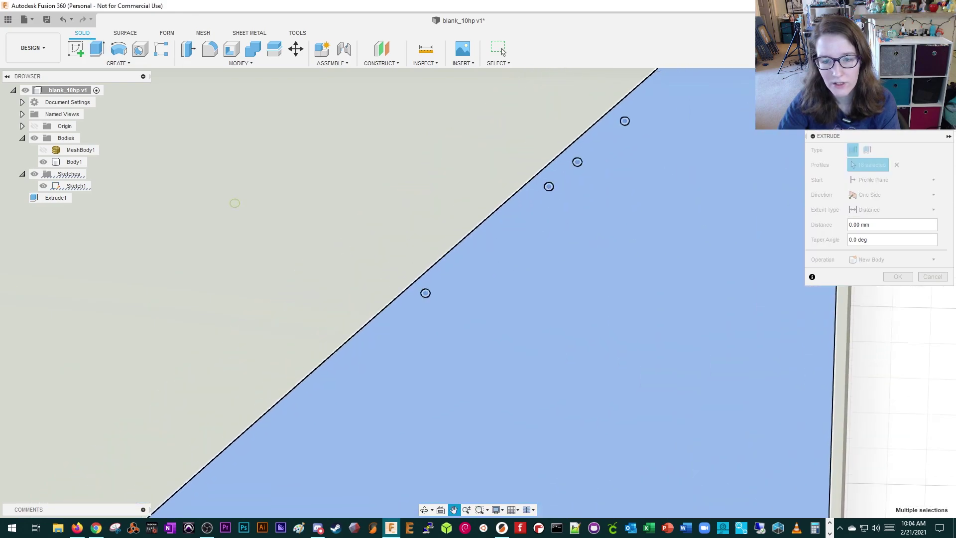
- Add the remaining bolt faces and pieces until 123 profiles are selected, with the whole panel in view
{"action": "middle_click_drag", "start_coordinate": [402, 459], "coordinate": [335, 226]}
{"action": "scroll", "coordinate": [359, 256], "scroll_direction": "down", "scroll_amount": 4}
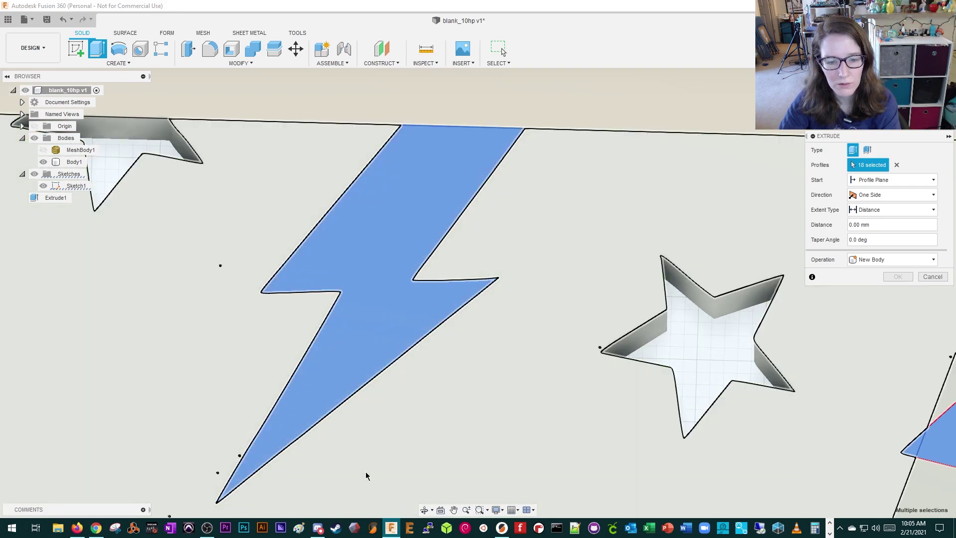
{"action": "scroll", "coordinate": [381, 274], "scroll_direction": "up", "scroll_amount": 5}
{"action": "scroll", "coordinate": [381, 274], "scroll_direction": "up", "scroll_amount": 6}
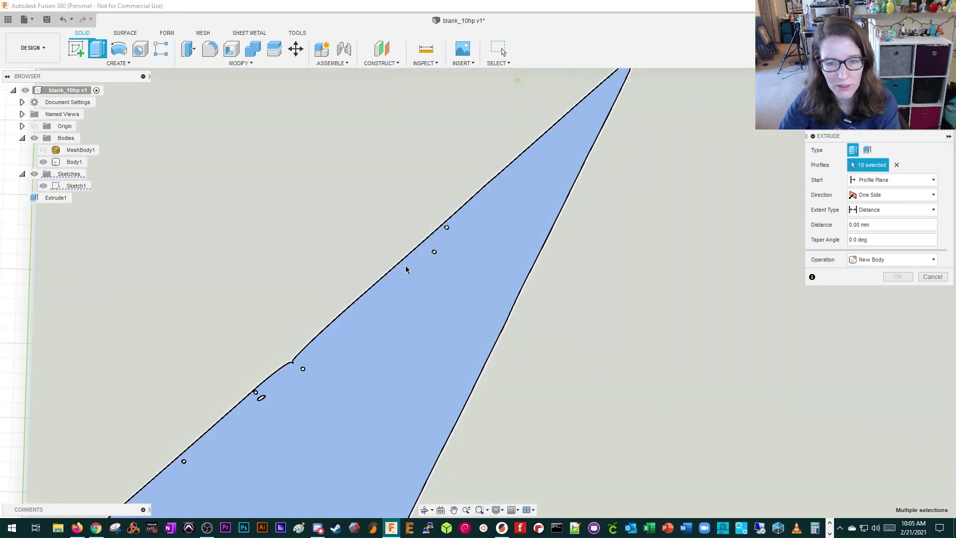
{"action": "left_click", "coordinate": [445, 249]}
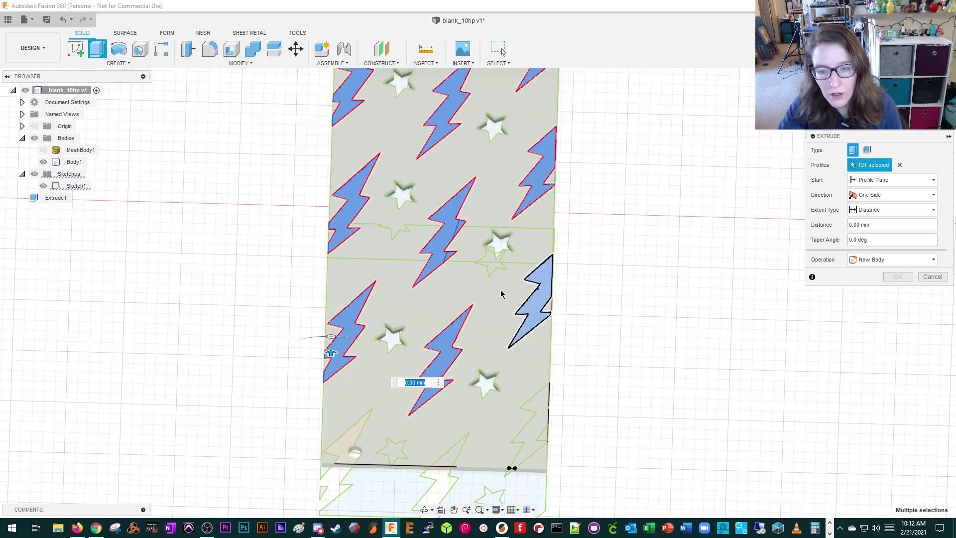
{"action": "scroll", "coordinate": [502, 294], "scroll_direction": "down", "scroll_amount": 3}
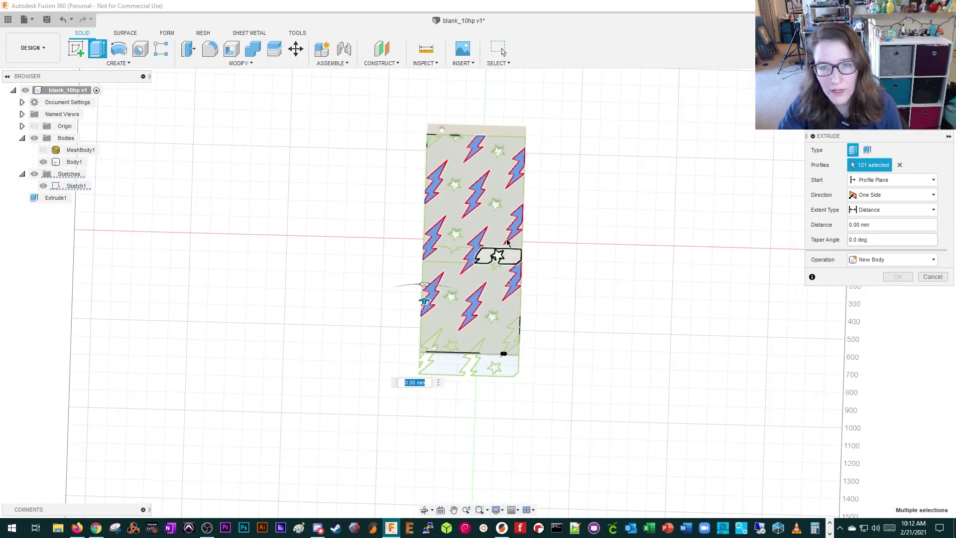
{"action": "scroll", "coordinate": [498, 257], "scroll_direction": "up", "scroll_amount": 4}
{"action": "scroll", "coordinate": [390, 85], "scroll_direction": "up", "scroll_amount": 8}
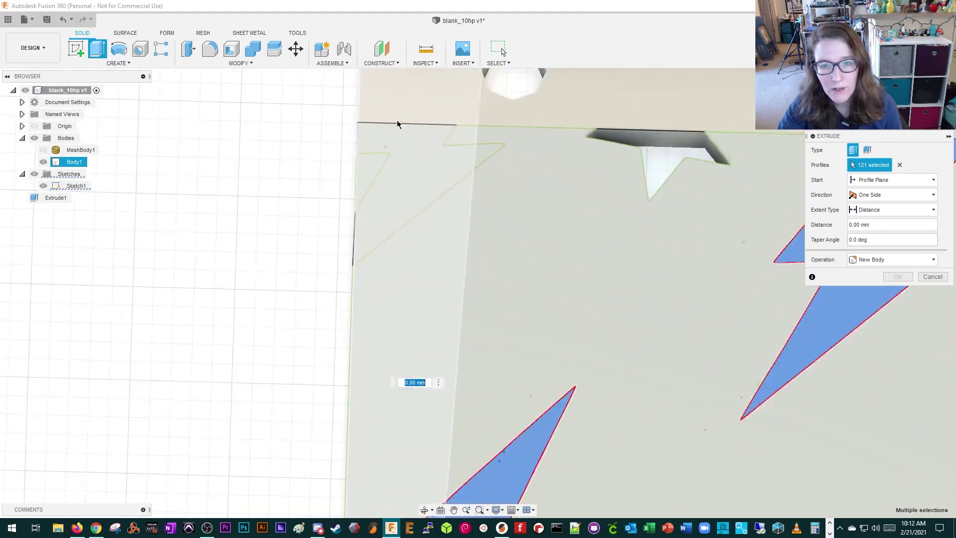
{"action": "left_click", "coordinate": [401, 151]}
{"action": "scroll", "coordinate": [406, 265], "scroll_direction": "up", "scroll_amount": 8}
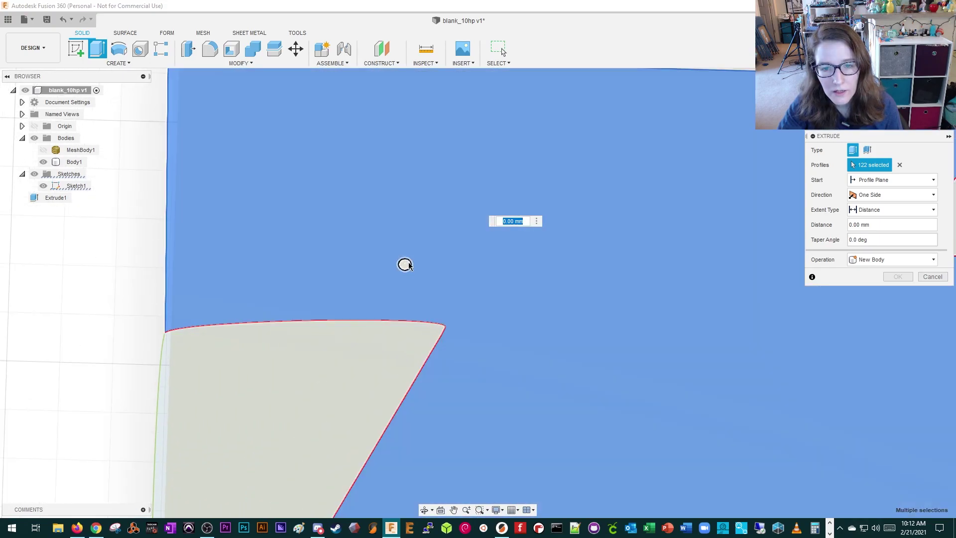
{"action": "left_click", "coordinate": [574, 372]}
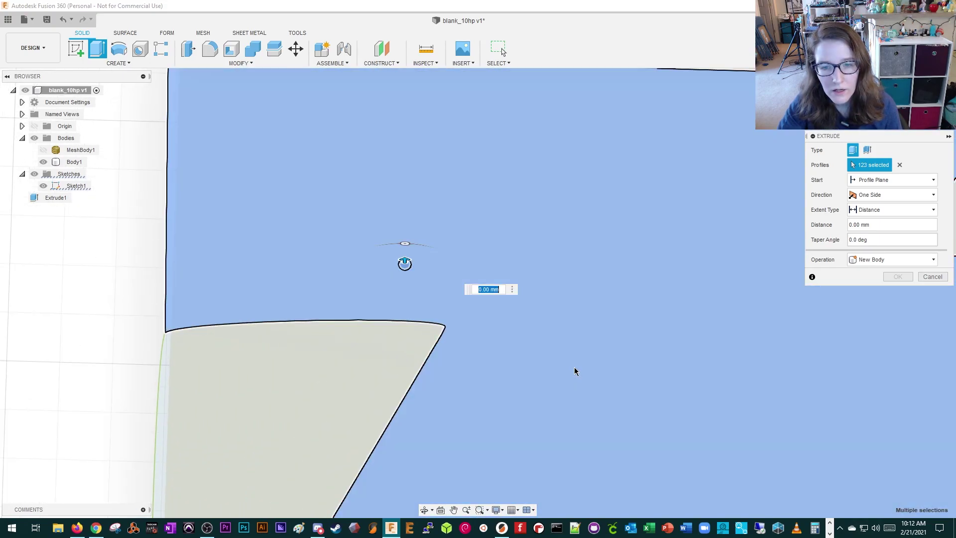
{"action": "scroll", "coordinate": [577, 380], "scroll_direction": "down", "scroll_amount": 6}
{"action": "scroll", "coordinate": [592, 378], "scroll_direction": "down", "scroll_amount": 5}
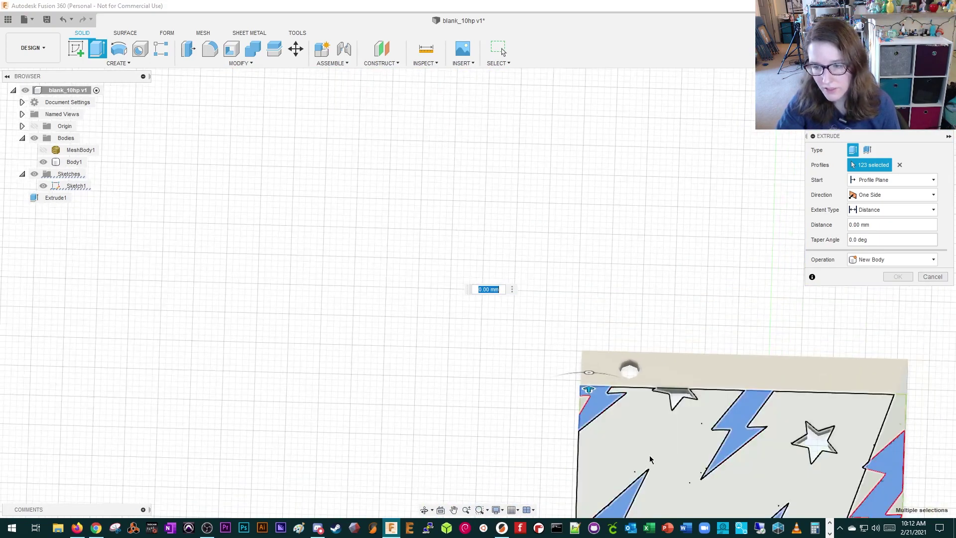
{"action": "middle_click_drag", "start_coordinate": [647, 459], "coordinate": [519, 112]}
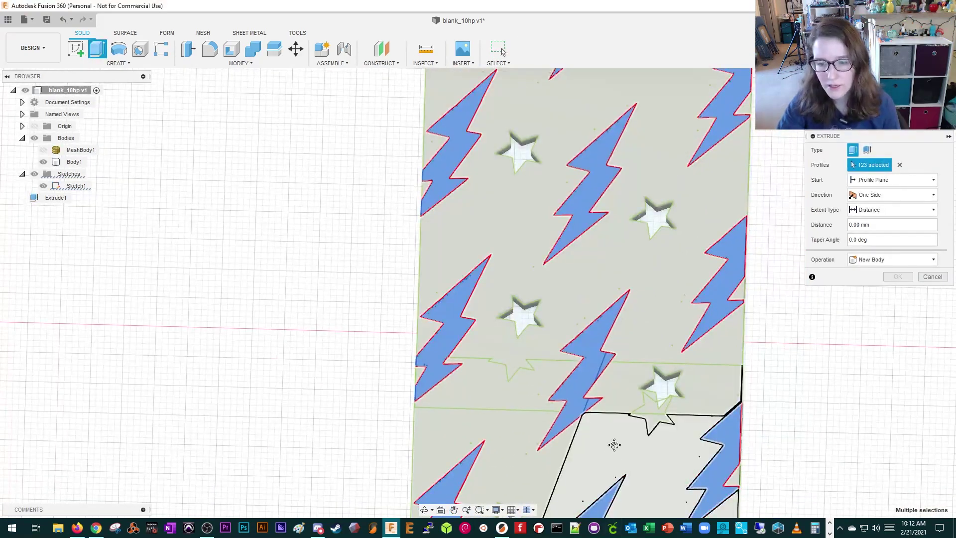
{"action": "middle_click_drag", "start_coordinate": [615, 441], "coordinate": [599, 164]}
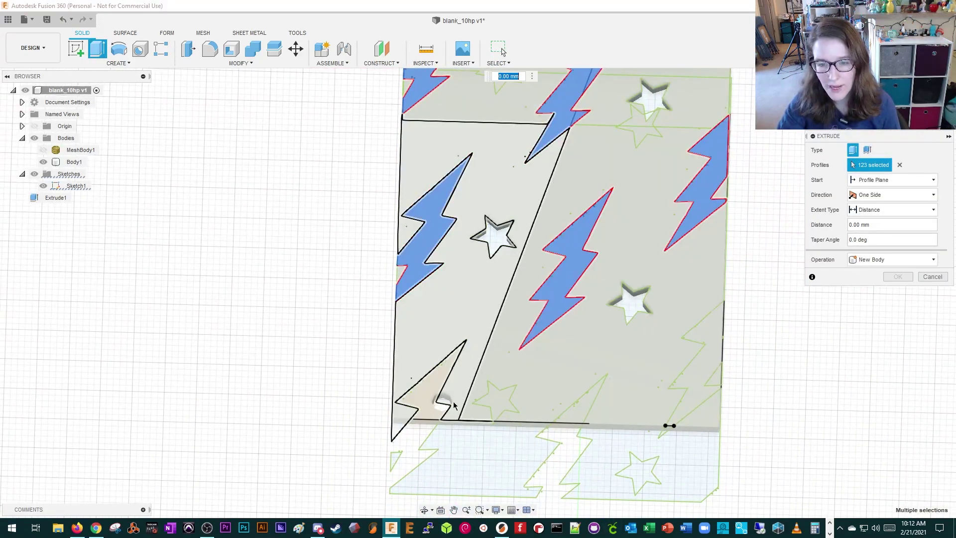
{"action": "scroll", "coordinate": [550, 291], "scroll_direction": "down", "scroll_amount": 5}
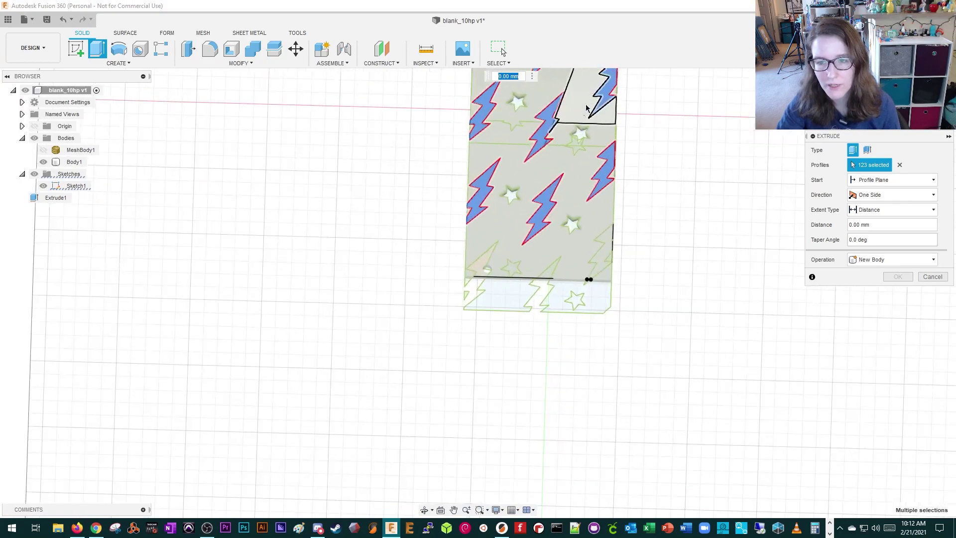
{"action": "middle_click_drag", "start_coordinate": [712, 179], "coordinate": [659, 389]}
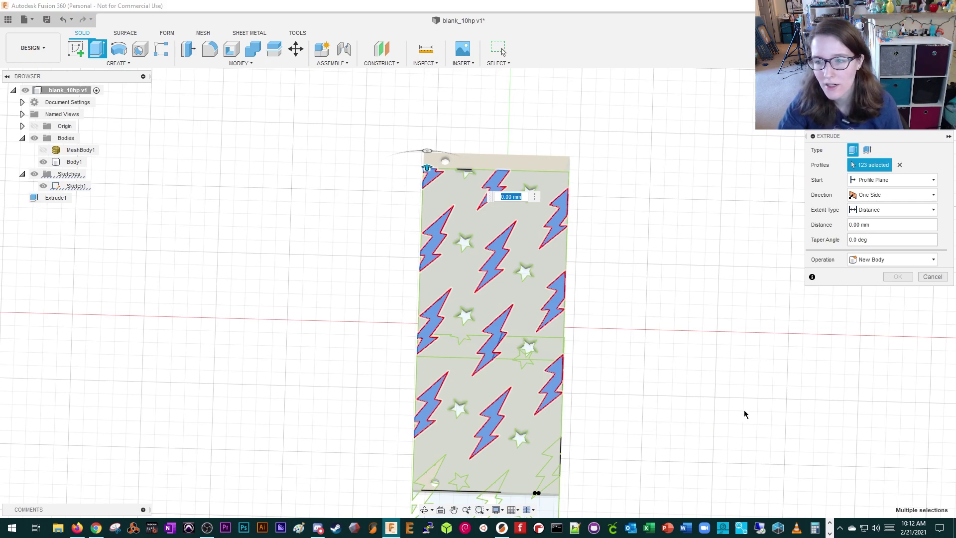
{"action": "left_click", "coordinate": [424, 510]}
- Turn the bolt extrusion into a Cut of -10 mm into the panel and confirm it as Extrude2
{"action": "left_click_drag", "start_coordinate": [382, 487], "coordinate": [436, 365]}
{"action": "scroll", "coordinate": [416, 301], "scroll_direction": "up", "scroll_amount": 5}
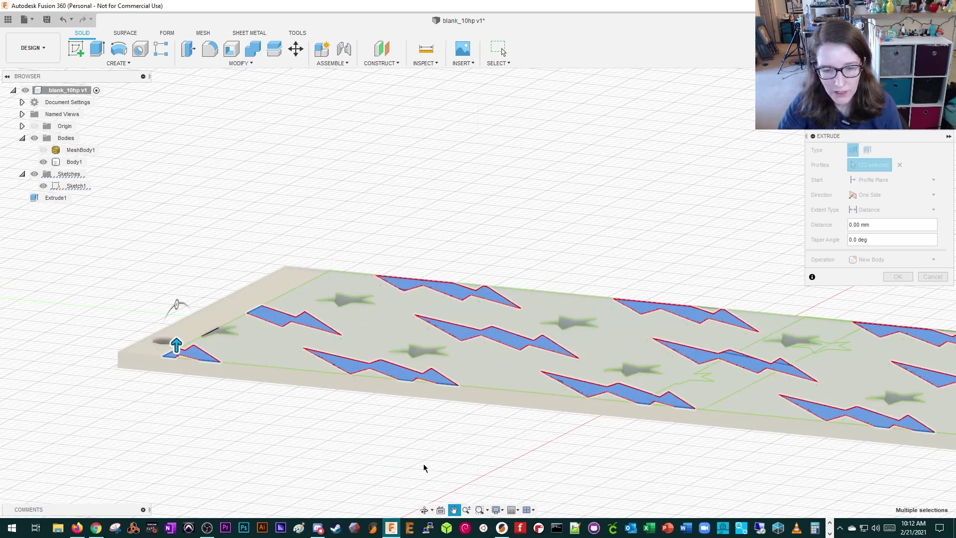
{"action": "key", "text": "Escape"}
{"action": "left_click_drag", "start_coordinate": [176, 344], "coordinate": [175, 356]}
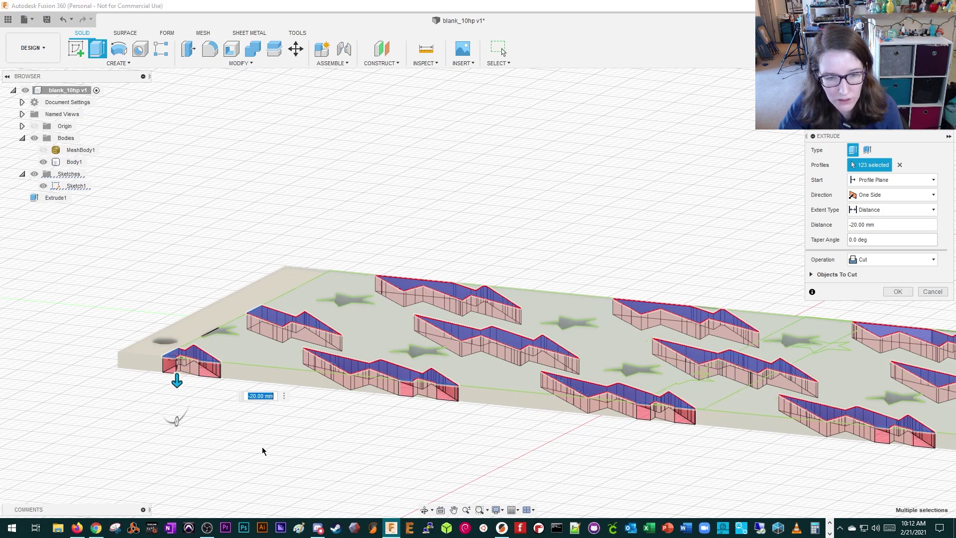
{"action": "type", "text": "-10"}
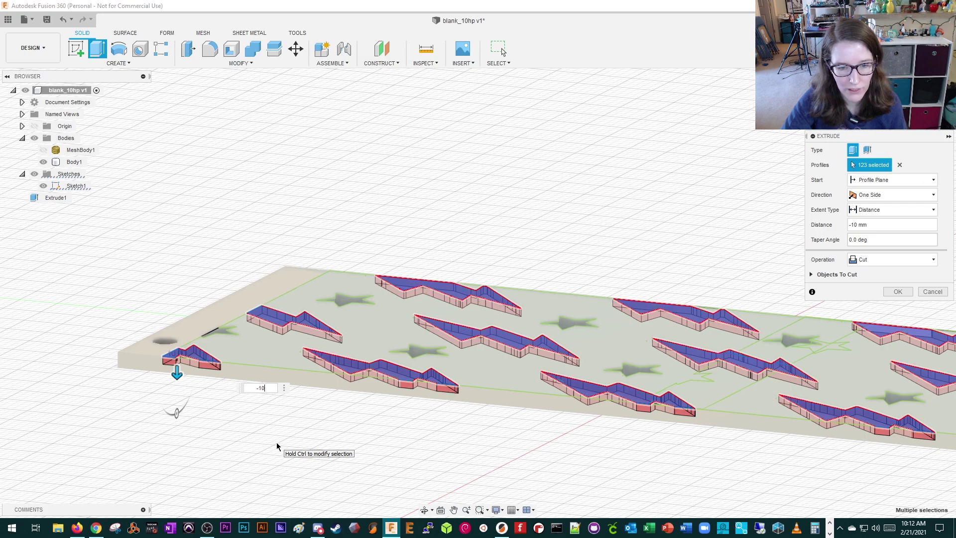
{"action": "key", "text": "Return"}
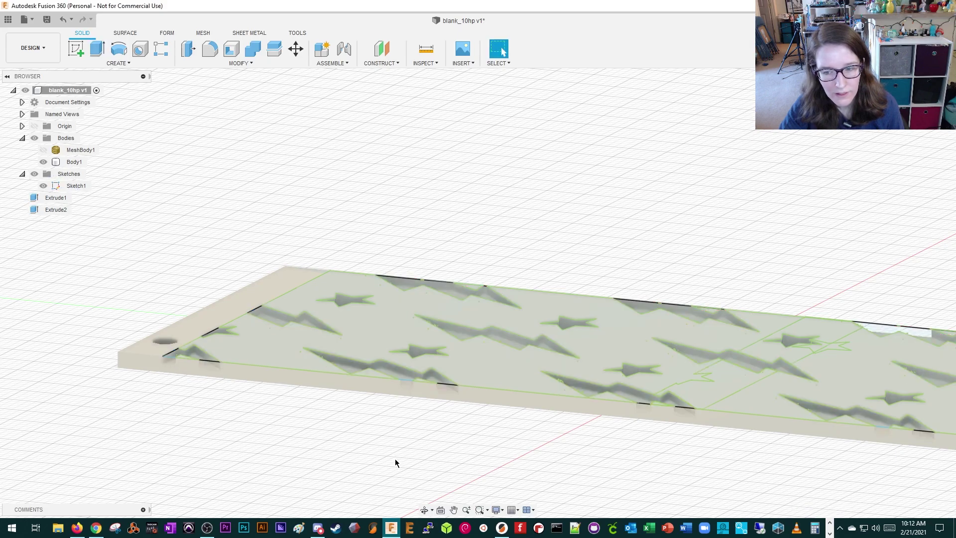
{"action": "left_click", "coordinate": [425, 510]}
- Hide Sketch1 and zoom to a top-down view of the bolt overhanging the panel's long edge
{"action": "left_click_drag", "start_coordinate": [417, 466], "coordinate": [396, 496]}
{"action": "left_click", "coordinate": [454, 510]}
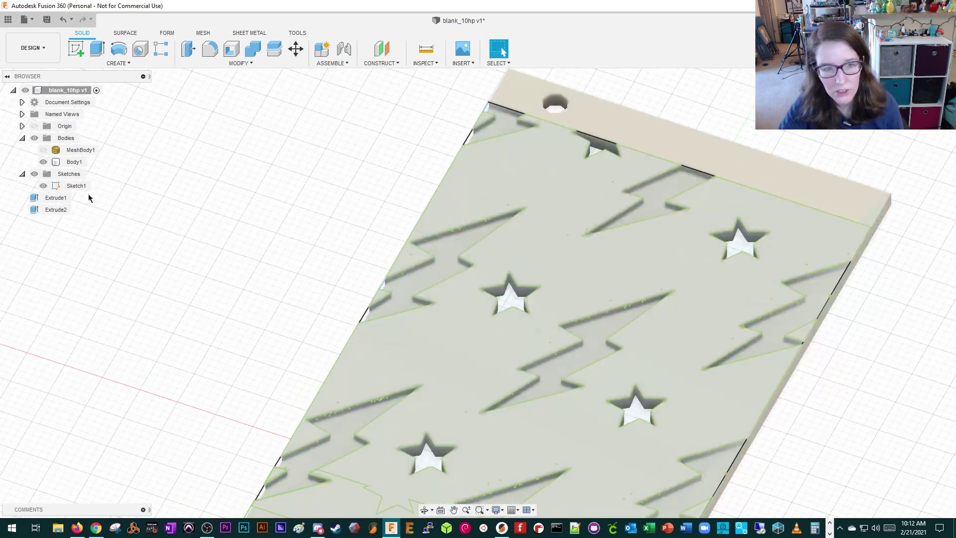
{"action": "left_click", "coordinate": [43, 186]}
{"action": "scroll", "coordinate": [184, 331], "scroll_direction": "down", "scroll_amount": 5}
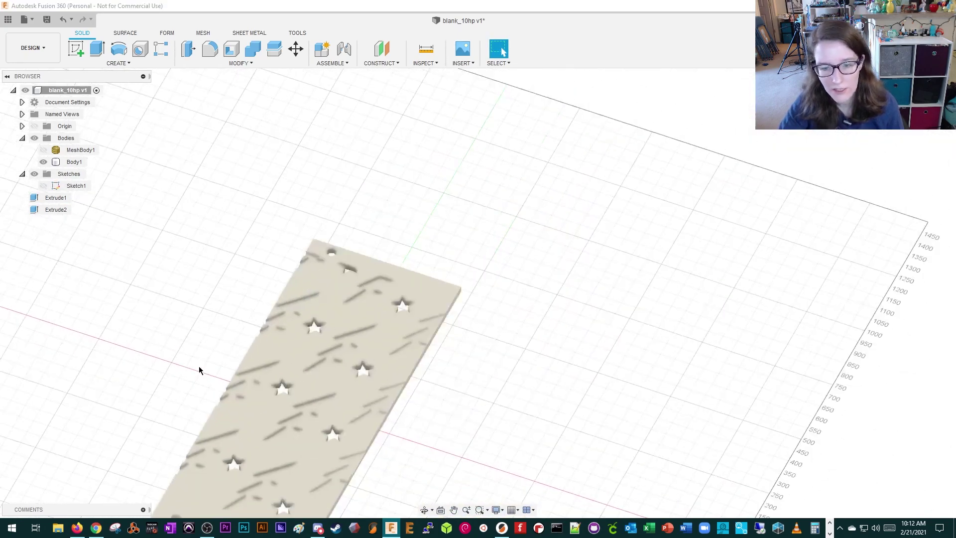
{"action": "scroll", "coordinate": [296, 429], "scroll_direction": "up", "scroll_amount": 5}
{"action": "scroll", "coordinate": [296, 430], "scroll_direction": "down", "scroll_amount": 3}
{"action": "left_click", "coordinate": [425, 510]}
{"action": "left_click_drag", "start_coordinate": [548, 486], "coordinate": [641, 479]}
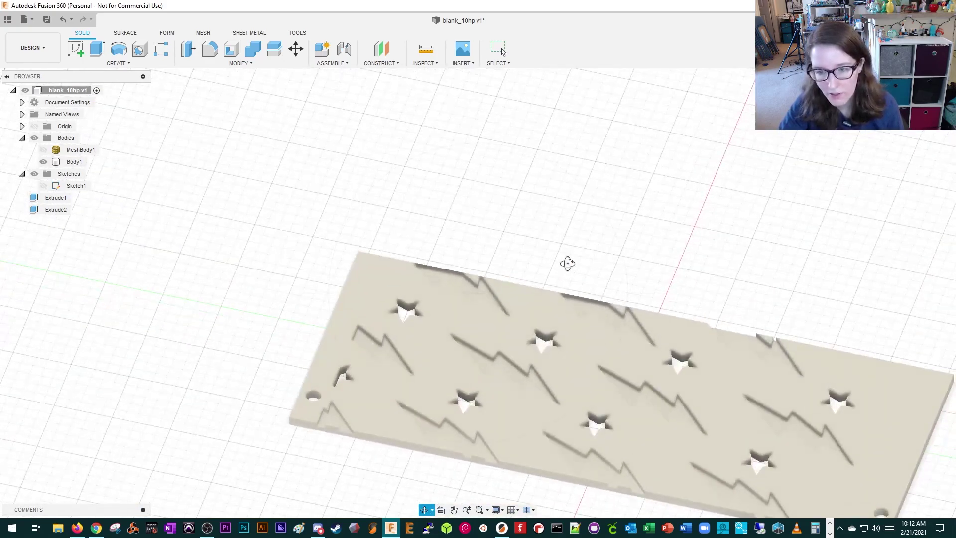
{"action": "scroll", "coordinate": [568, 263], "scroll_direction": "up", "scroll_amount": 3}
{"action": "scroll", "coordinate": [531, 314], "scroll_direction": "down", "scroll_amount": 5}
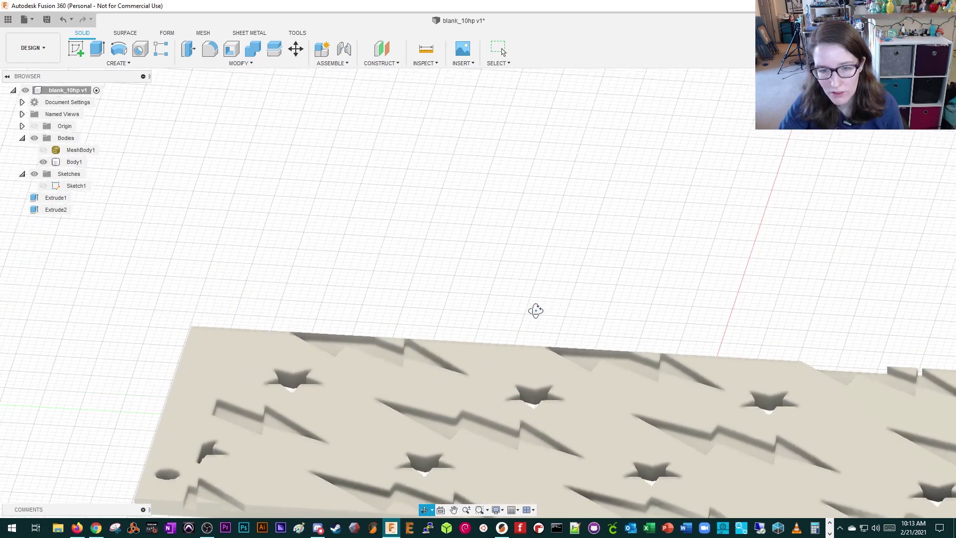
{"action": "middle_click_drag", "start_coordinate": [479, 308], "coordinate": [479, 309]}
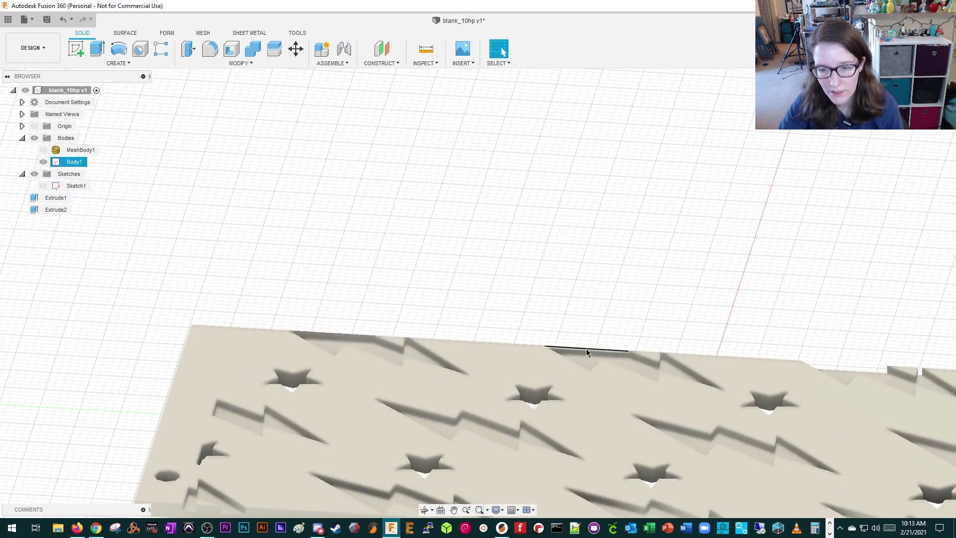
{"action": "scroll", "coordinate": [587, 329], "scroll_direction": "up", "scroll_amount": 5}
- Start an extrusion with only the thin overhanging bolt face at the panel edge as profile
{"action": "left_click", "coordinate": [587, 380]}
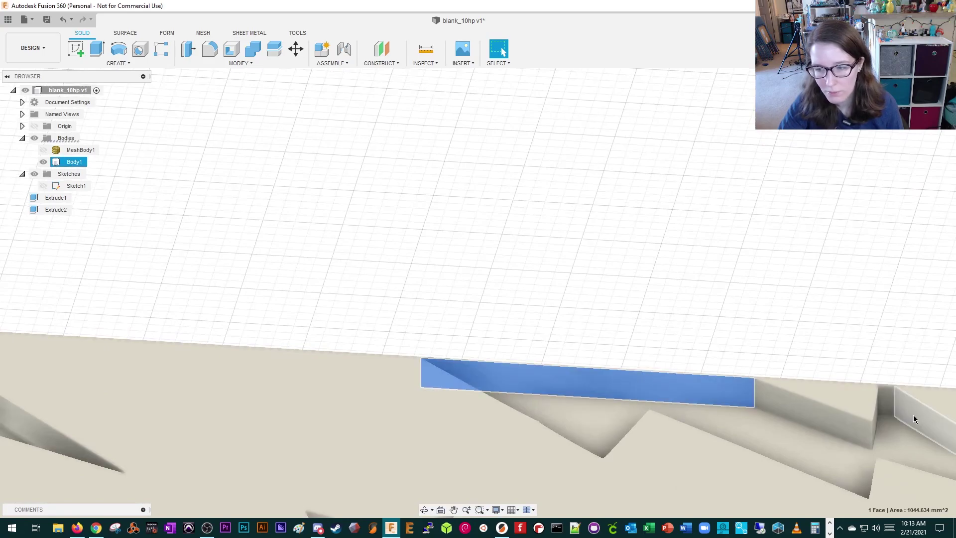
{"action": "key", "text": "e"}
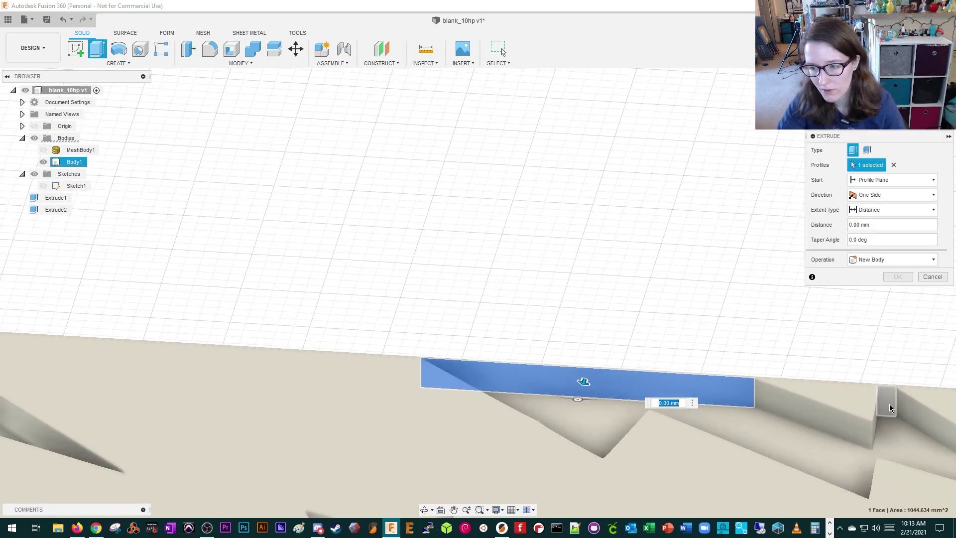
{"action": "left_click", "coordinate": [890, 402]}
{"action": "scroll", "coordinate": [542, 363], "scroll_direction": "down", "scroll_amount": 5}
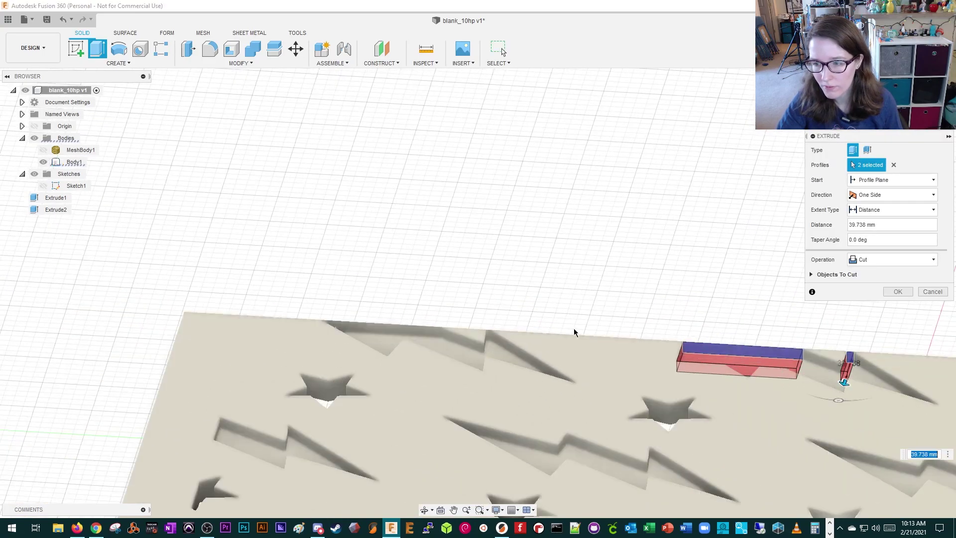
{"action": "scroll", "coordinate": [672, 287], "scroll_direction": "up", "scroll_amount": 2}
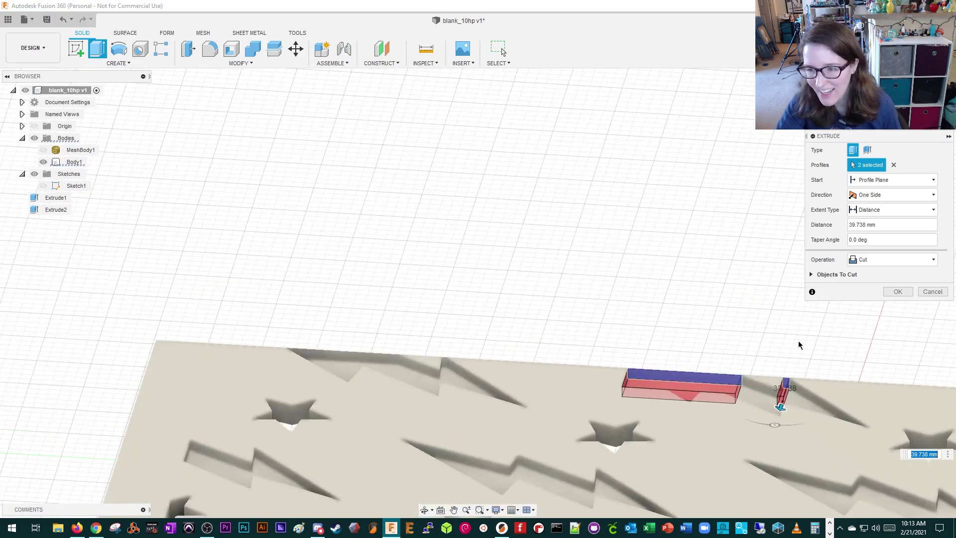
{"action": "left_click", "coordinate": [894, 165]}
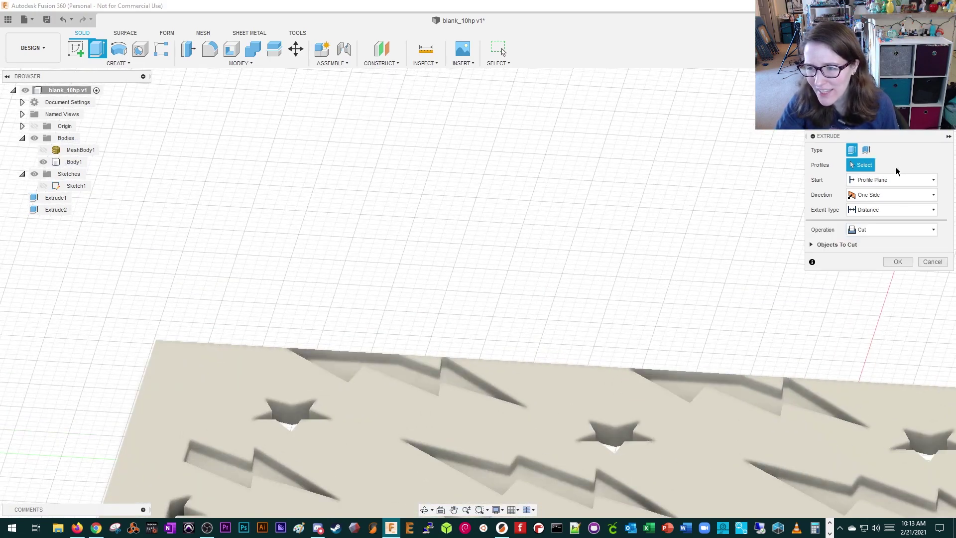
{"action": "scroll", "coordinate": [752, 341], "scroll_direction": "up", "scroll_amount": 2}
{"action": "left_click", "coordinate": [720, 405]}
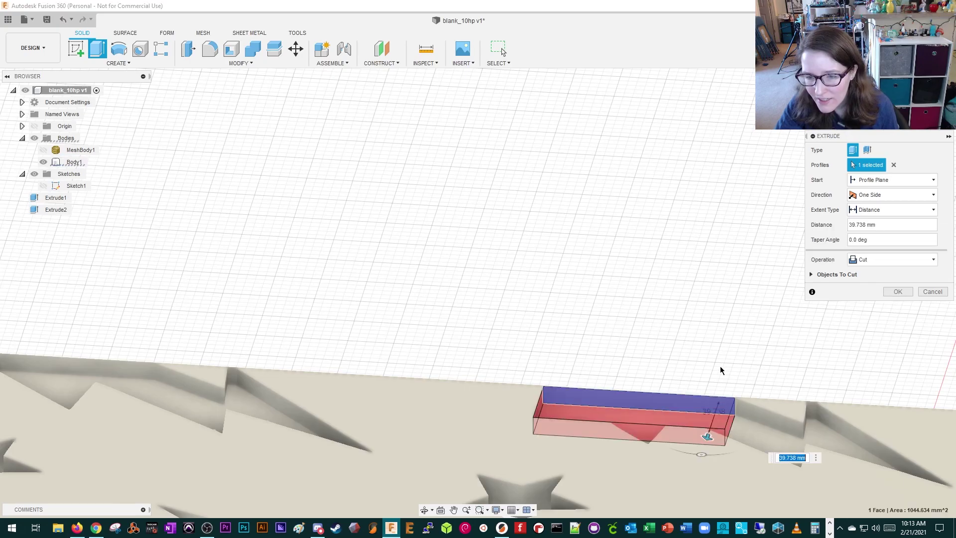
- Cut that overhang away with a -130 mm extrude cut
{"action": "left_click", "coordinate": [424, 509]}
{"action": "left_click_drag", "start_coordinate": [404, 479], "coordinate": [367, 460]}
{"action": "left_click", "coordinate": [454, 509]}
{"action": "scroll", "coordinate": [548, 469], "scroll_direction": "down", "scroll_amount": 5}
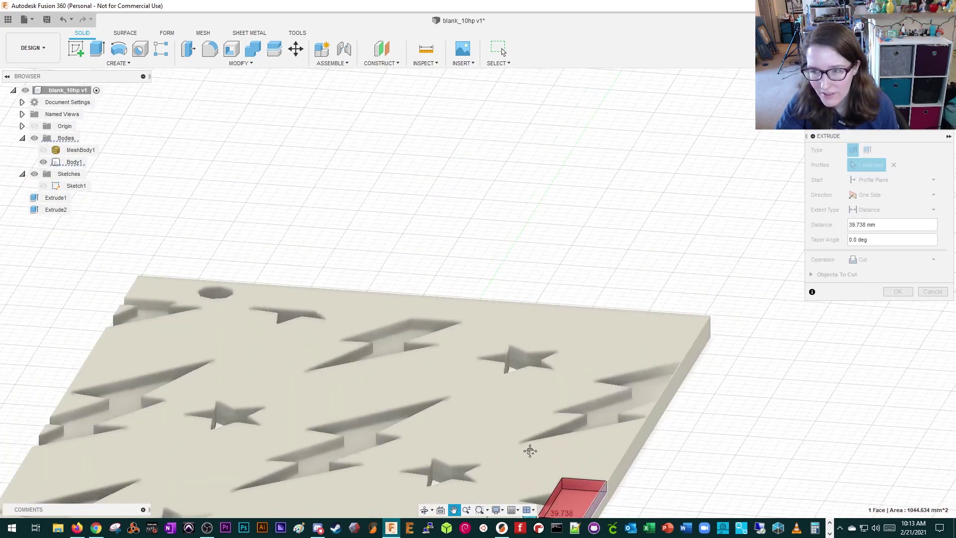
{"action": "scroll", "coordinate": [523, 448], "scroll_direction": "up", "scroll_amount": 2}
{"action": "key", "text": "Escape"}
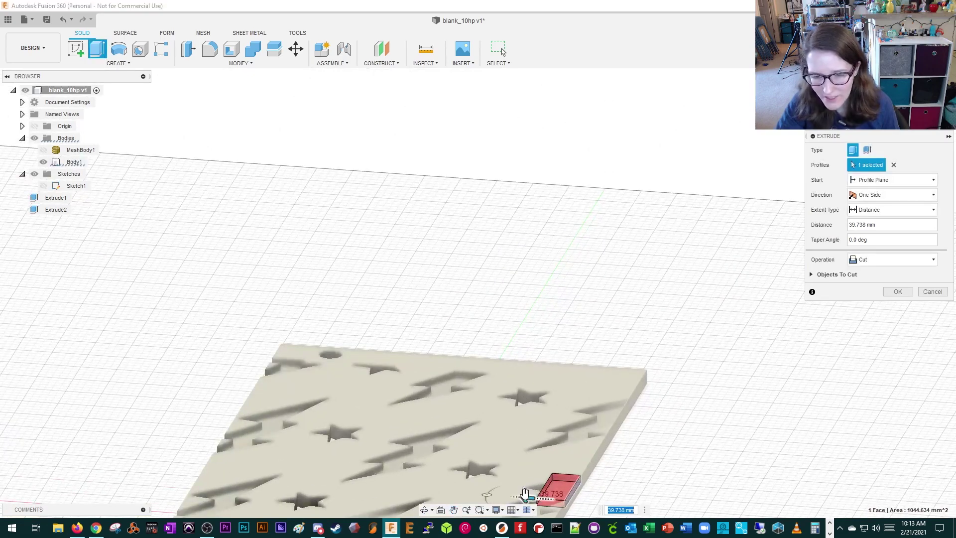
{"action": "left_click_drag", "start_coordinate": [525, 494], "coordinate": [652, 500]}
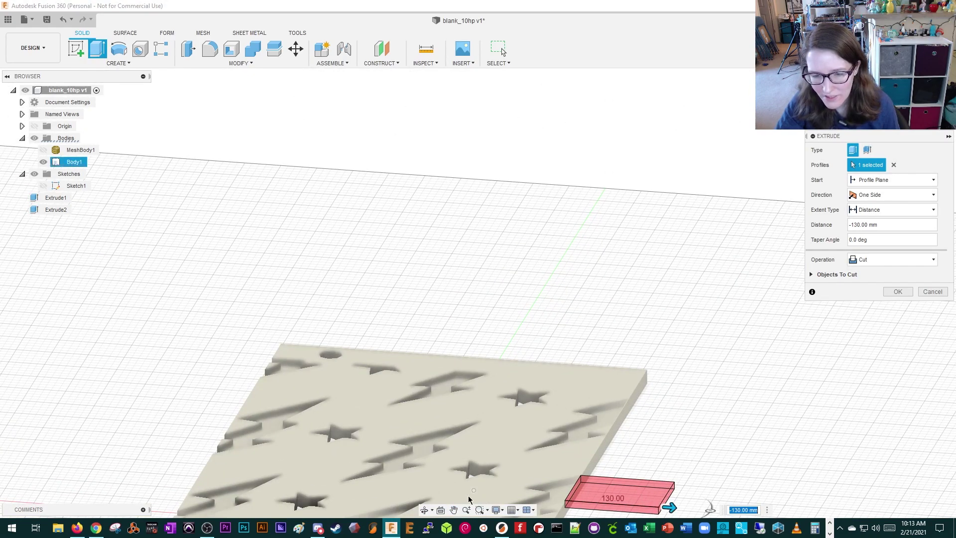
{"action": "left_click", "coordinate": [424, 509]}
{"action": "left_click_drag", "start_coordinate": [426, 498], "coordinate": [463, 508]}
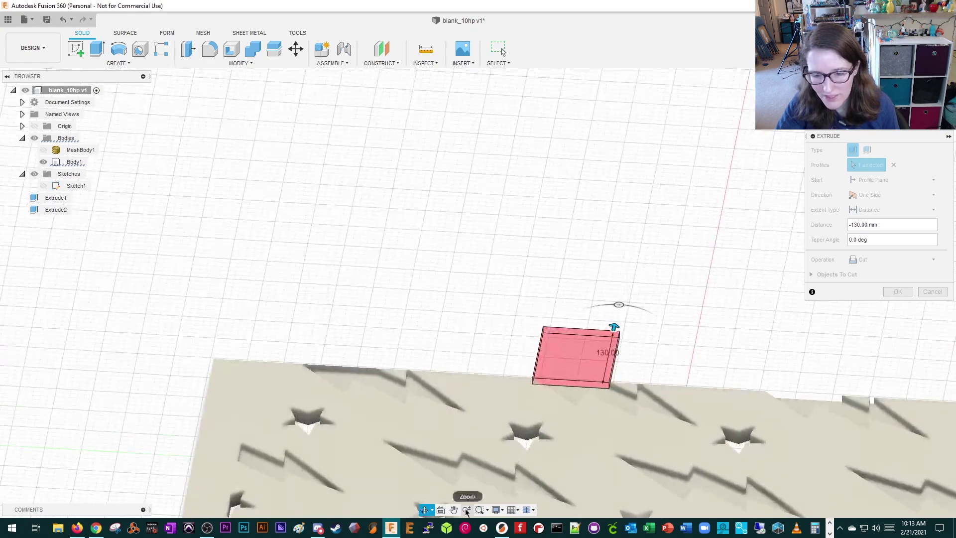
{"action": "key", "text": "Escape"}
{"action": "key", "text": "Return"}
{"action": "scroll", "coordinate": [641, 387], "scroll_direction": "up", "scroll_amount": 5}
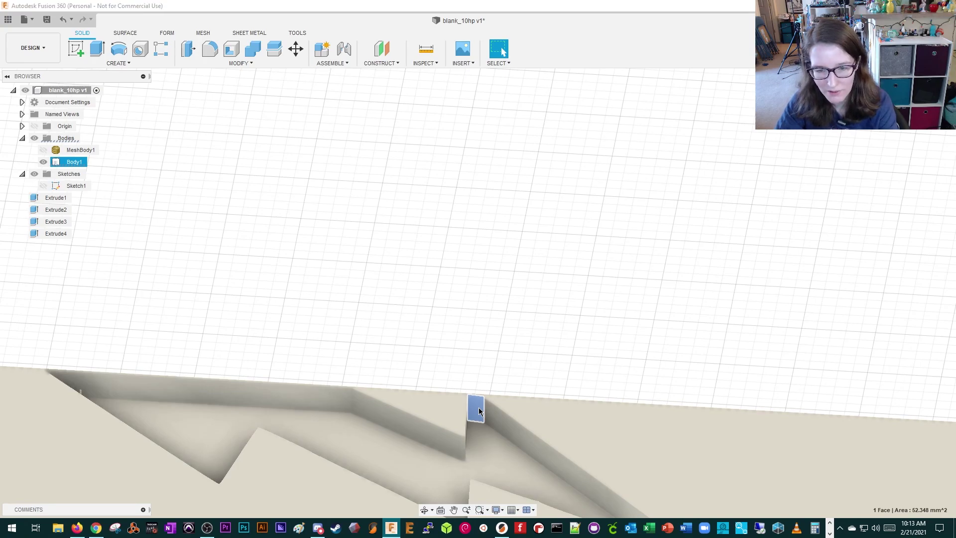
- Trim two more overhanging bolt faces with -30 mm and -25 mm cuts
{"action": "key", "text": "e"}
{"action": "left_click_drag", "start_coordinate": [477, 404], "coordinate": [501, 354]}
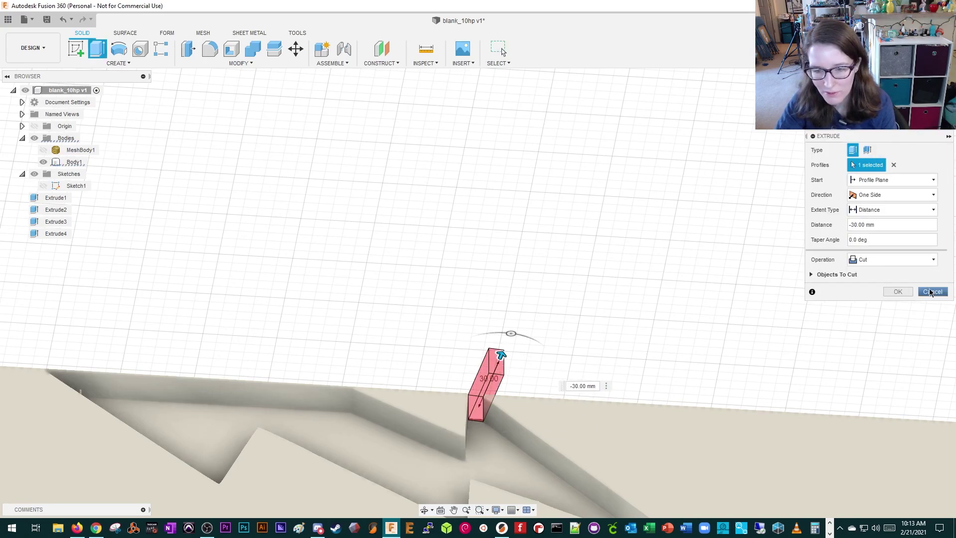
{"action": "left_click", "coordinate": [896, 293]}
{"action": "left_click", "coordinate": [268, 401]}
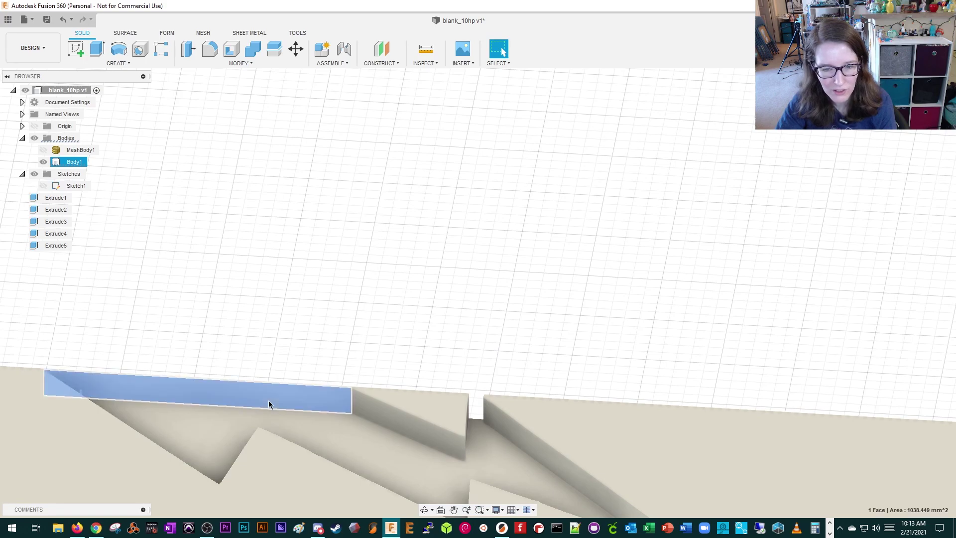
{"action": "type", "text": "e-25"}
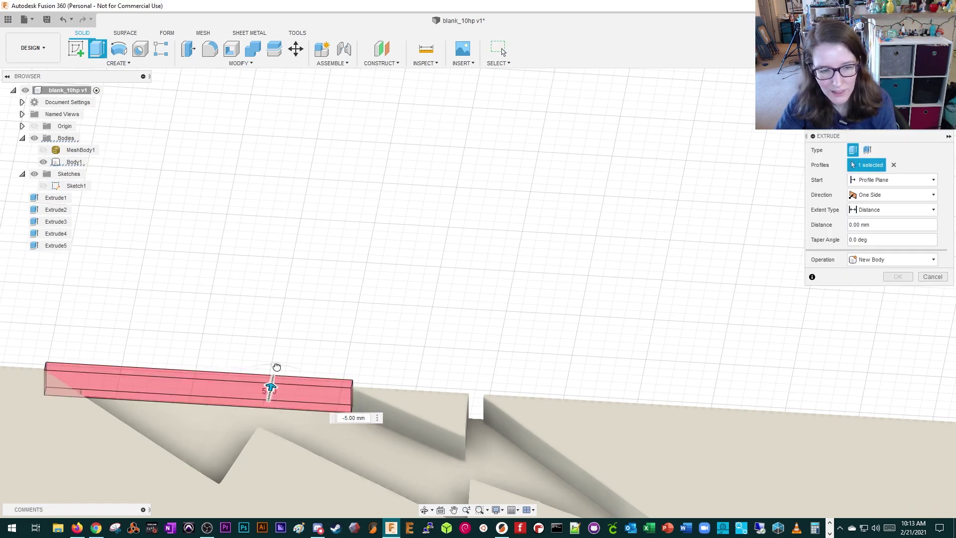
{"action": "left_click", "coordinate": [887, 293]}
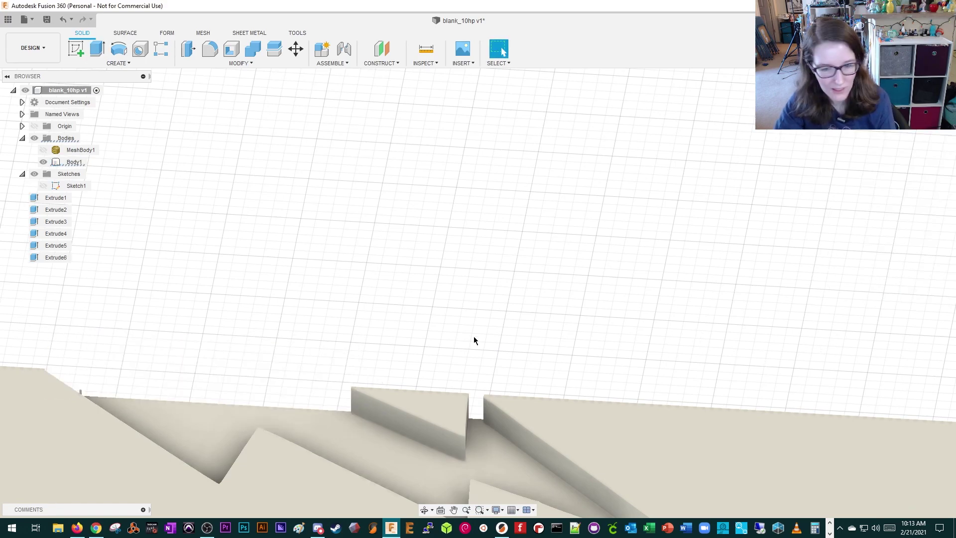
- Cut the last overhanging bolt piece flush with a -10 mm extrude cut
{"action": "scroll", "coordinate": [473, 336], "scroll_direction": "up", "scroll_amount": 3}
{"action": "middle_click_drag", "start_coordinate": [470, 374], "coordinate": [286, 418], "text": "shift"}
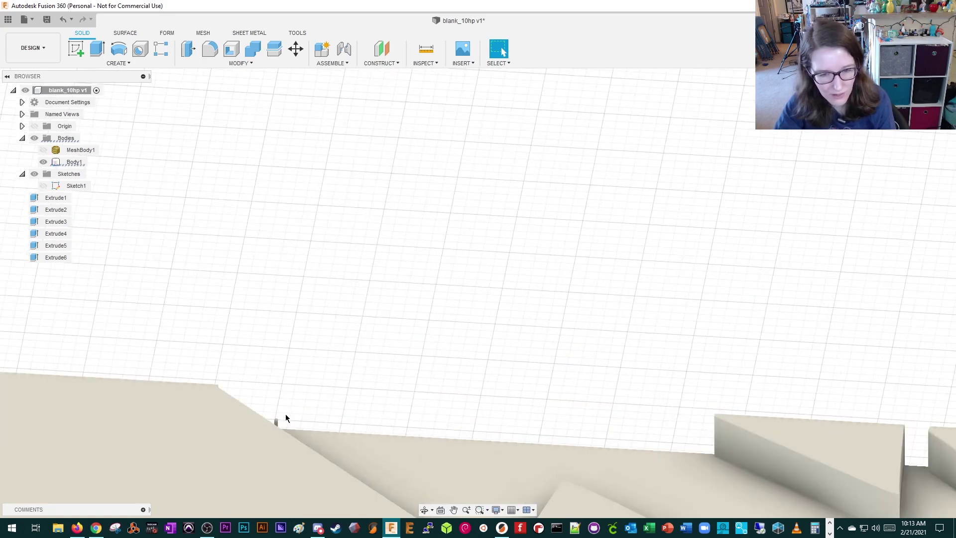
{"action": "left_click", "coordinate": [425, 508]}
{"action": "left_click_drag", "start_coordinate": [409, 491], "coordinate": [364, 480]}
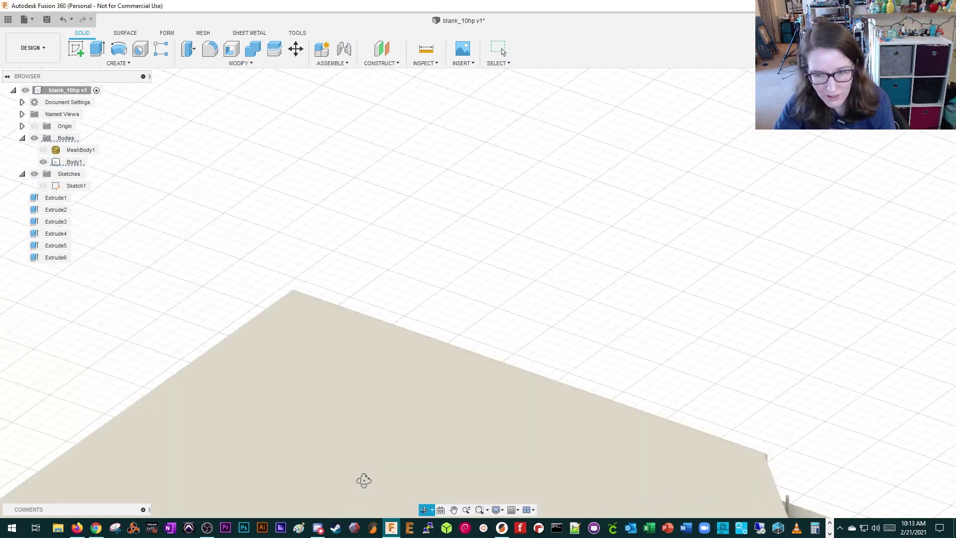
{"action": "left_click", "coordinate": [453, 510]}
{"action": "left_click_drag", "start_coordinate": [604, 457], "coordinate": [545, 474]}
{"action": "key", "text": "e"}
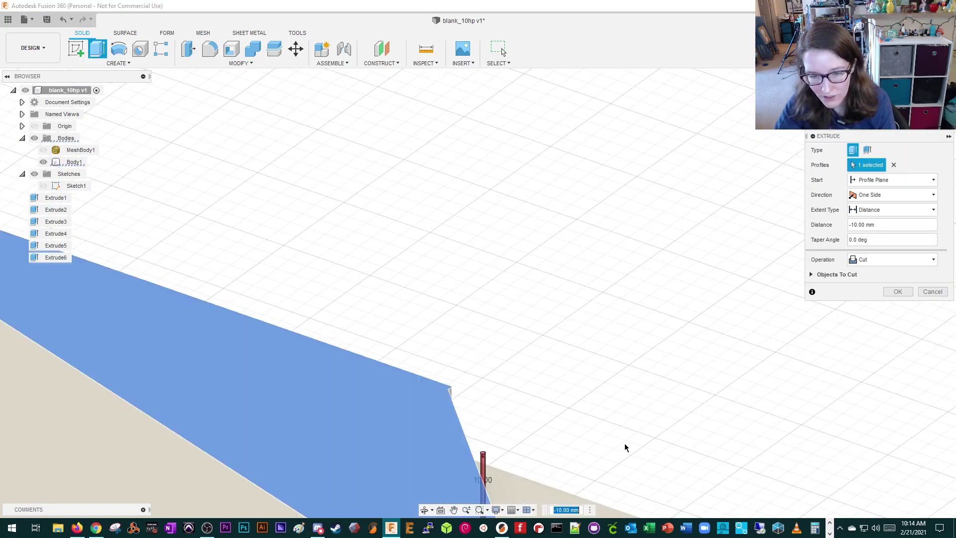
{"action": "scroll", "coordinate": [627, 450], "scroll_direction": "down", "scroll_amount": 5}
{"action": "left_click", "coordinate": [425, 509]}
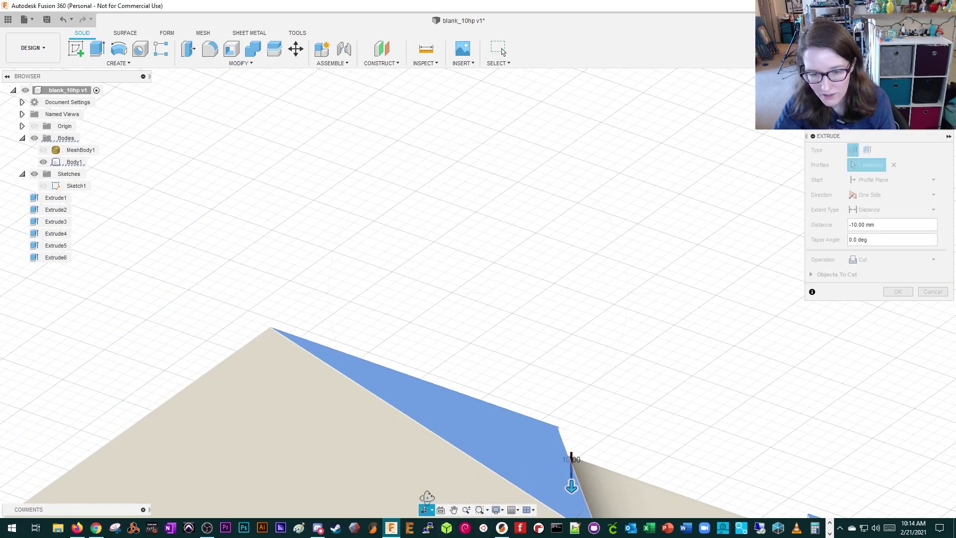
{"action": "left_click_drag", "start_coordinate": [427, 497], "coordinate": [529, 491]}
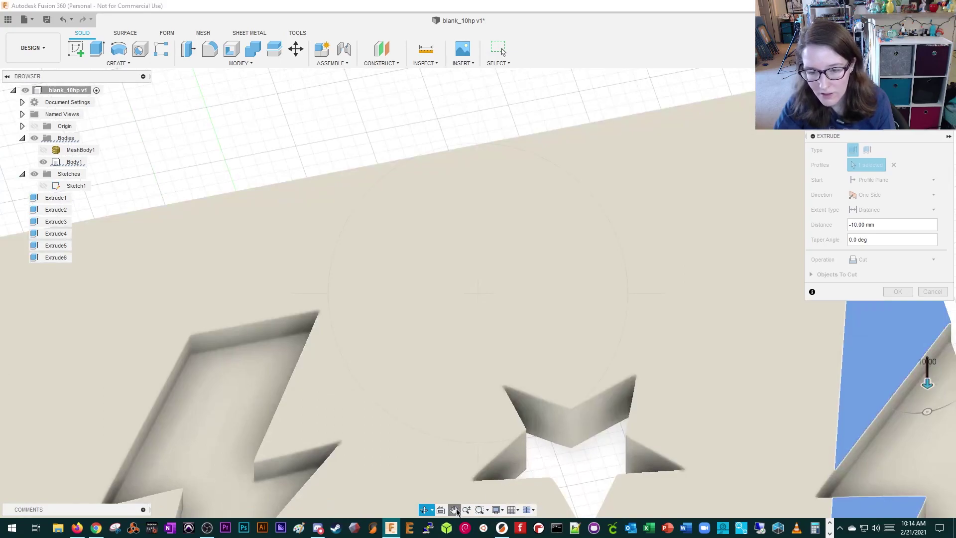
{"action": "key", "text": "Escape"}
{"action": "scroll", "coordinate": [576, 363], "scroll_direction": "up", "scroll_amount": 2}
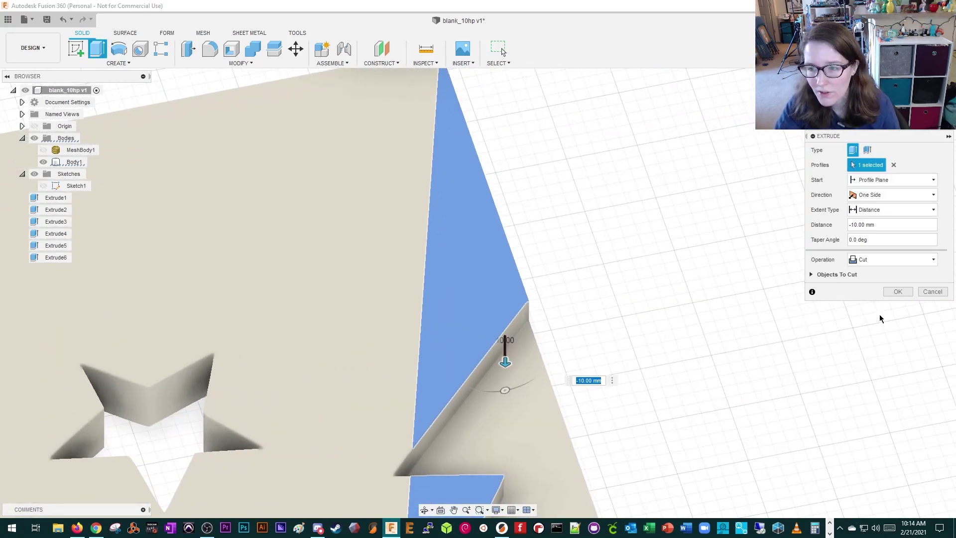
{"action": "left_click", "coordinate": [898, 292]}
{"action": "scroll", "coordinate": [537, 408], "scroll_direction": "down", "scroll_amount": 6}
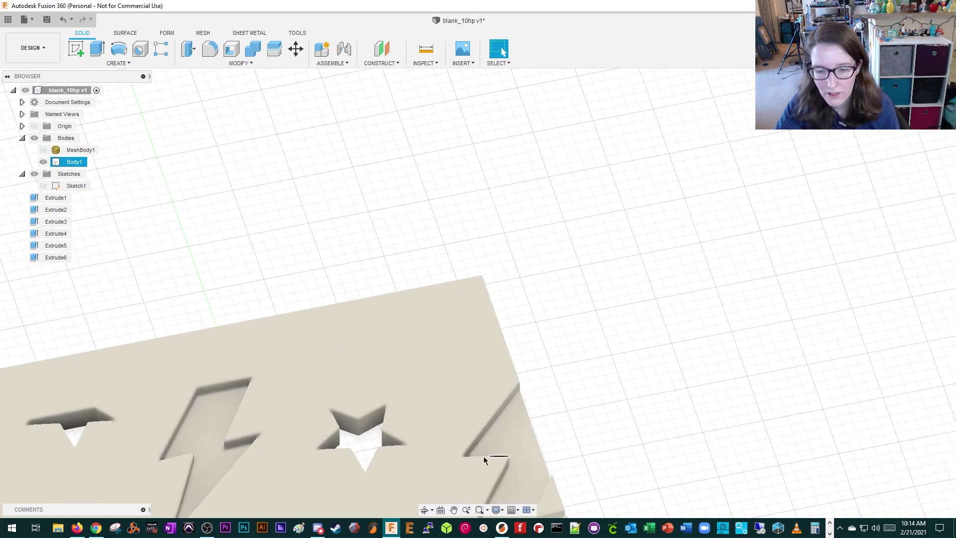
{"action": "middle_click_drag", "start_coordinate": [323, 477], "coordinate": [483, 229], "text": "shift"}
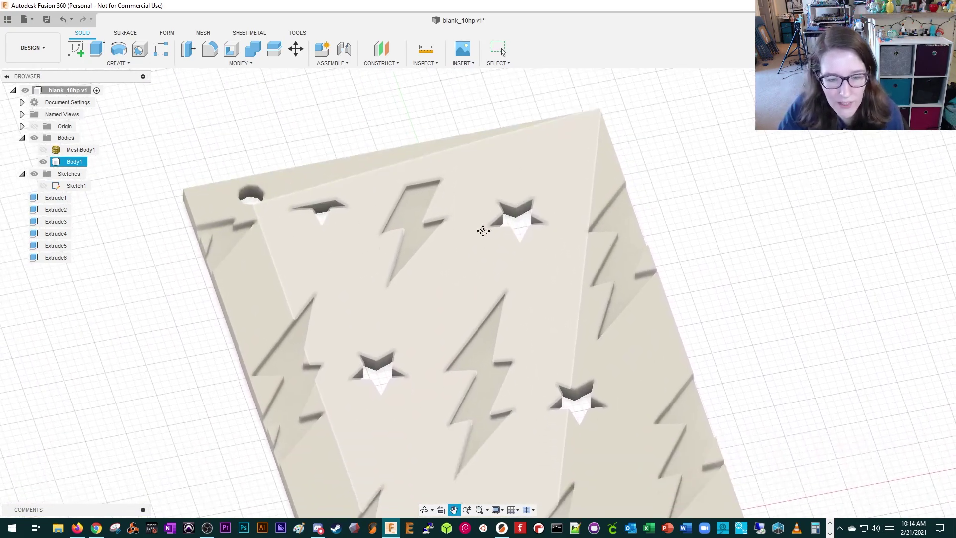
{"action": "scroll", "coordinate": [468, 226], "scroll_direction": "up", "scroll_amount": 3}
{"action": "middle_click_drag", "start_coordinate": [463, 405], "coordinate": [460, 189]}
{"action": "middle_click_drag", "start_coordinate": [438, 427], "coordinate": [215, 472]}
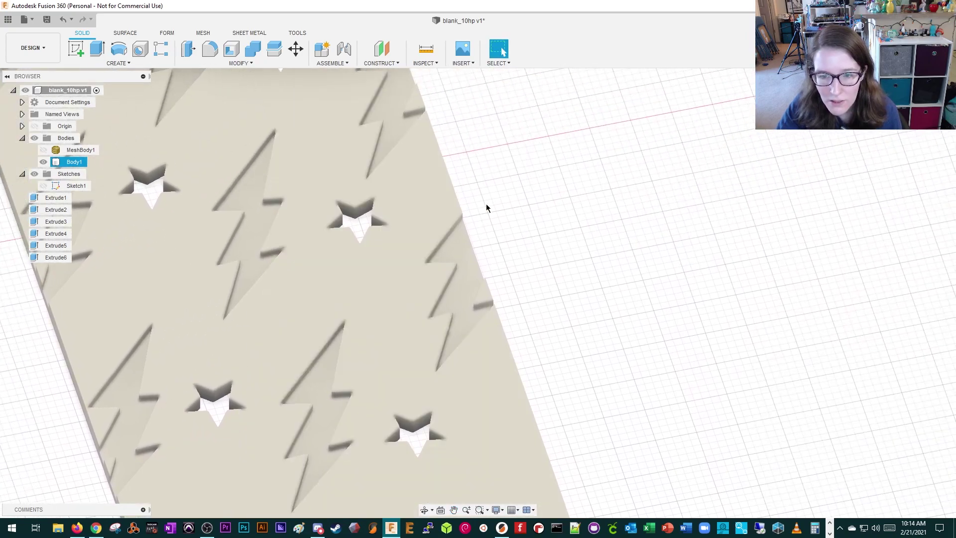
{"action": "scroll", "coordinate": [476, 221], "scroll_direction": "up", "scroll_amount": 5}
{"action": "scroll", "coordinate": [403, 449], "scroll_direction": "up", "scroll_amount": 6}
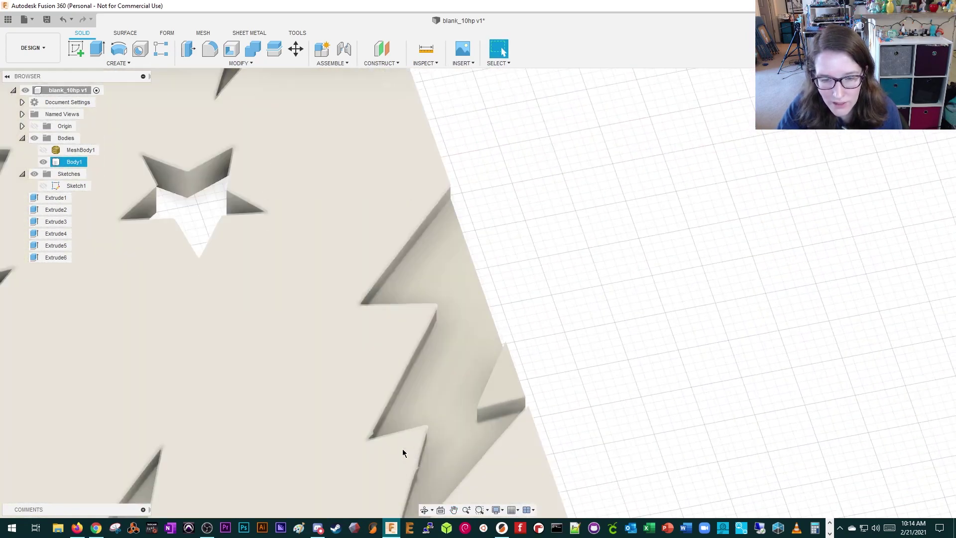
{"action": "scroll", "coordinate": [429, 465], "scroll_direction": "down", "scroll_amount": 8}
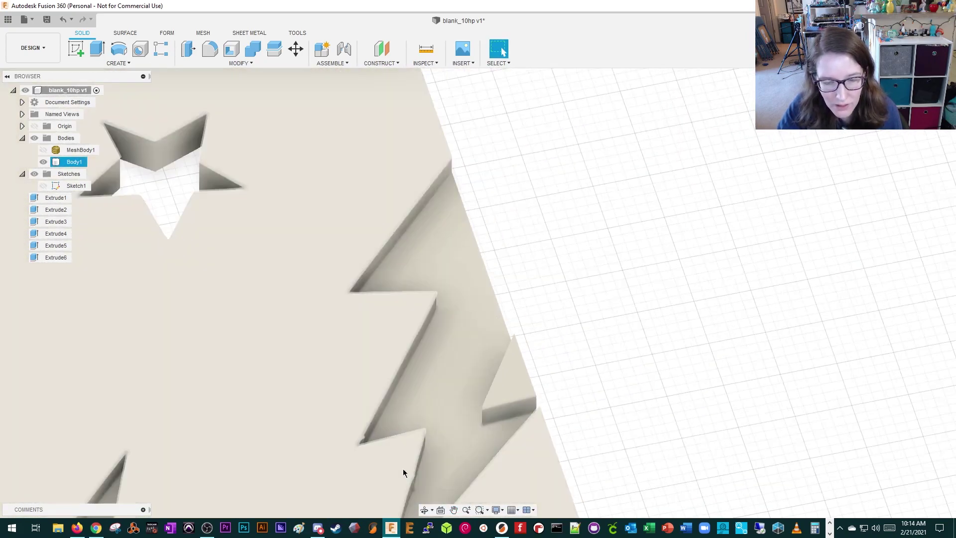
{"action": "scroll", "coordinate": [294, 478], "scroll_direction": "down", "scroll_amount": 5}
{"action": "left_click", "coordinate": [285, 478]}
{"action": "middle_click_drag", "start_coordinate": [286, 479], "coordinate": [414, 442], "text": "shift"}
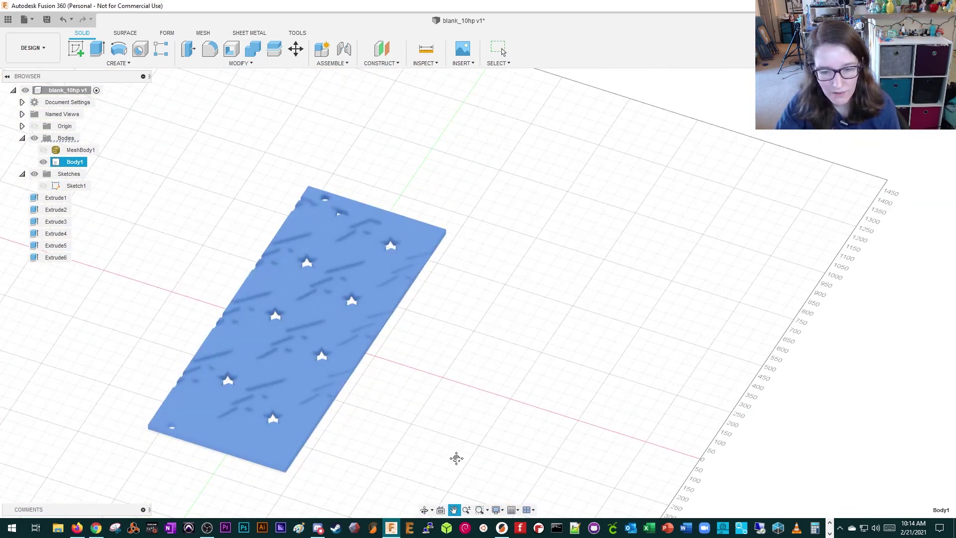
- Export the panel body as lightningPanel STL into Documents > 3D Printing, then save the design version
{"action": "right_click", "coordinate": [74, 162]}
{"action": "left_click", "coordinate": [107, 279]}
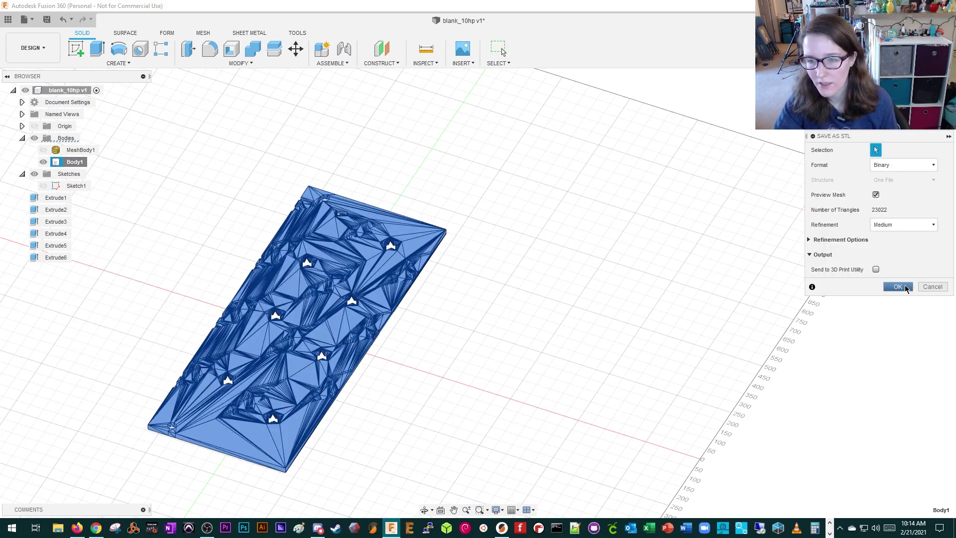
{"action": "left_click", "coordinate": [897, 288]}
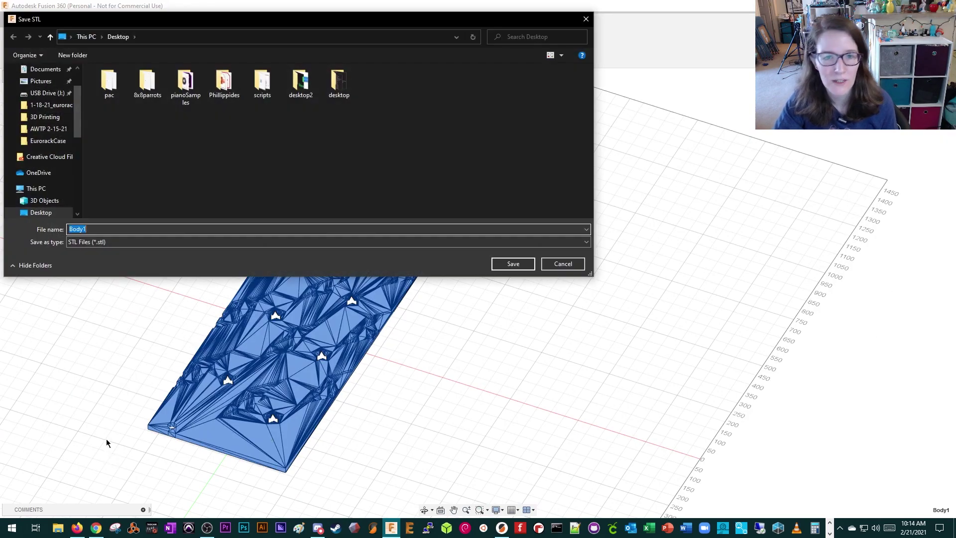
{"action": "scroll", "coordinate": [40, 165], "scroll_direction": "down", "scroll_amount": 2}
{"action": "left_click", "coordinate": [44, 176]}
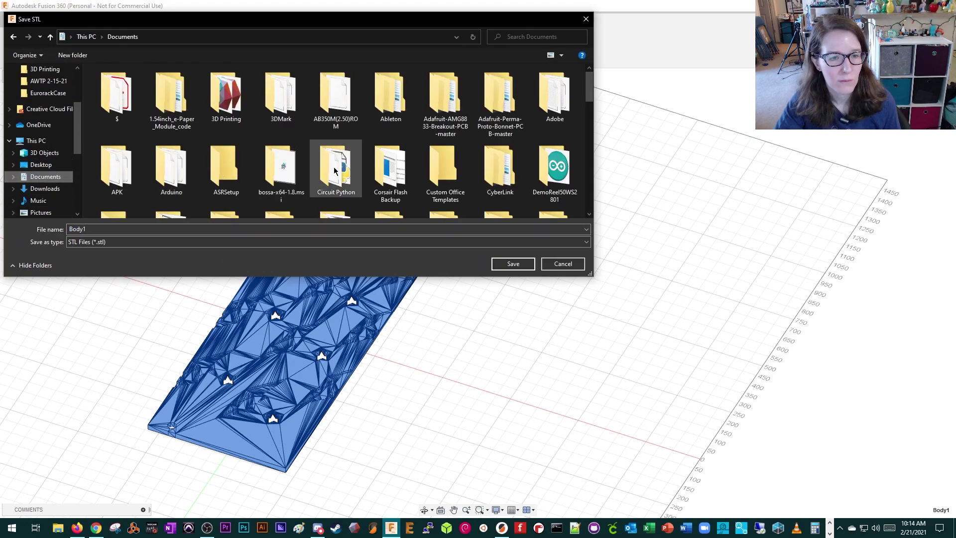
{"action": "double_click", "coordinate": [223, 113]}
{"action": "double_click", "coordinate": [204, 229]}
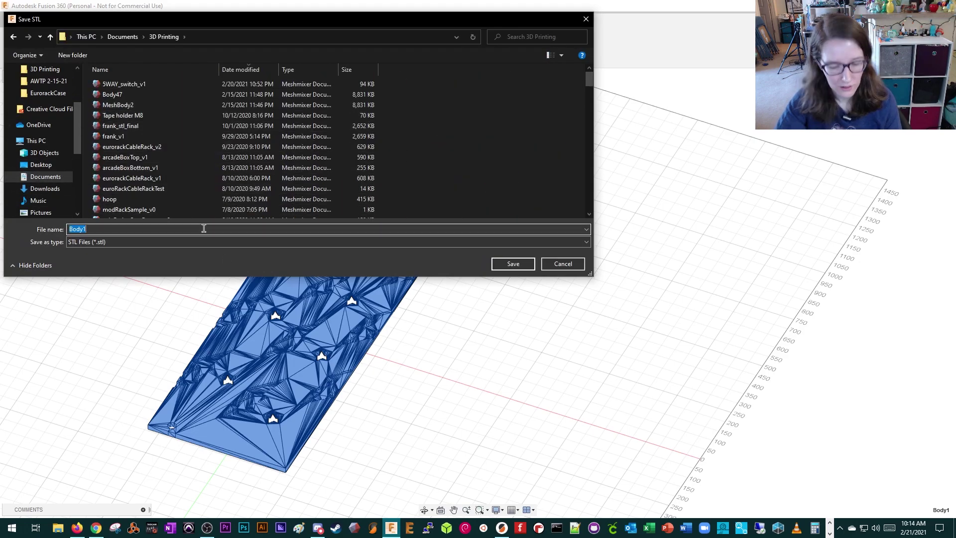
{"action": "type", "text": "lightningPanel"}
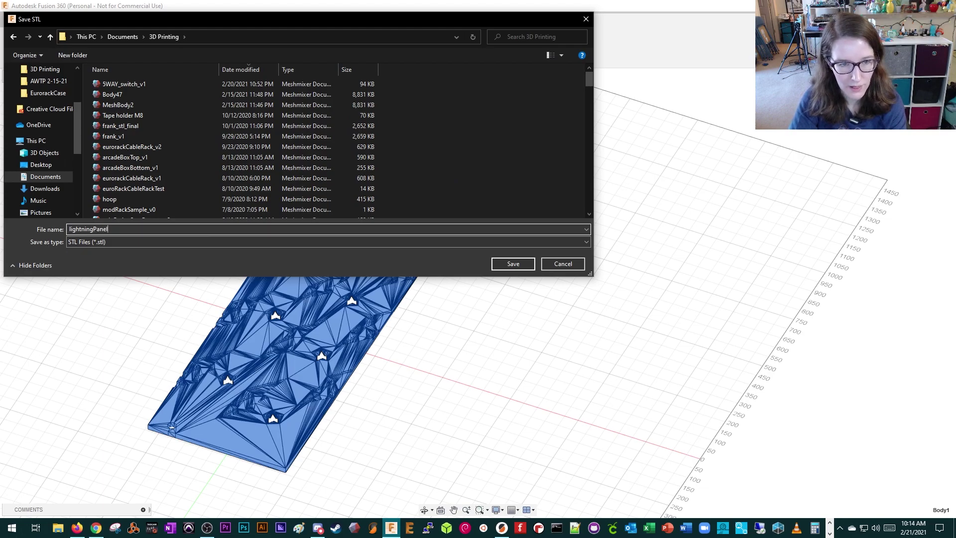
{"action": "key", "text": "Return"}
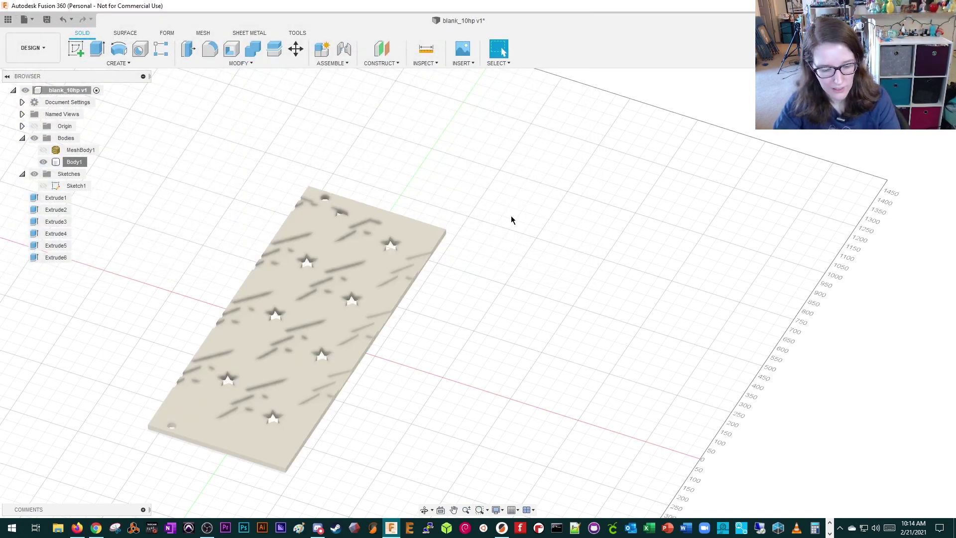
{"action": "key", "text": "ctrl+s"}
{"action": "left_click", "coordinate": [482, 278]}
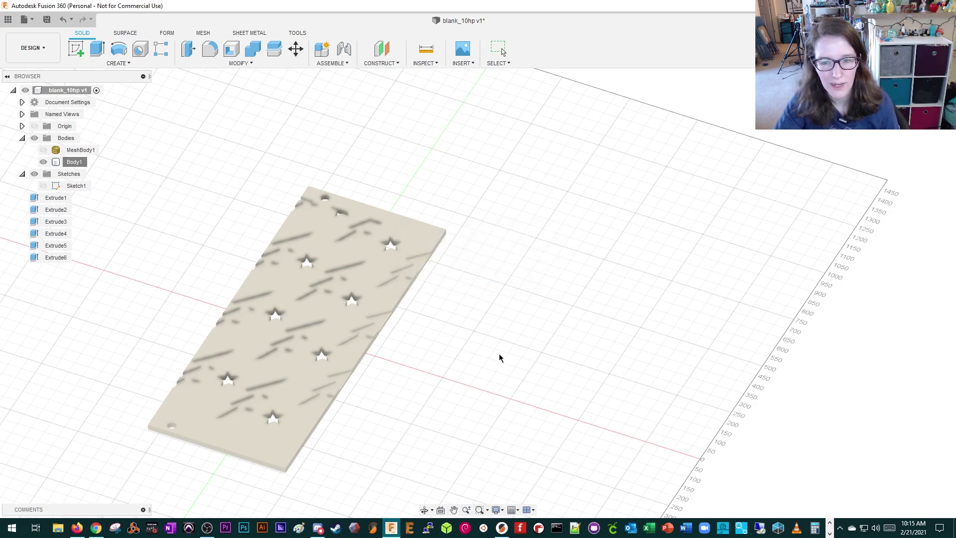
- Import lightningPanel.stl into PrusaSlicer via File > Import and inspect it on the bed at 50.59 × 127.97 mm
{"action": "left_click", "coordinate": [503, 529]}
{"action": "left_click", "coordinate": [8, 15]}
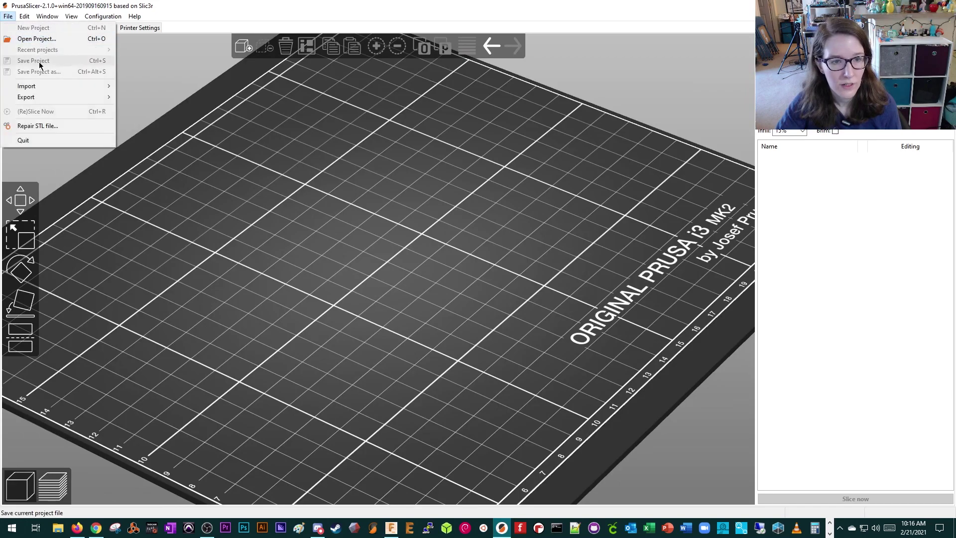
{"action": "mouse_move", "coordinate": [30, 86]}
{"action": "left_click", "coordinate": [149, 86]}
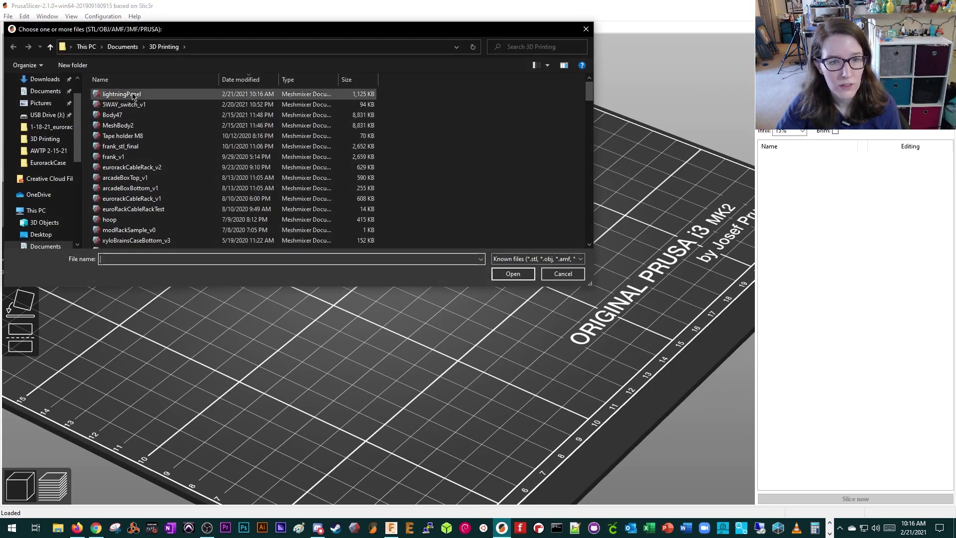
{"action": "double_click", "coordinate": [133, 96]}
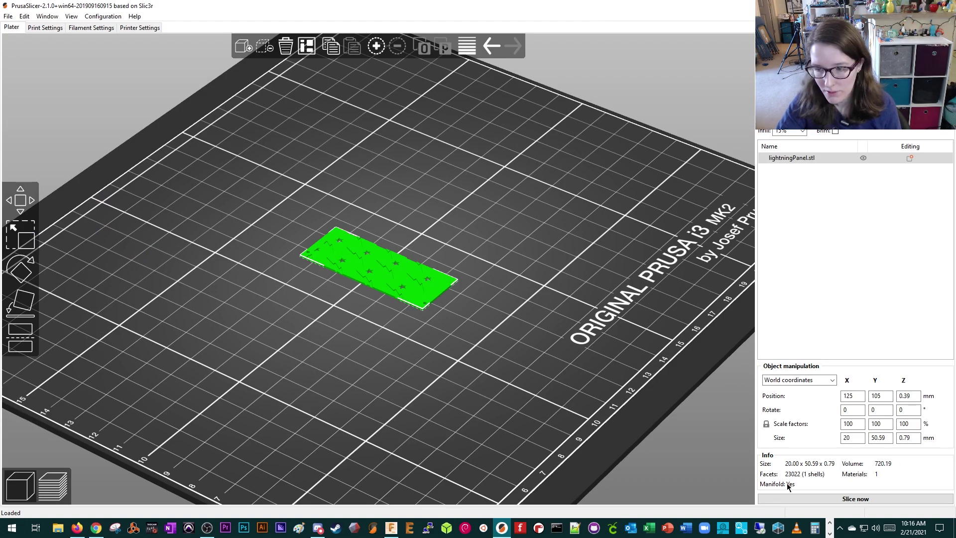
{"action": "scroll", "coordinate": [498, 408], "scroll_direction": "up", "scroll_amount": 4}
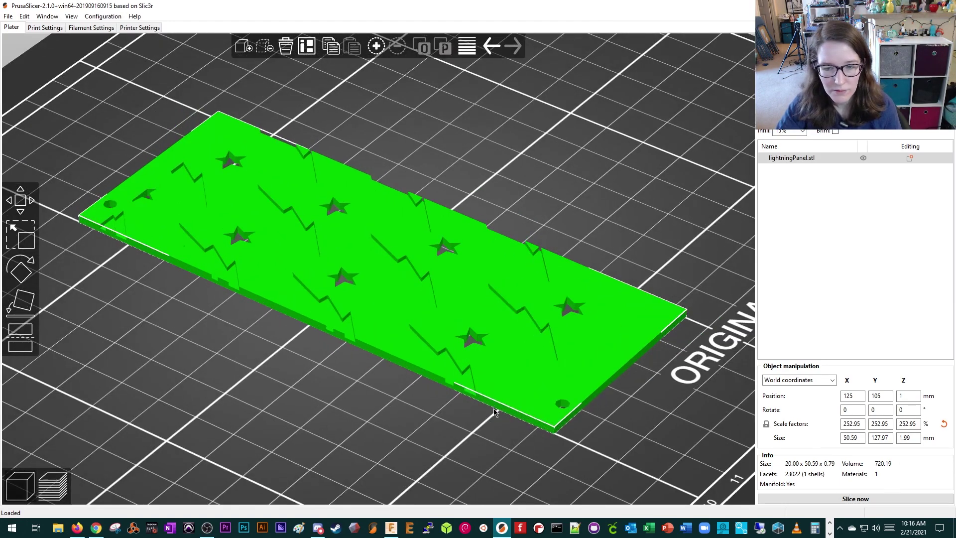
{"action": "scroll", "coordinate": [492, 408], "scroll_direction": "down", "scroll_amount": 7}
{"action": "scroll", "coordinate": [490, 401], "scroll_direction": "up", "scroll_amount": 4}
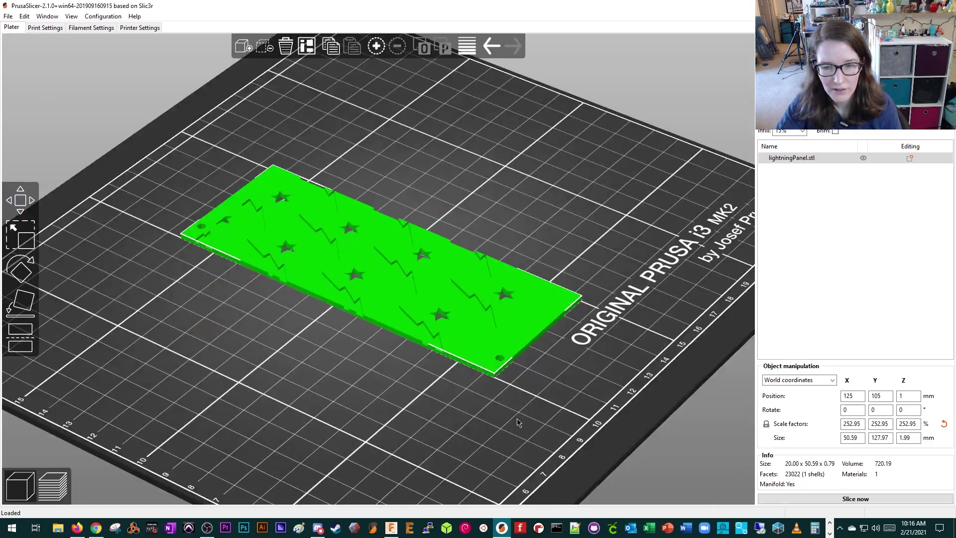
{"action": "left_click_drag", "start_coordinate": [518, 422], "coordinate": [493, 437]}
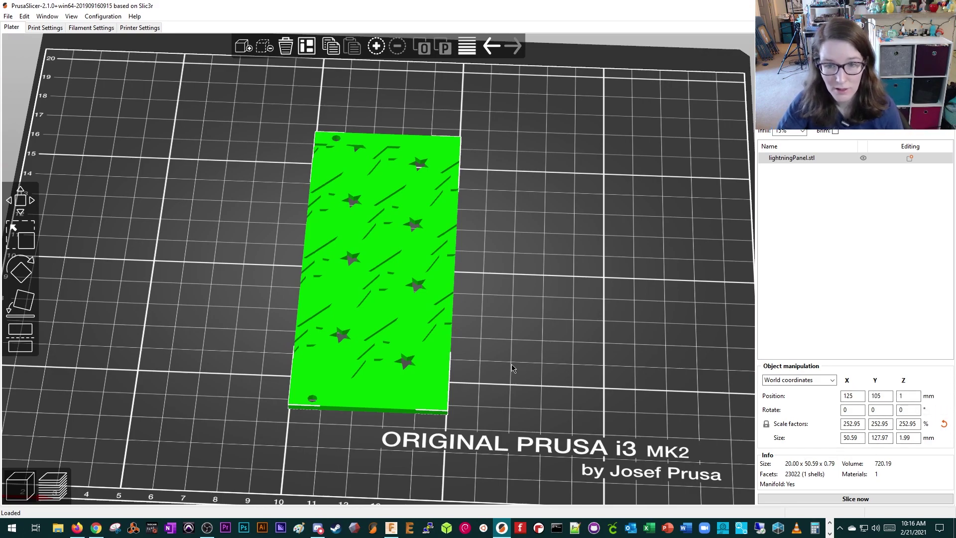
{"action": "mouse_move", "coordinate": [513, 369]}
{"action": "left_mouse_down"}
{"action": "mouse_move", "coordinate": [506, 381]}
{"action": "mouse_move", "coordinate": [478, 363]}
{"action": "mouse_move", "coordinate": [507, 380]}
{"action": "left_mouse_up"}
- Lower the infill density from 15% to 10% and orbit to check the flat panel
{"action": "scroll", "coordinate": [499, 376], "scroll_direction": "down", "scroll_amount": 5}
{"action": "scroll", "coordinate": [507, 379], "scroll_direction": "up", "scroll_amount": 3}
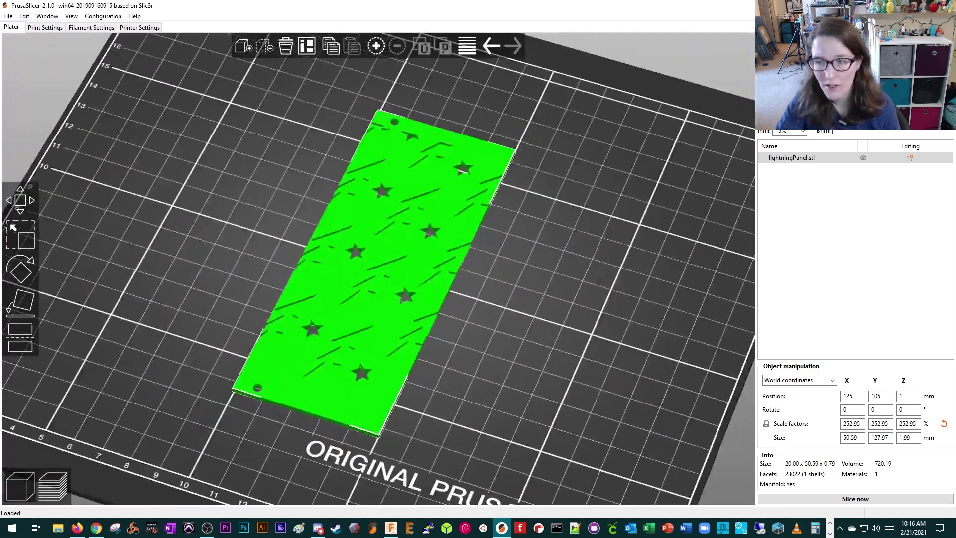
{"action": "left_click", "coordinate": [802, 132]}
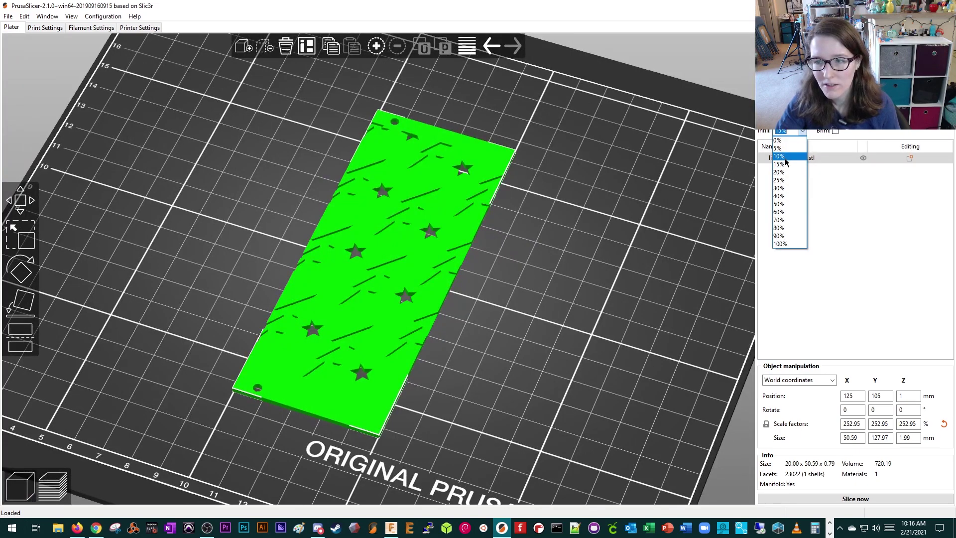
{"action": "left_click", "coordinate": [784, 159]}
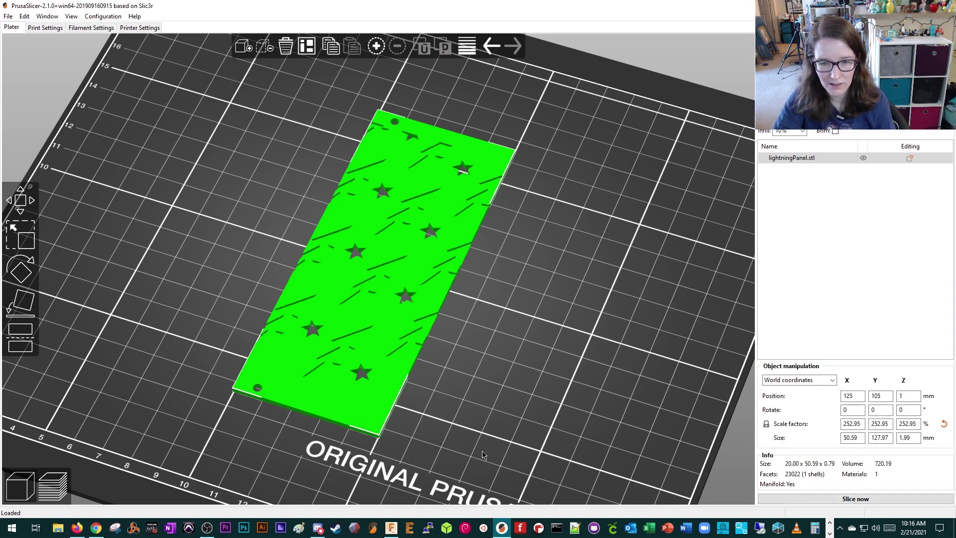
{"action": "left_click_drag", "start_coordinate": [483, 454], "coordinate": [534, 415]}
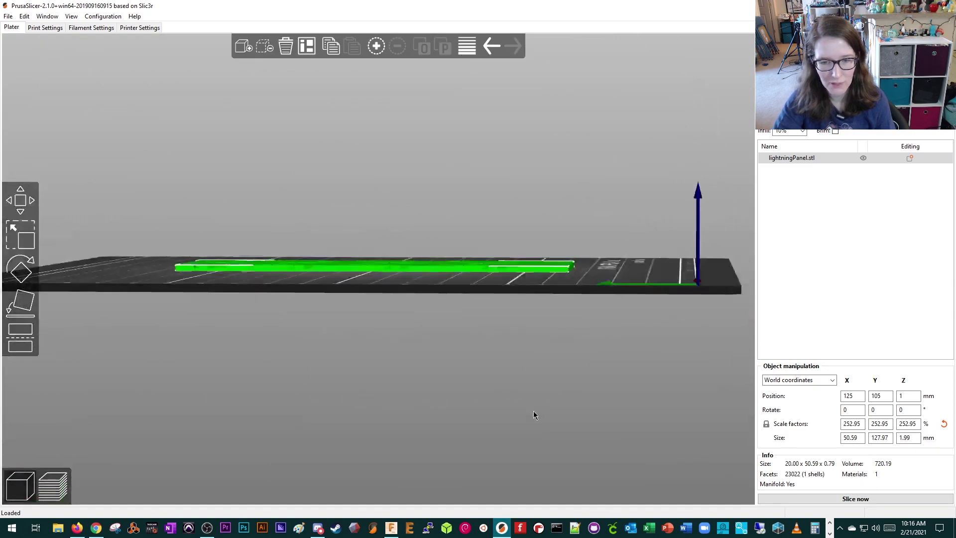
{"action": "left_click_drag", "start_coordinate": [407, 193], "coordinate": [407, 313]}
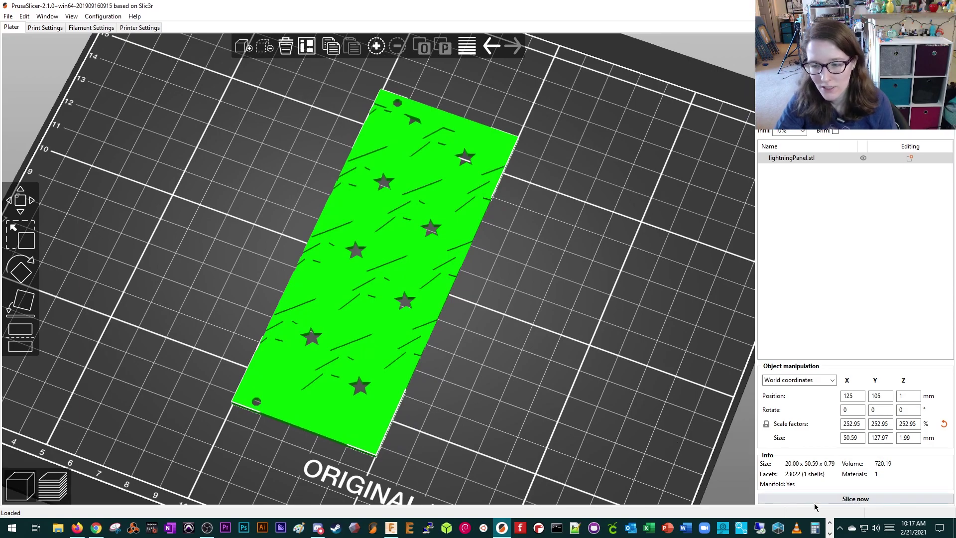
- Slice the panel and insert a filament colour change at the 1.20 mm layer
{"action": "left_click", "coordinate": [827, 499]}
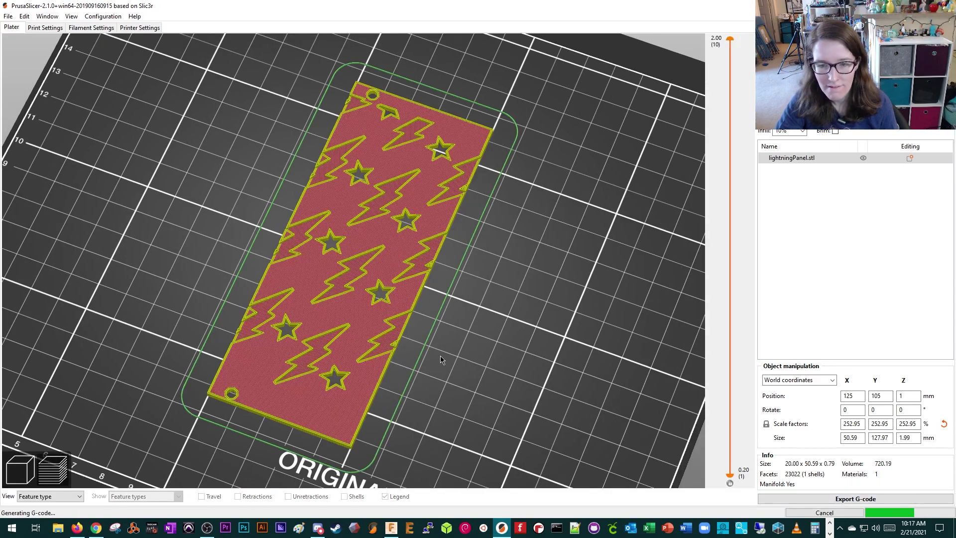
{"action": "left_click_drag", "start_coordinate": [447, 371], "coordinate": [461, 355]}
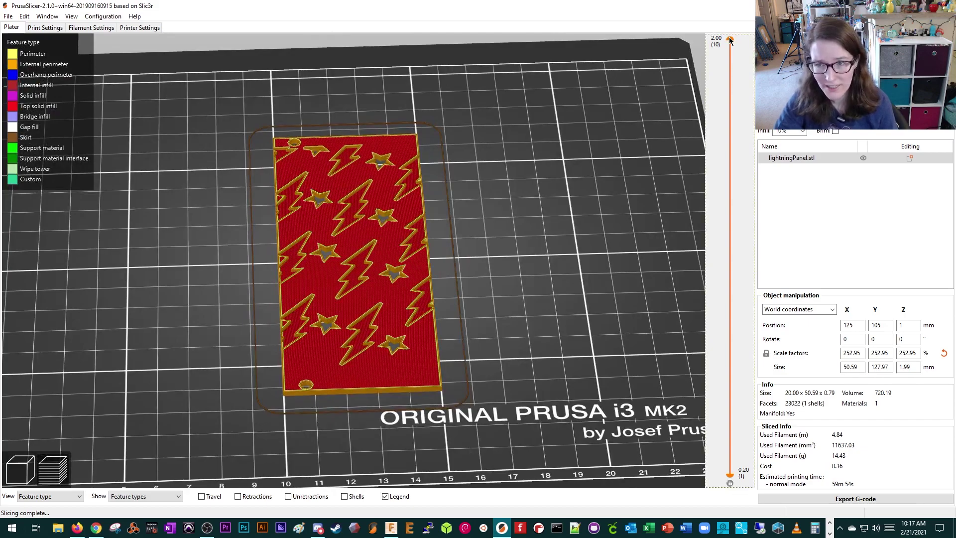
{"action": "left_click", "coordinate": [730, 75]}
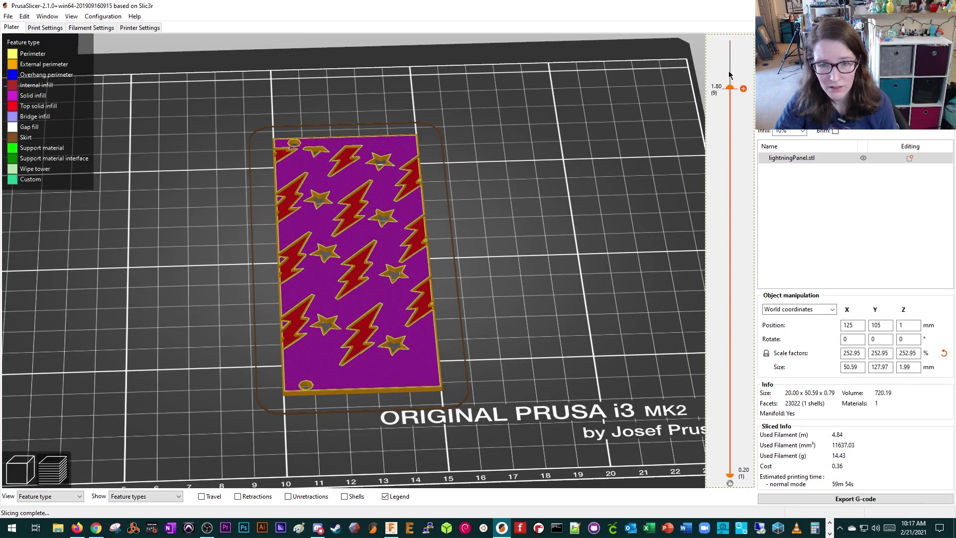
{"action": "scroll", "coordinate": [722, 119], "scroll_direction": "down", "scroll_amount": 1}
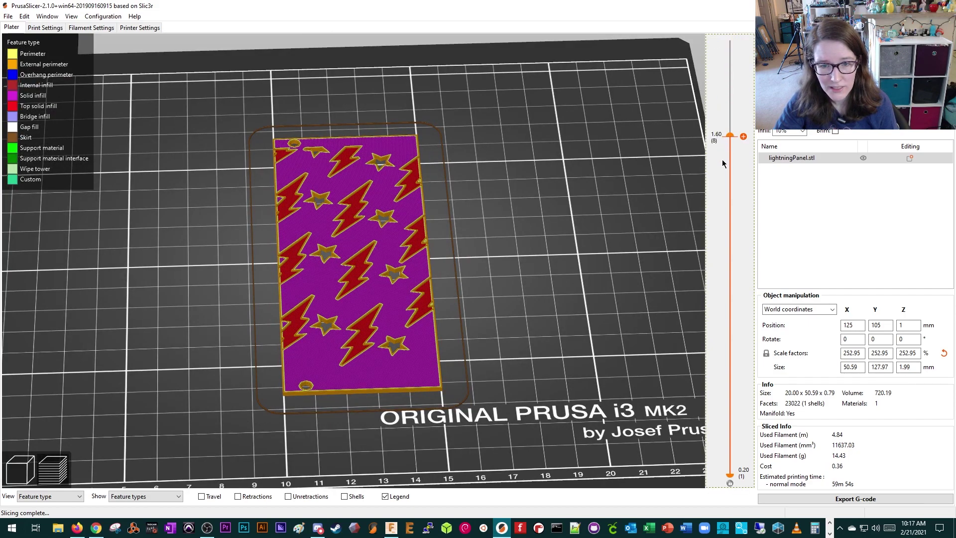
{"action": "scroll", "coordinate": [724, 182], "scroll_direction": "down", "scroll_amount": 1}
{"action": "scroll", "coordinate": [722, 206], "scroll_direction": "down", "scroll_amount": 1}
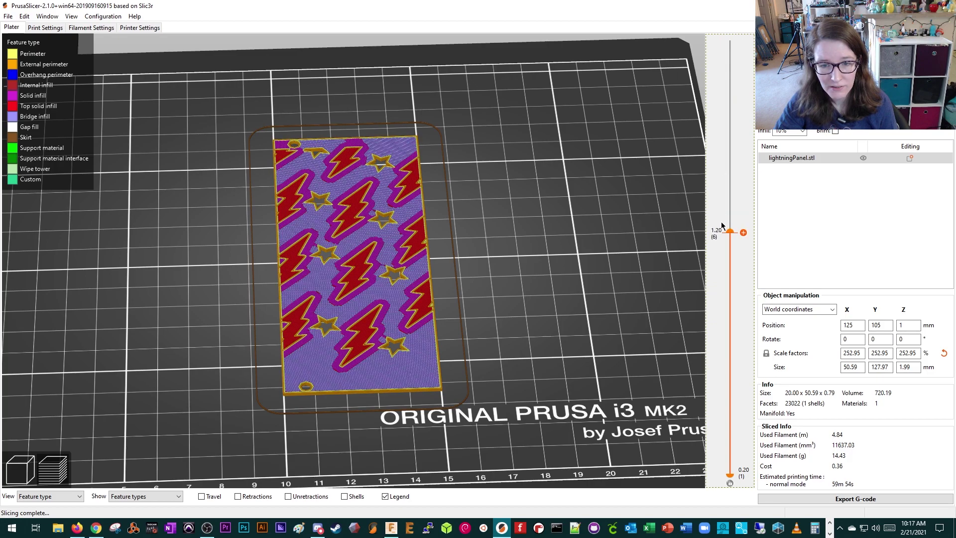
{"action": "scroll", "coordinate": [718, 249], "scroll_direction": "down", "scroll_amount": 1}
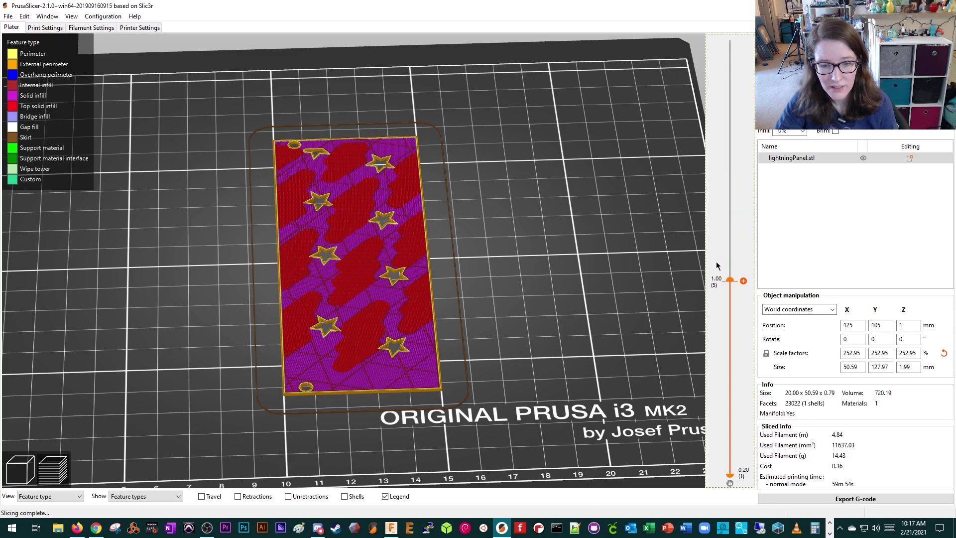
{"action": "scroll", "coordinate": [716, 264], "scroll_direction": "down", "scroll_amount": 1}
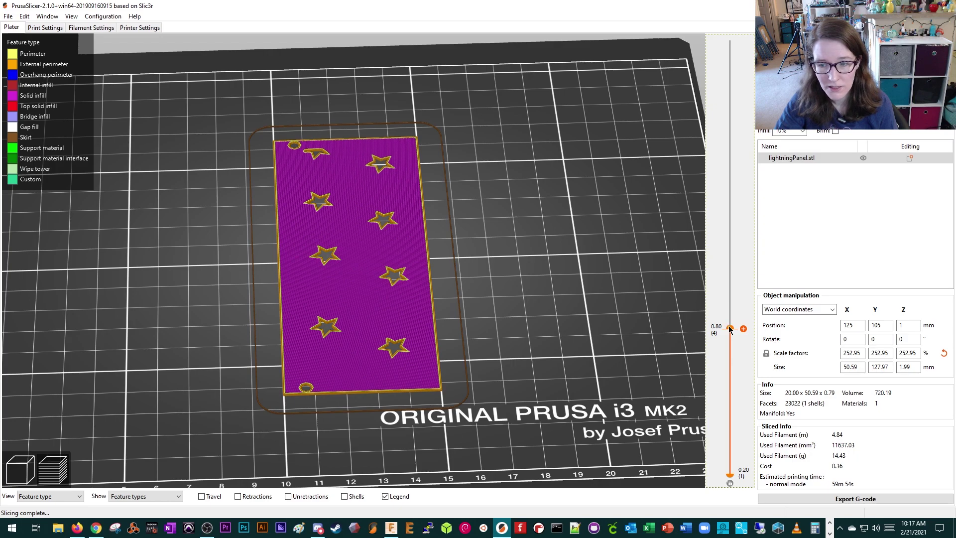
{"action": "scroll", "coordinate": [730, 321], "scroll_direction": "up", "scroll_amount": 2}
{"action": "left_click", "coordinate": [743, 232]}
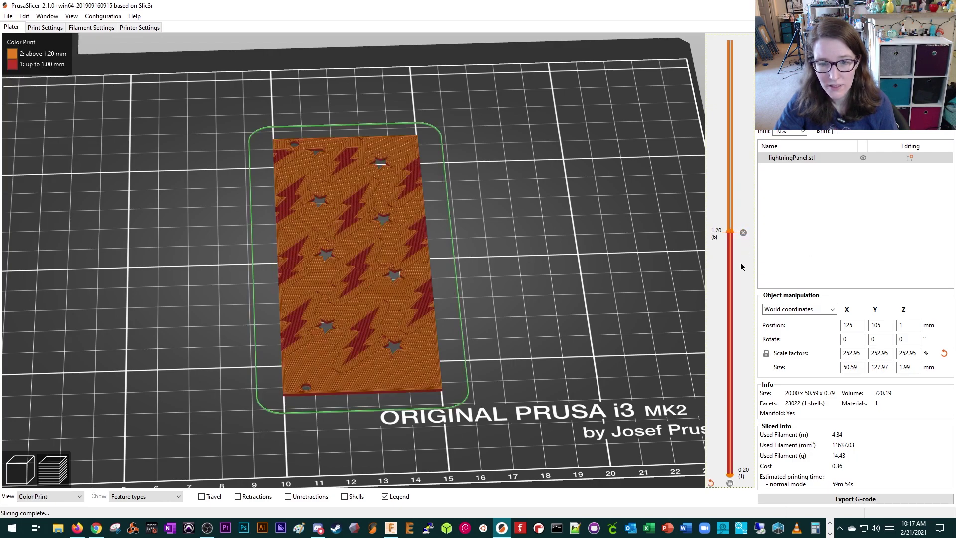
{"action": "left_click_drag", "start_coordinate": [730, 235], "coordinate": [736, 183]}
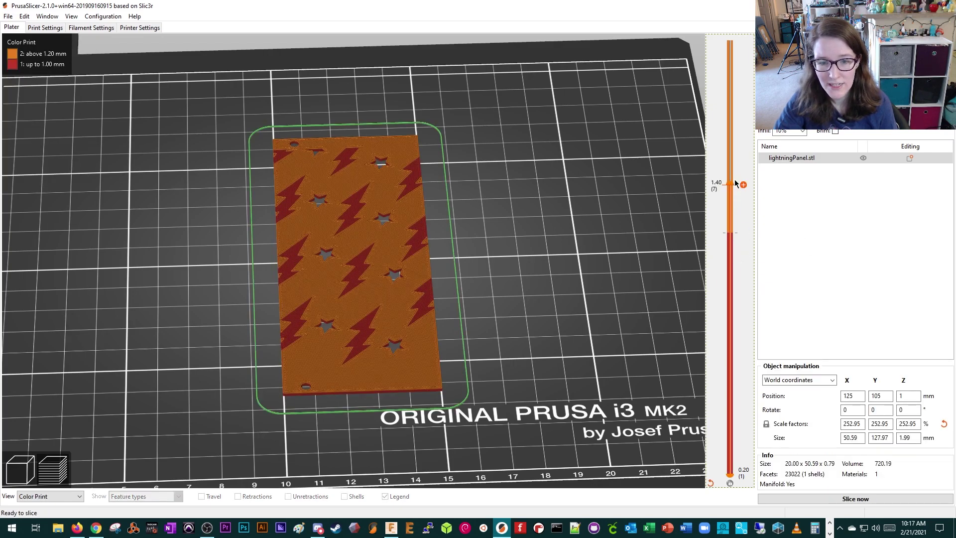
{"action": "left_click_drag", "start_coordinate": [687, 135], "coordinate": [578, 262]}
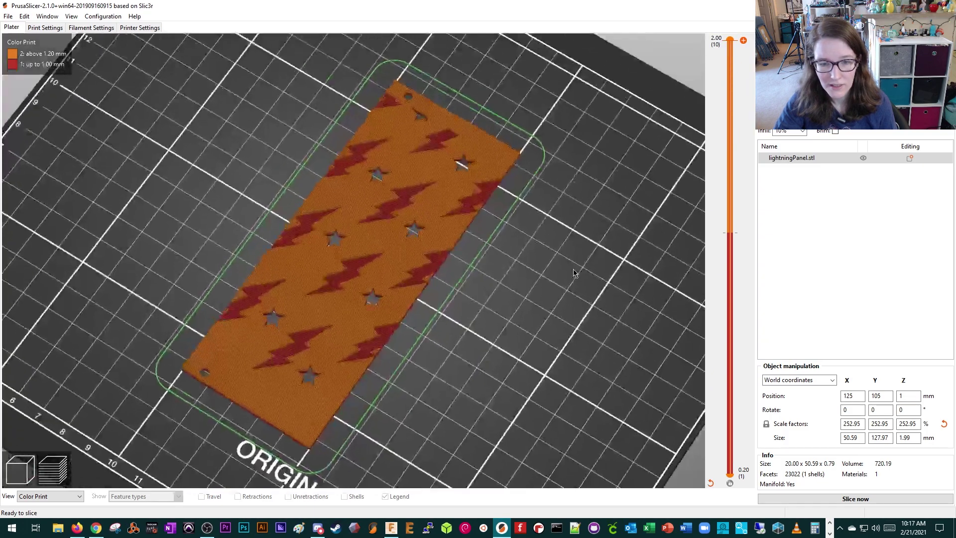
{"action": "mouse_move", "coordinate": [573, 273]}
{"action": "left_mouse_down"}
{"action": "mouse_move", "coordinate": [593, 288]}
{"action": "mouse_move", "coordinate": [560, 269]}
{"action": "mouse_move", "coordinate": [585, 283]}
{"action": "mouse_move", "coordinate": [570, 285]}
{"action": "mouse_move", "coordinate": [572, 270]}
{"action": "mouse_move", "coordinate": [572, 286]}
{"action": "left_mouse_up"}
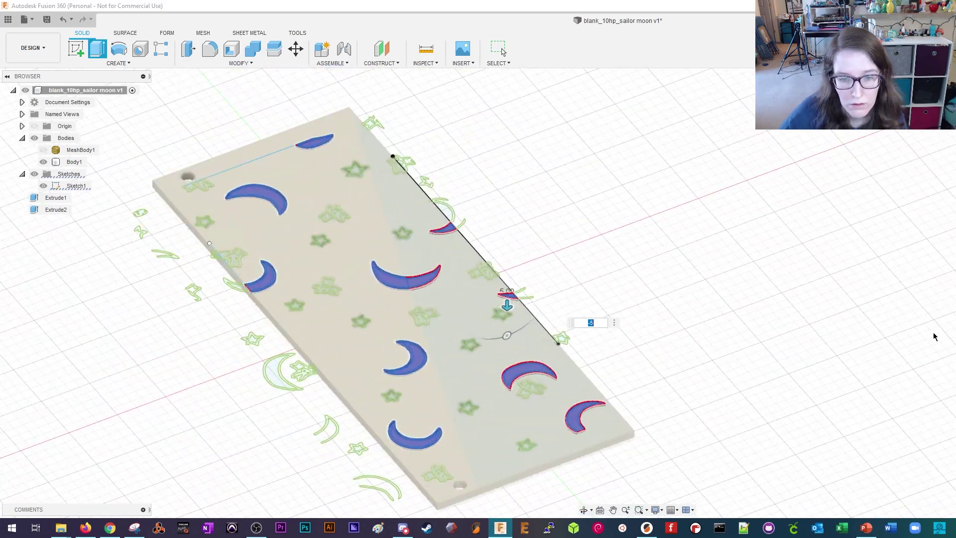
- Select a moon profile on the Sailor Moon panel
{"action": "left_click", "coordinate": [635, 278]}
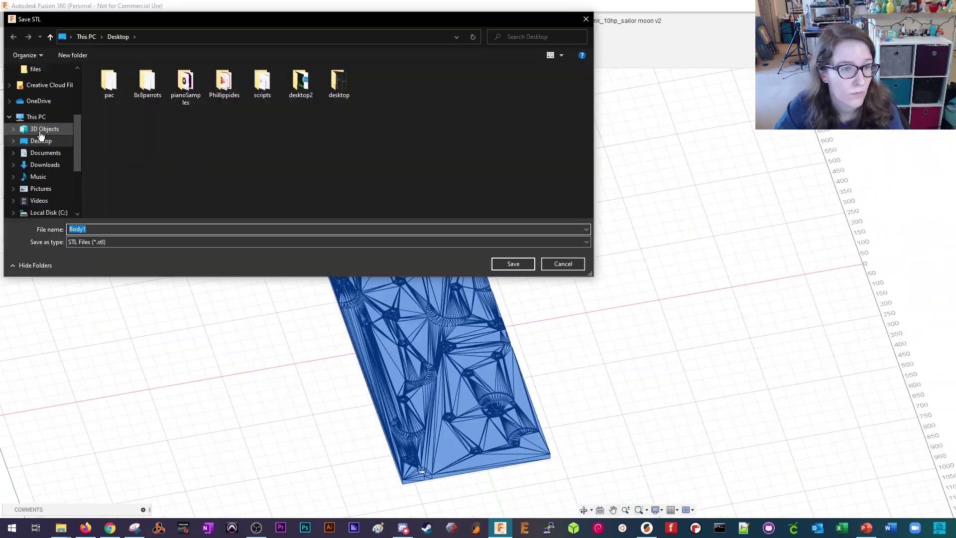